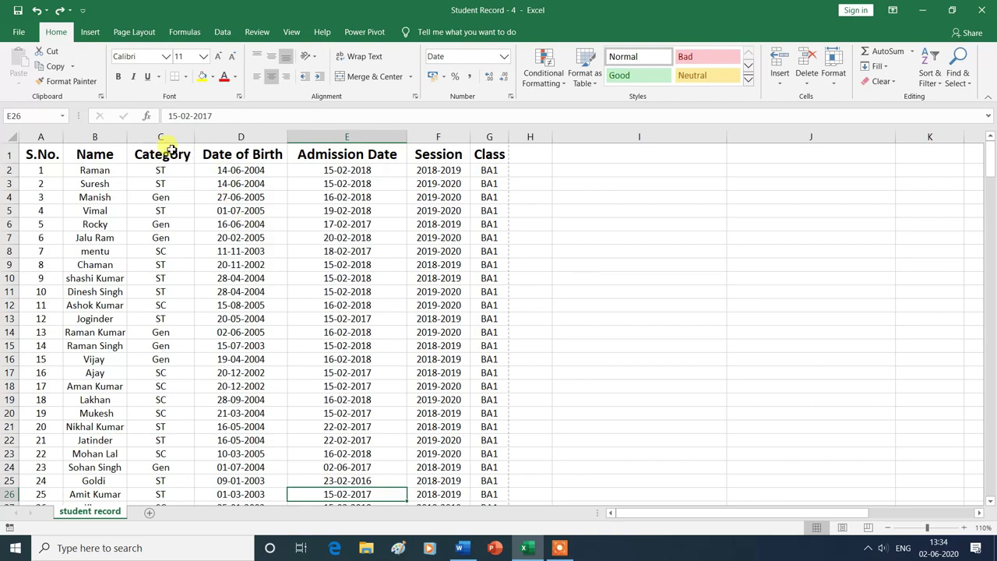
- Show the Student Record sheet in Page Layout view with its empty header open for editing
scroll(257, 384, down, 1)
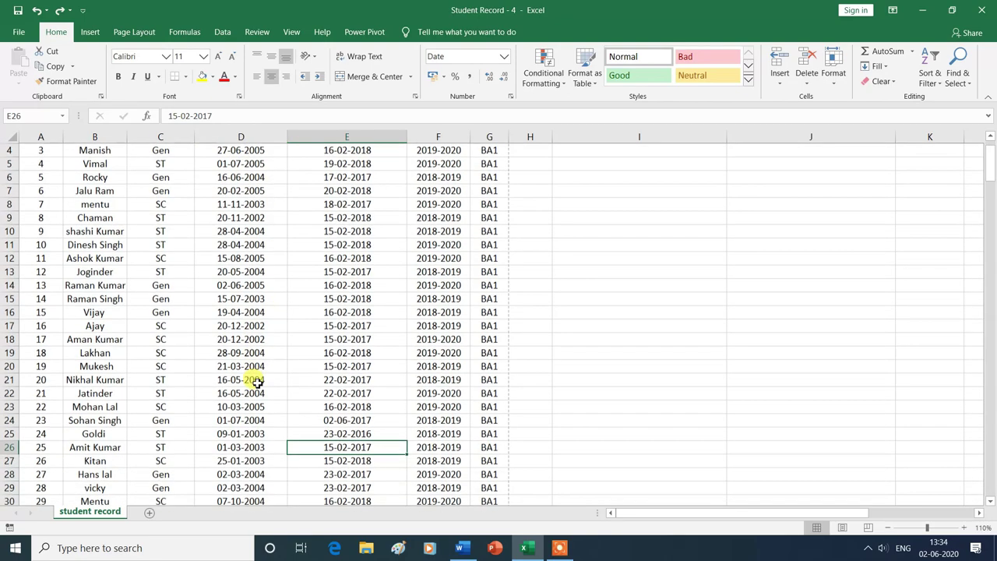
scroll(257, 384, down, 3)
scroll(257, 384, down, 3)
scroll(257, 381, down, 4)
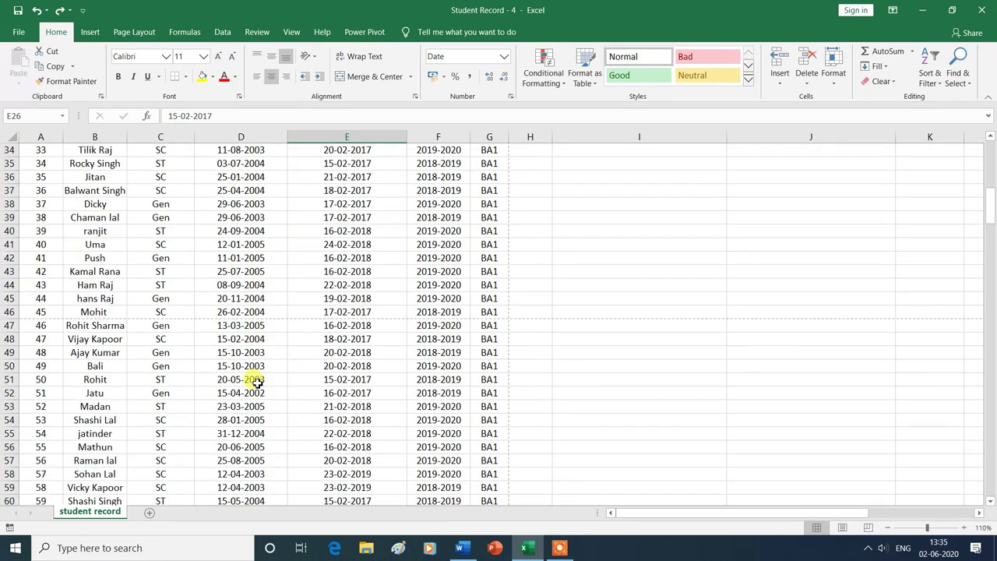
scroll(257, 381, down, 2)
scroll(257, 382, down, 4)
scroll(257, 382, down, 2)
scroll(257, 383, down, 1)
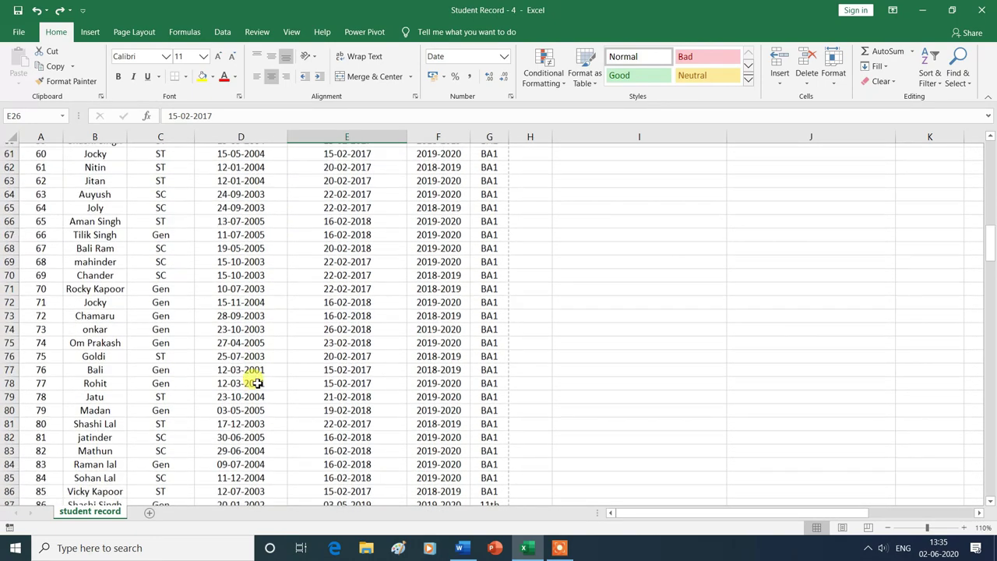
scroll(257, 383, up, 5)
scroll(257, 383, up, 4)
scroll(257, 382, up, 4)
scroll(257, 381, up, 4)
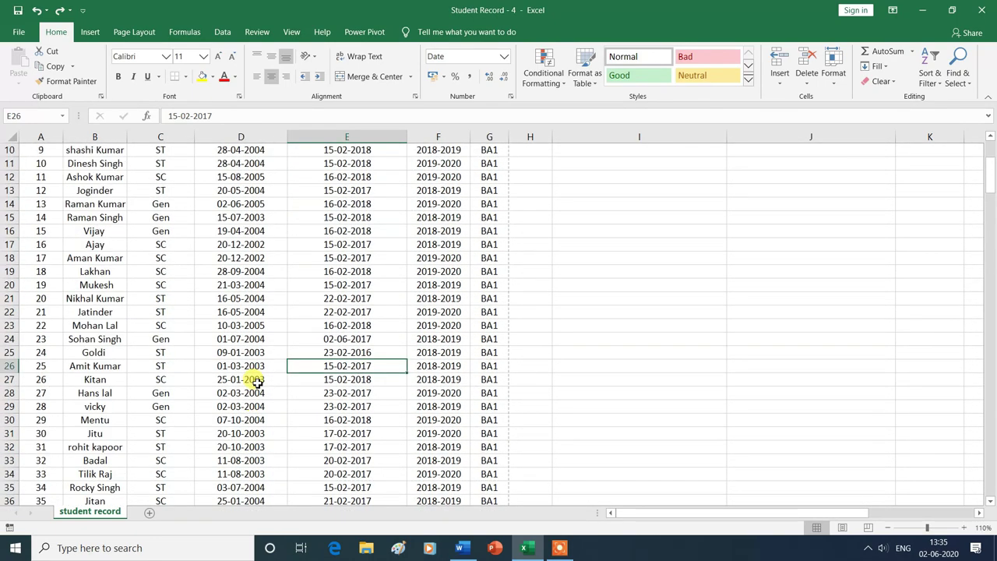
scroll(257, 382, up, 3)
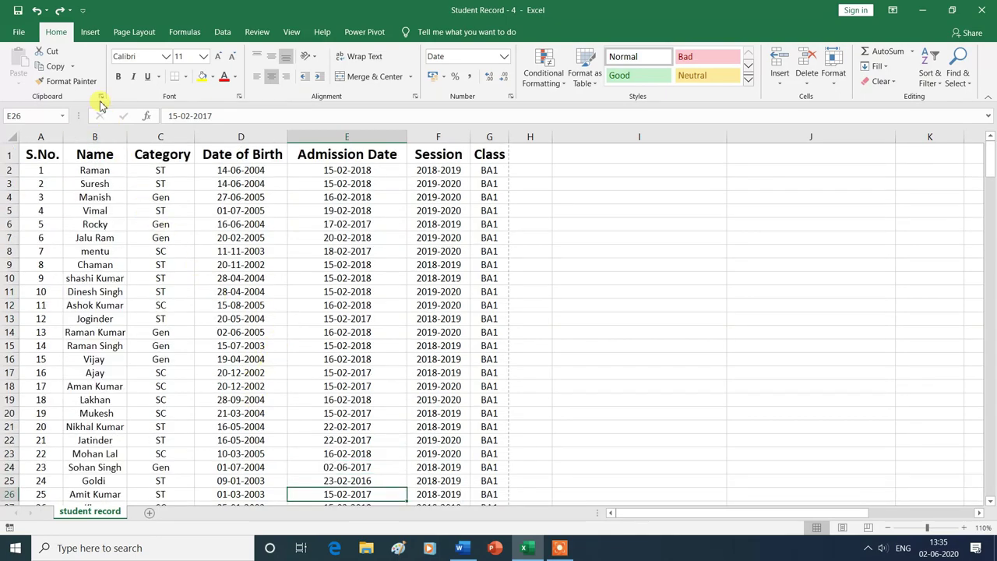
click(90, 33)
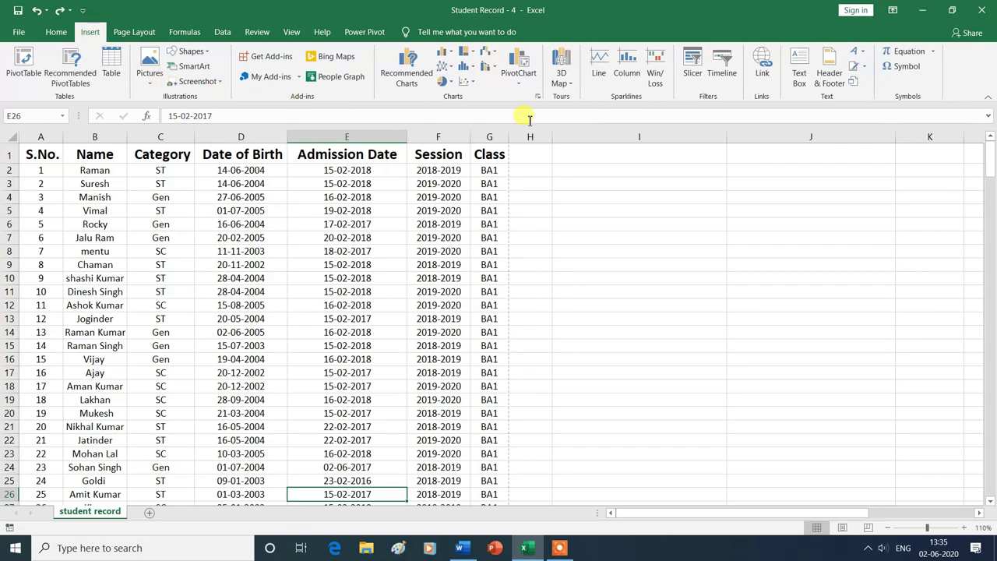
click(832, 76)
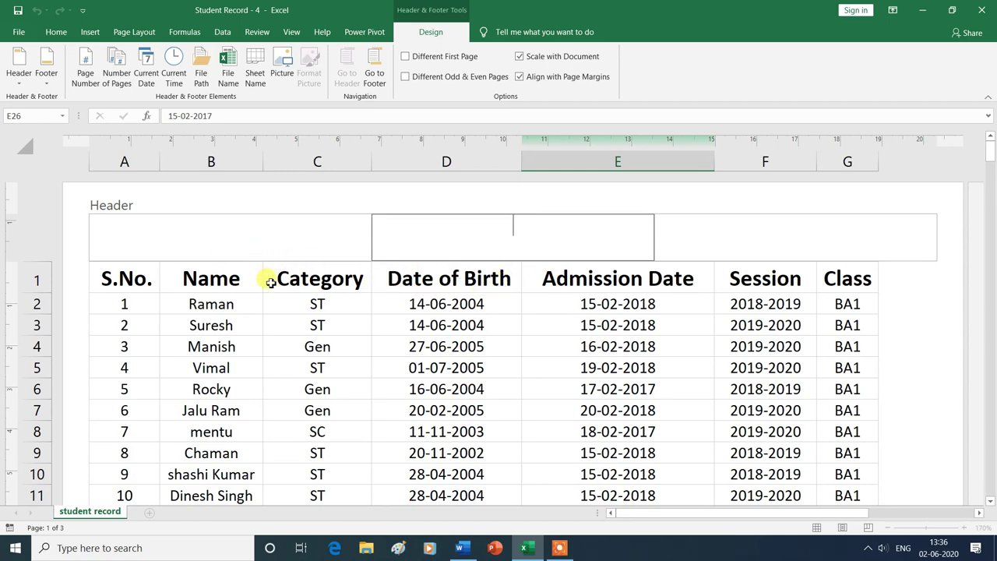
- Leave the empty header and check the blank Add header and Add footer areas on each page
click(278, 306)
scroll(279, 308, down, 3)
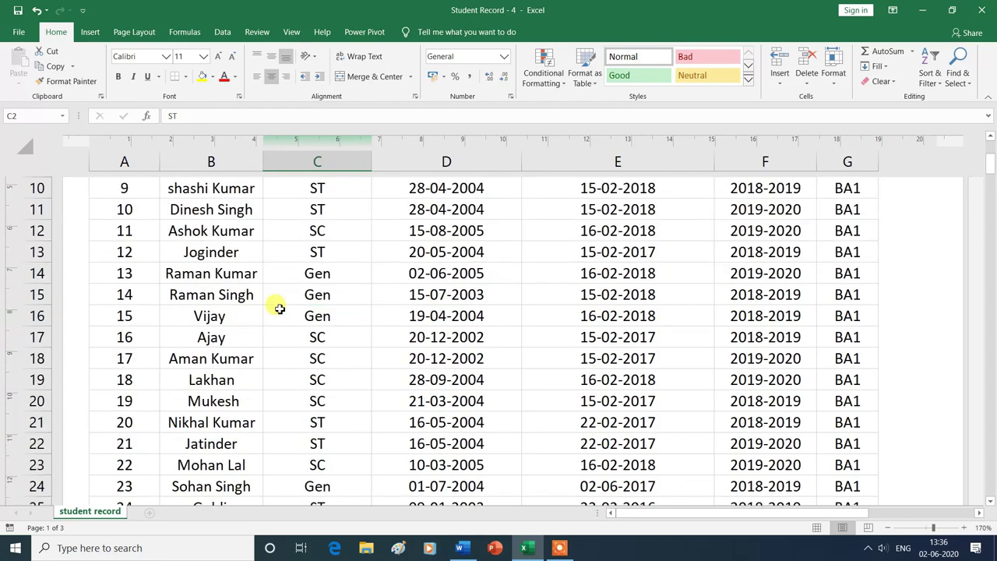
scroll(279, 308, down, 3)
scroll(279, 308, down, 2)
scroll(279, 308, down, 3)
scroll(279, 309, down, 1)
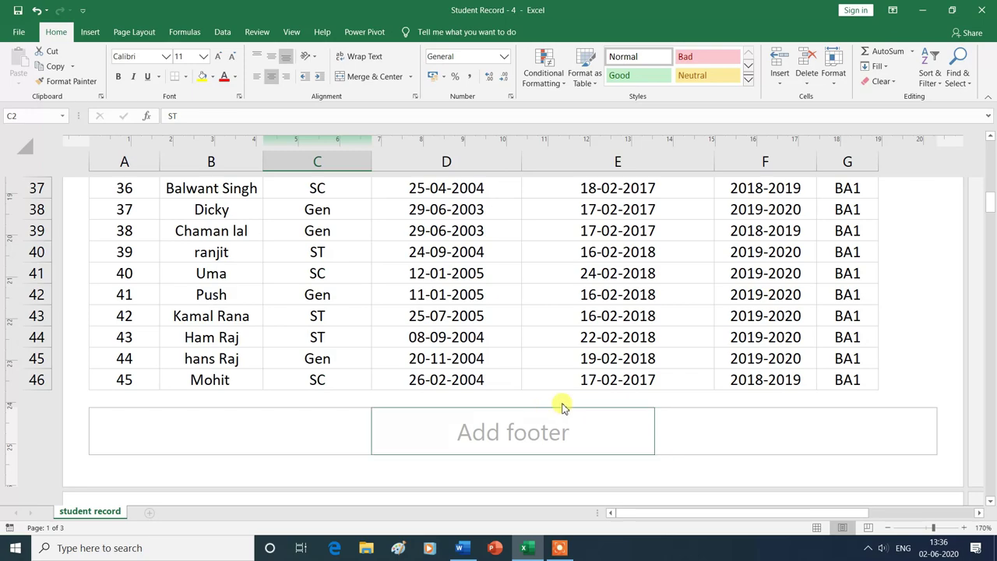
scroll(604, 416, down, 2)
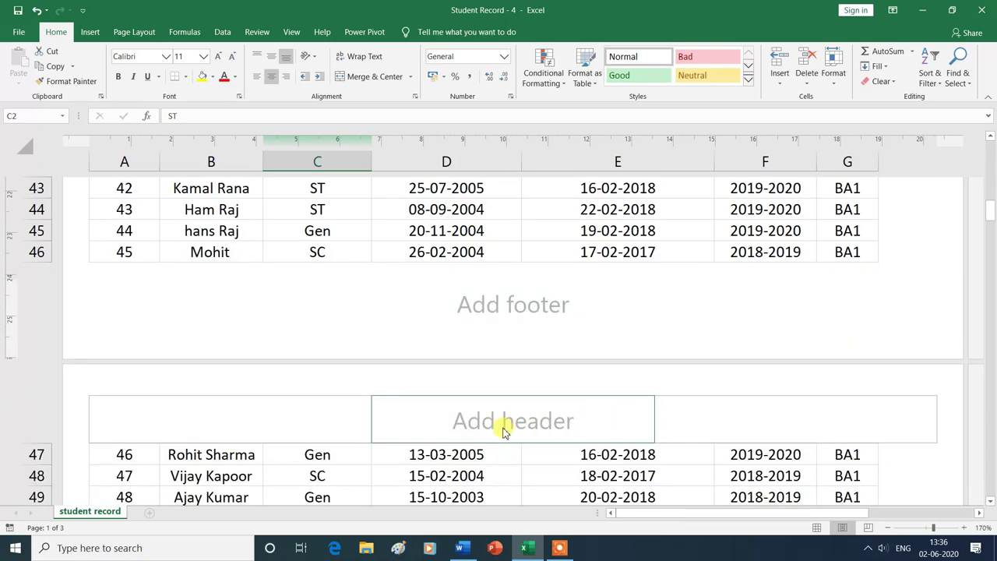
scroll(666, 424, down, 1)
scroll(666, 424, down, 3)
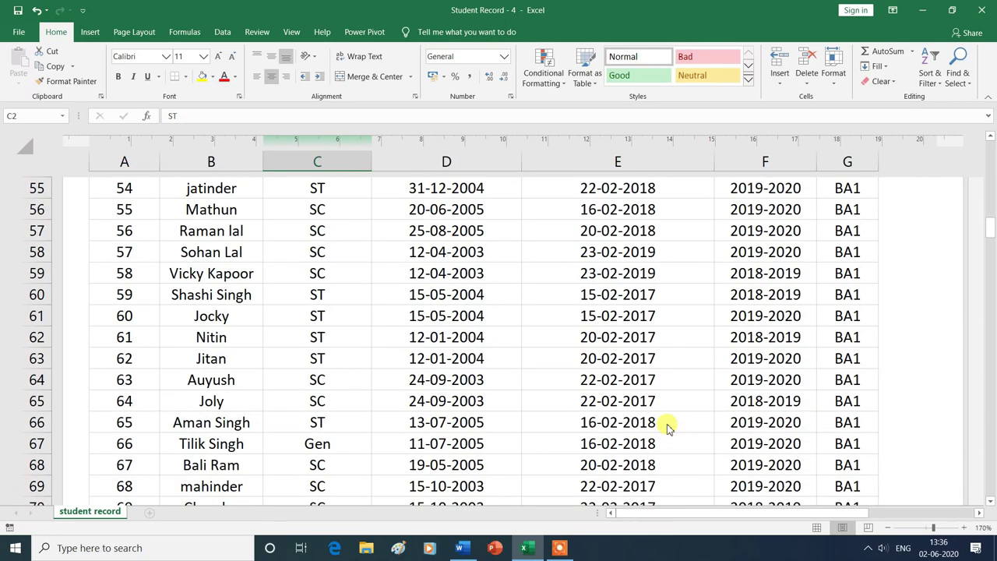
scroll(668, 427, down, 4)
scroll(667, 427, down, 1)
scroll(663, 424, down, 3)
scroll(663, 425, down, 1)
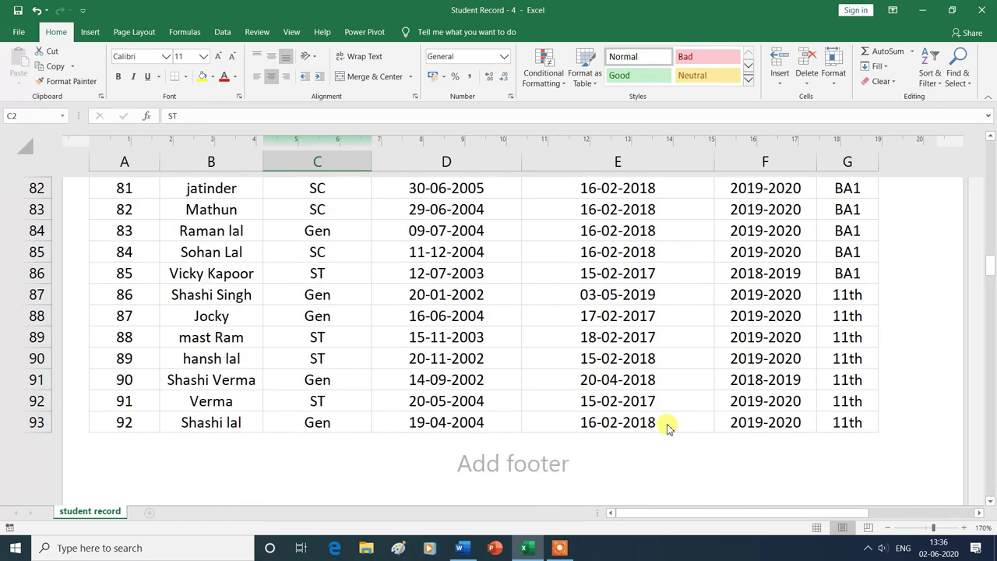
scroll(647, 428, down, 1)
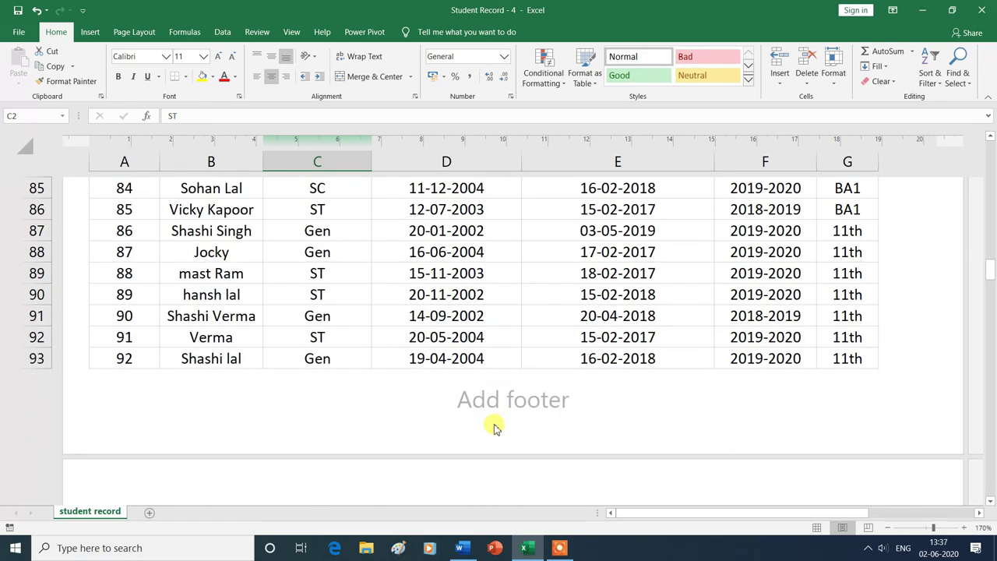
scroll(506, 403, down, 4)
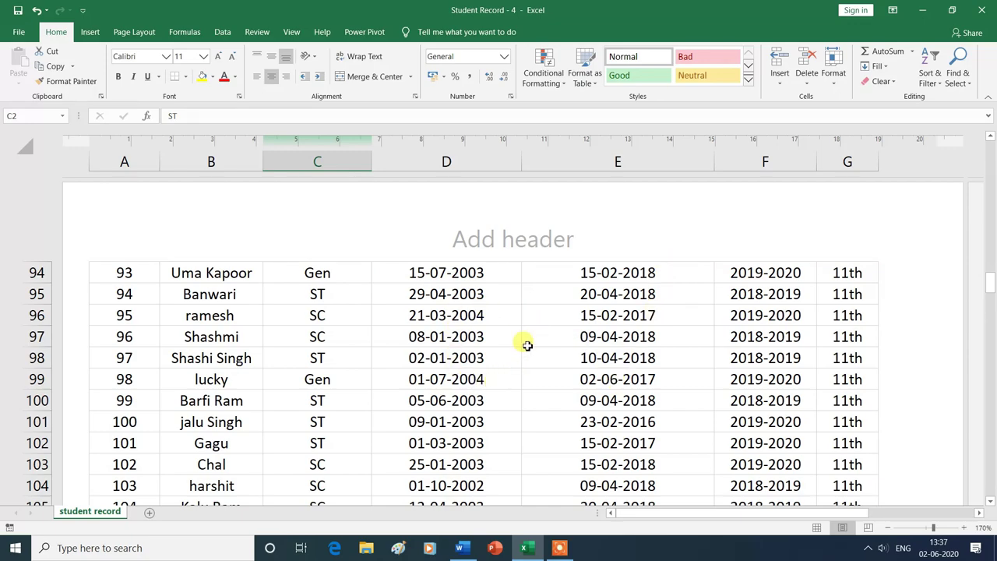
scroll(518, 399, up, 2)
scroll(518, 400, up, 4)
scroll(518, 400, up, 6)
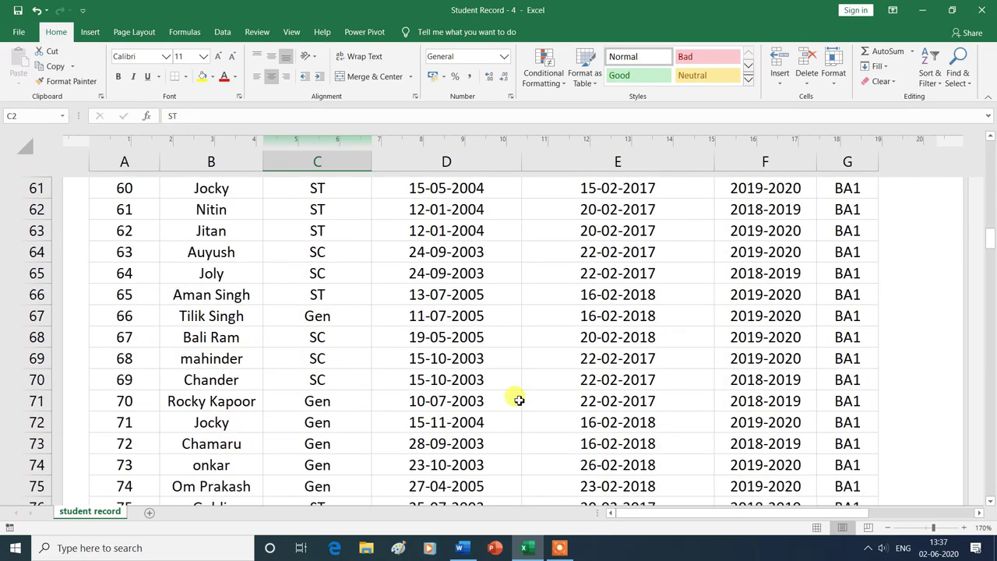
scroll(518, 400, up, 6)
scroll(518, 400, up, 10)
- Enter 'ysgyan tech' in the left header section and confirm it repeats on later pages
click(170, 232)
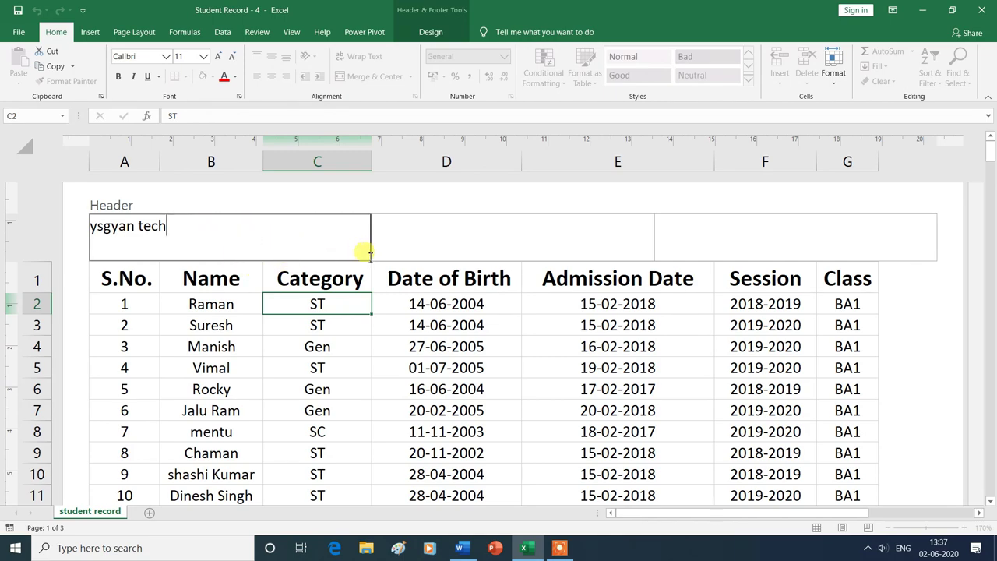
click(389, 306)
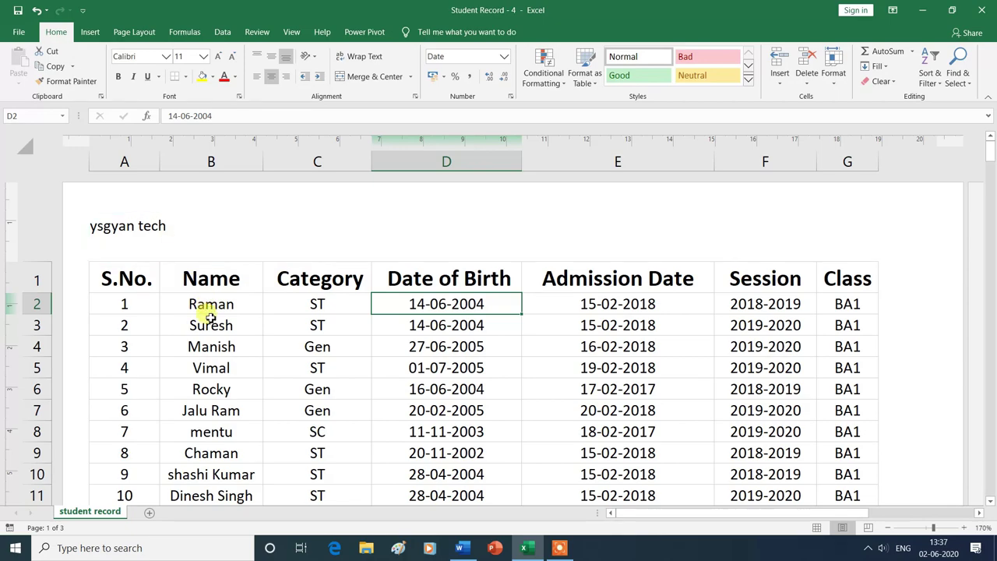
scroll(210, 317, down, 4)
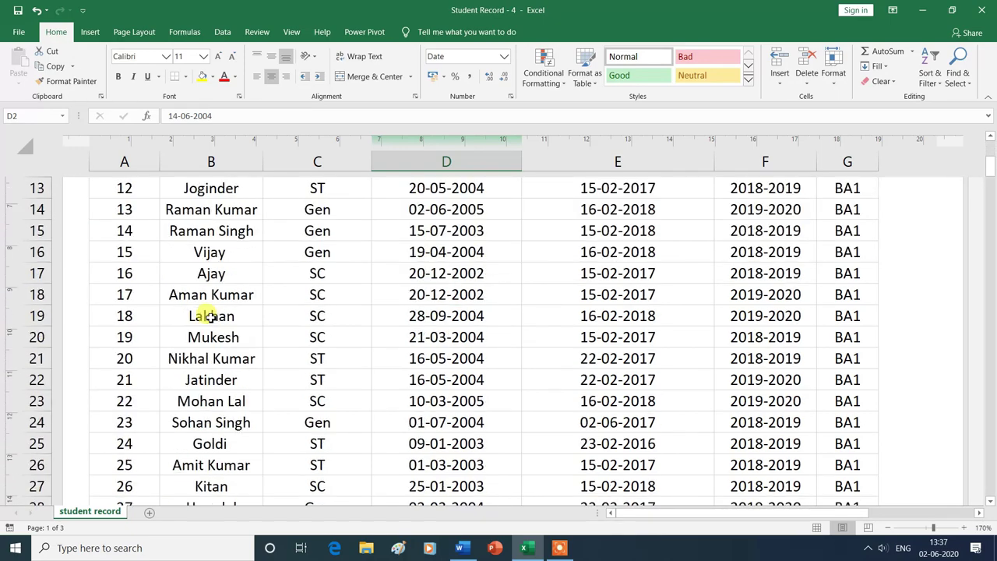
scroll(211, 317, down, 1)
scroll(210, 317, down, 3)
scroll(210, 317, down, 3)
scroll(210, 317, down, 2)
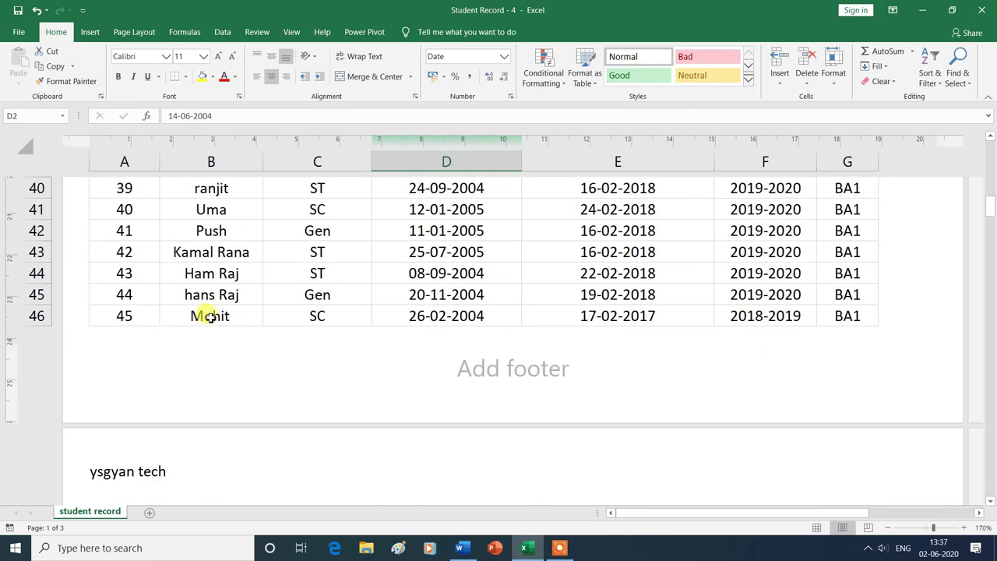
scroll(209, 316, down, 1)
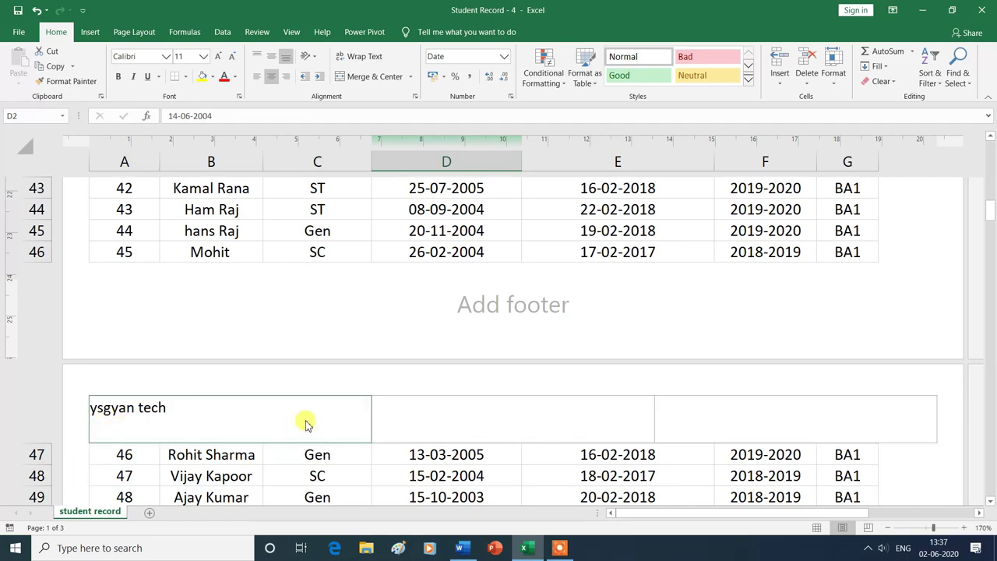
scroll(306, 421, down, 4)
scroll(306, 421, down, 4)
scroll(306, 421, down, 4)
scroll(306, 422, down, 4)
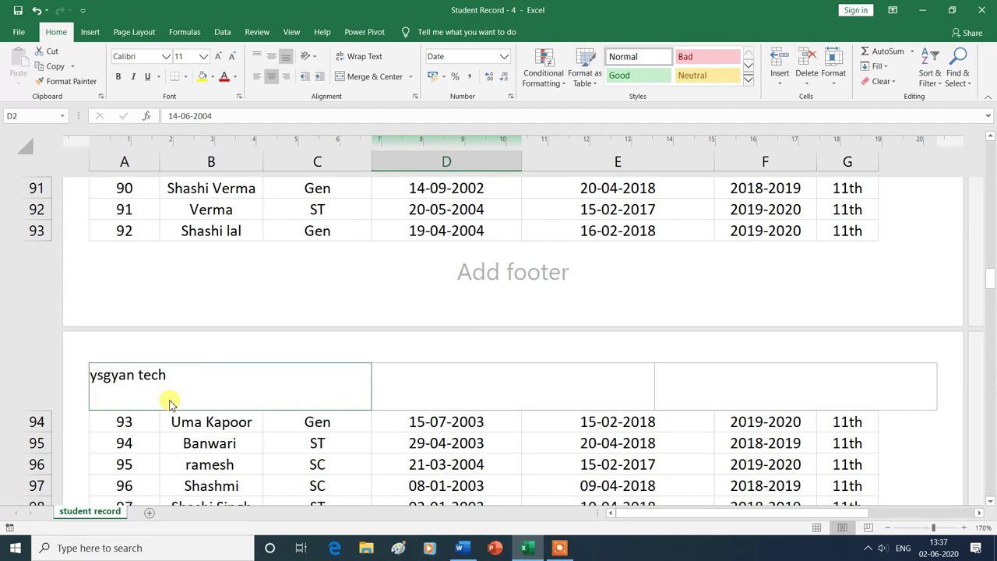
scroll(254, 445, down, 2)
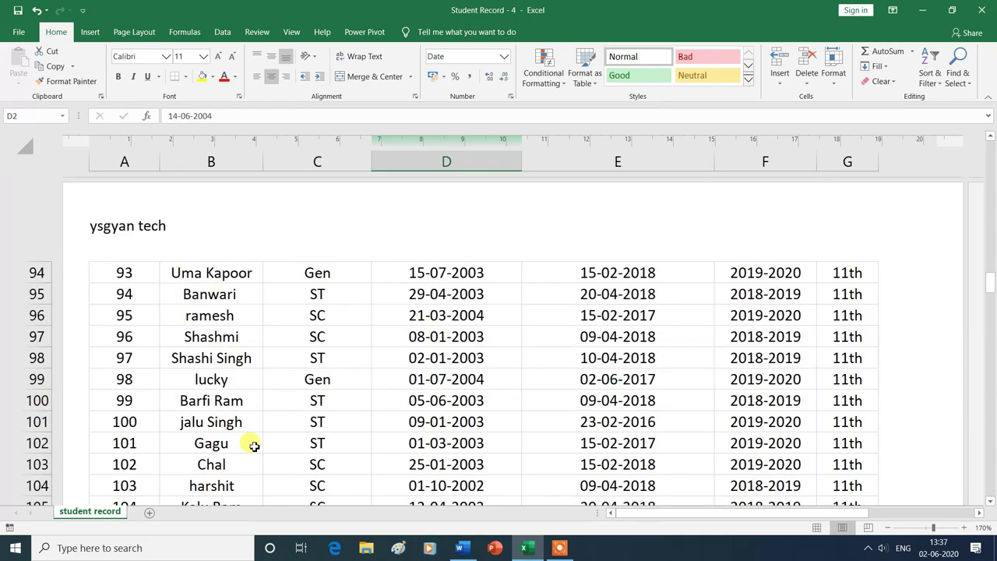
scroll(257, 457, up, 4)
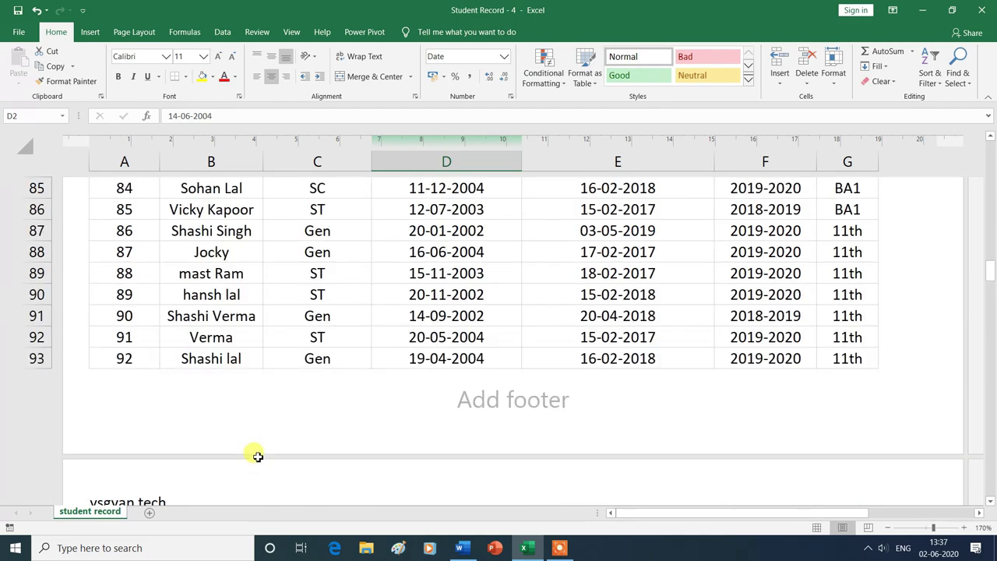
scroll(257, 456, up, 2)
scroll(257, 456, up, 9)
scroll(257, 456, up, 6)
scroll(257, 456, up, 6)
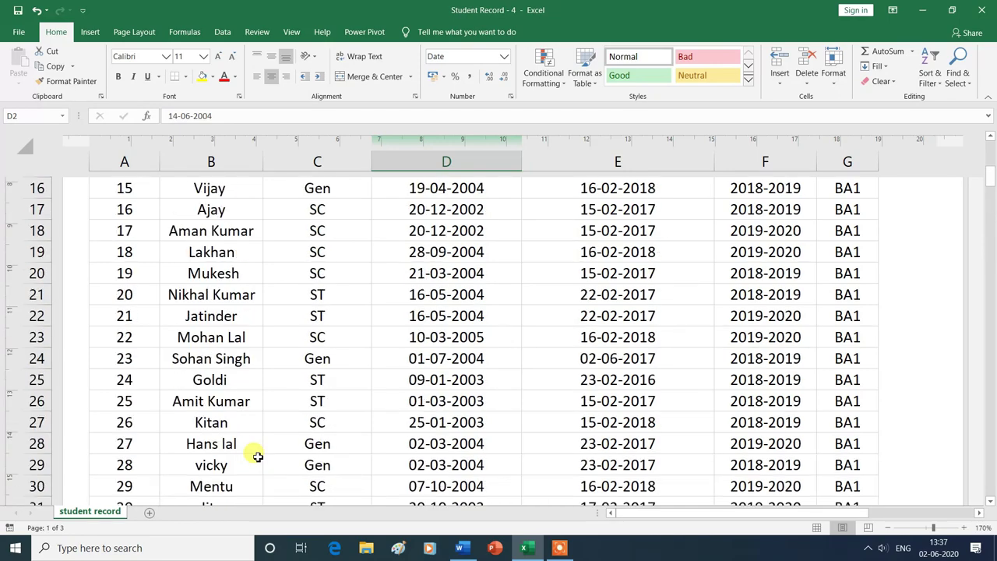
scroll(257, 456, up, 6)
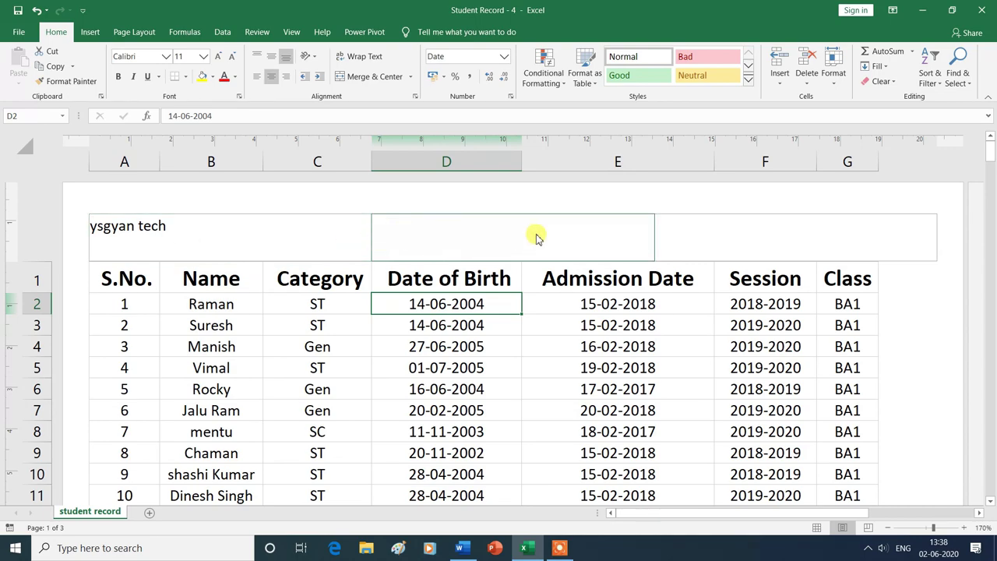
- Insert the page number into the centre header section, showing 1 beside 'ysgyan tech'
click(483, 243)
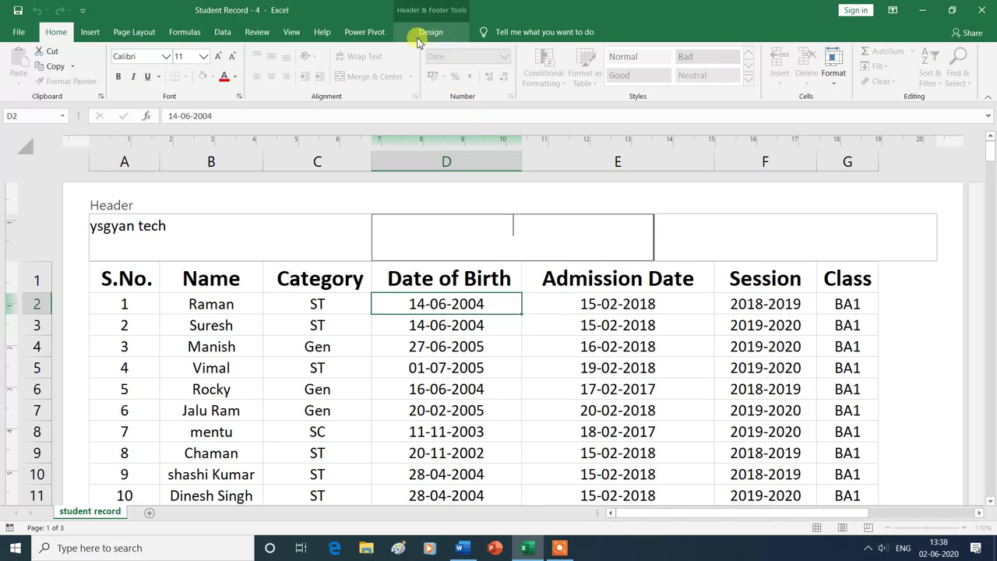
click(559, 324)
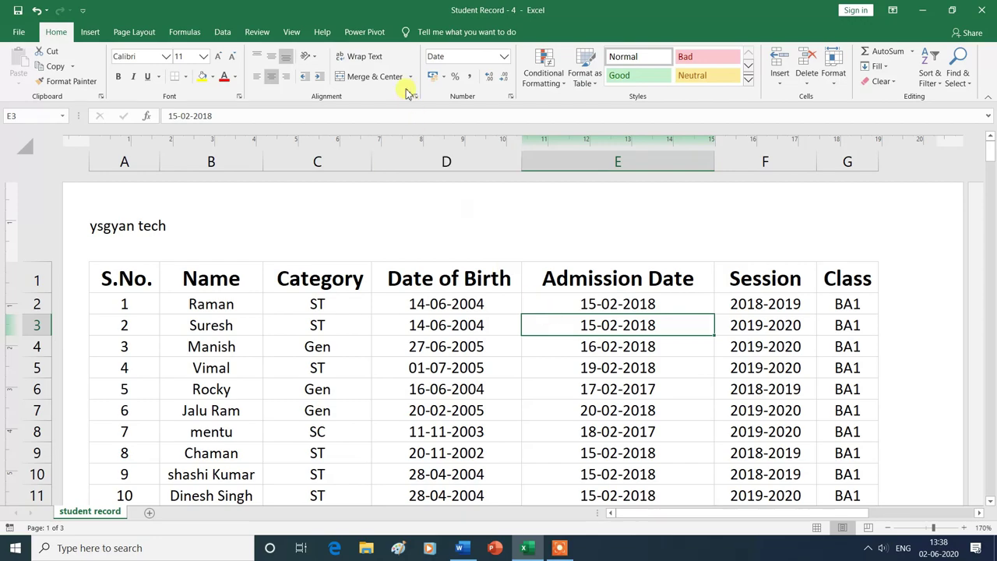
click(465, 236)
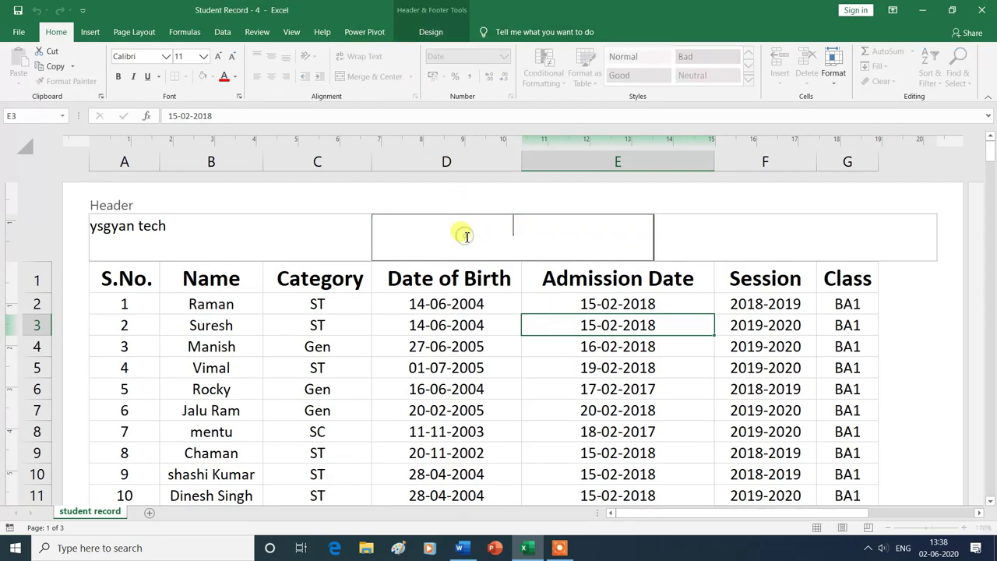
click(431, 32)
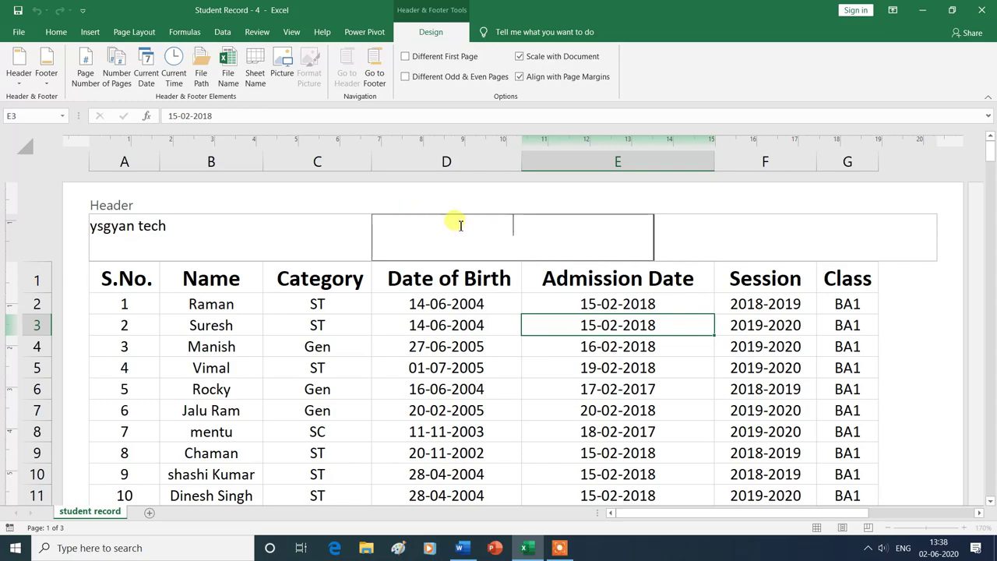
click(87, 68)
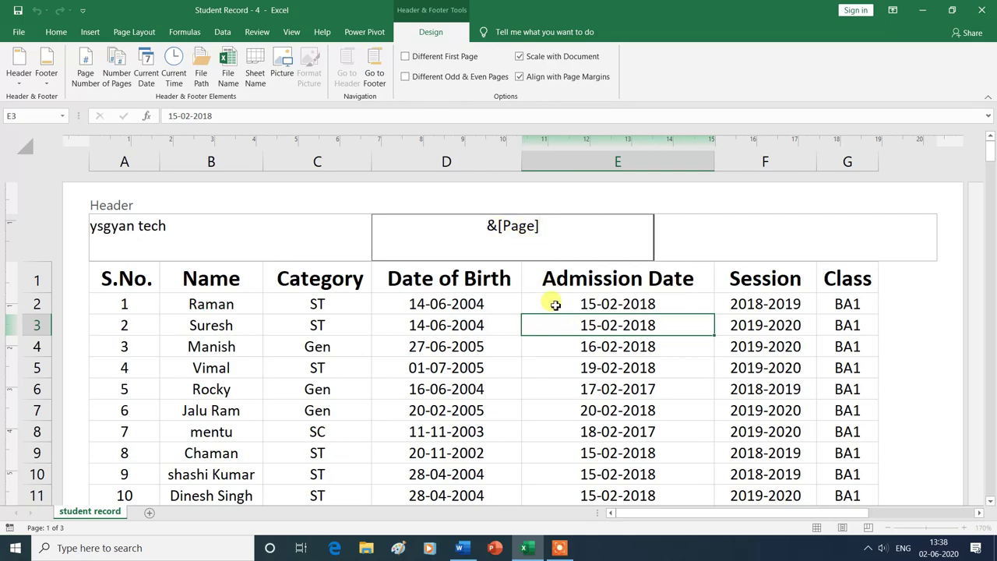
click(554, 305)
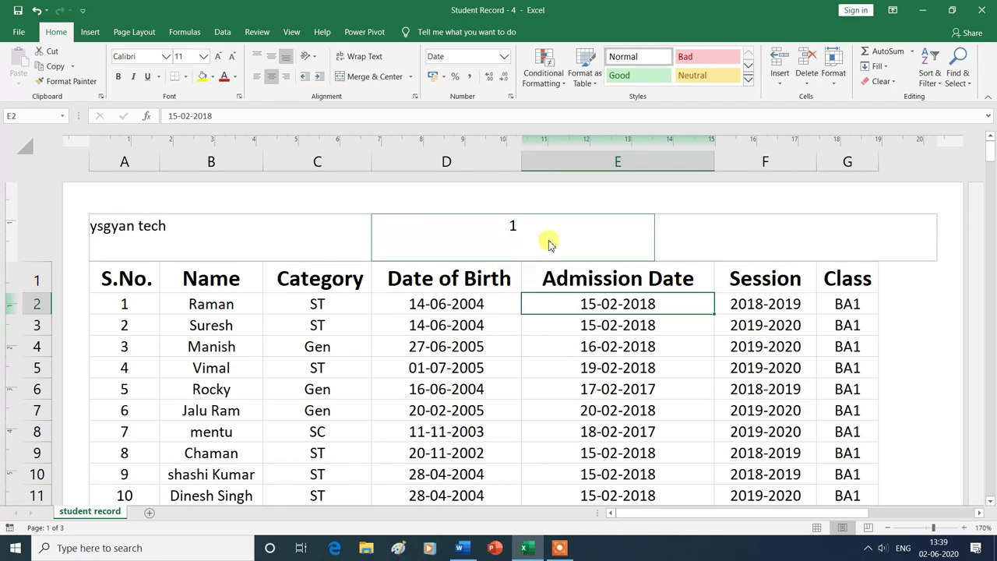
- Scroll through pages 1–3 checking header page numbers, down to the blank rows after row 138
scroll(558, 388, down, 4)
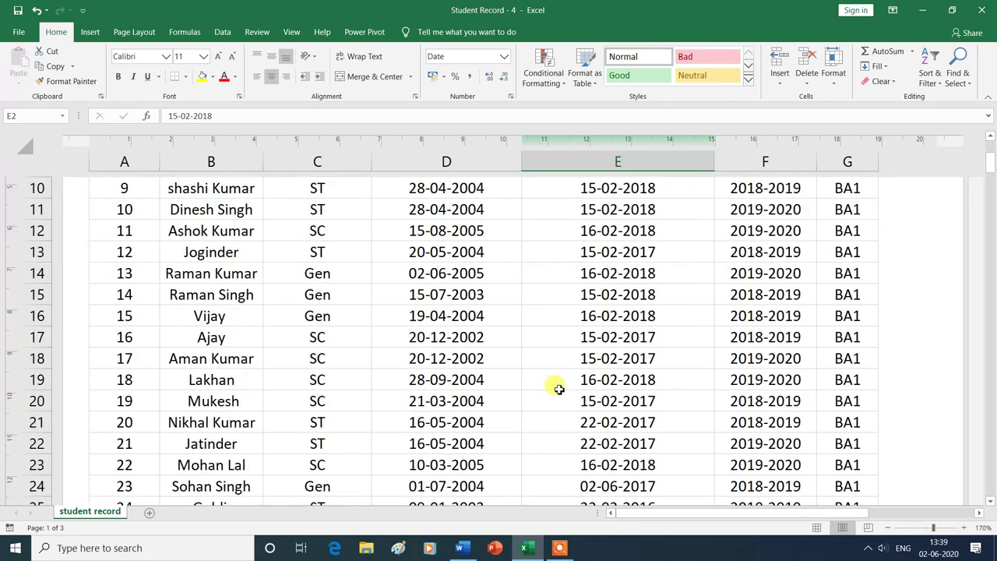
scroll(559, 389, down, 3)
scroll(558, 389, down, 3)
scroll(558, 389, down, 1)
scroll(558, 388, down, 2)
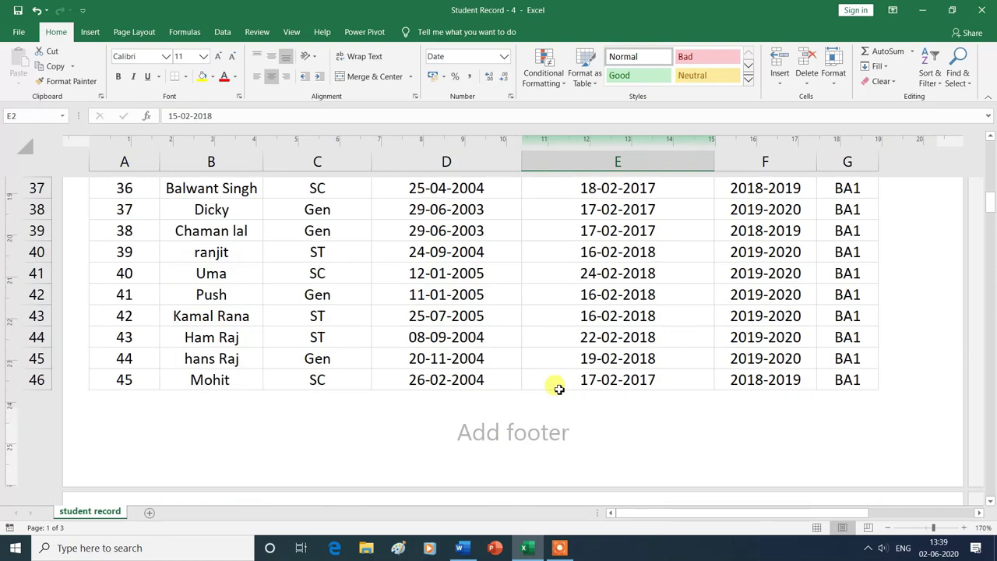
scroll(558, 389, down, 3)
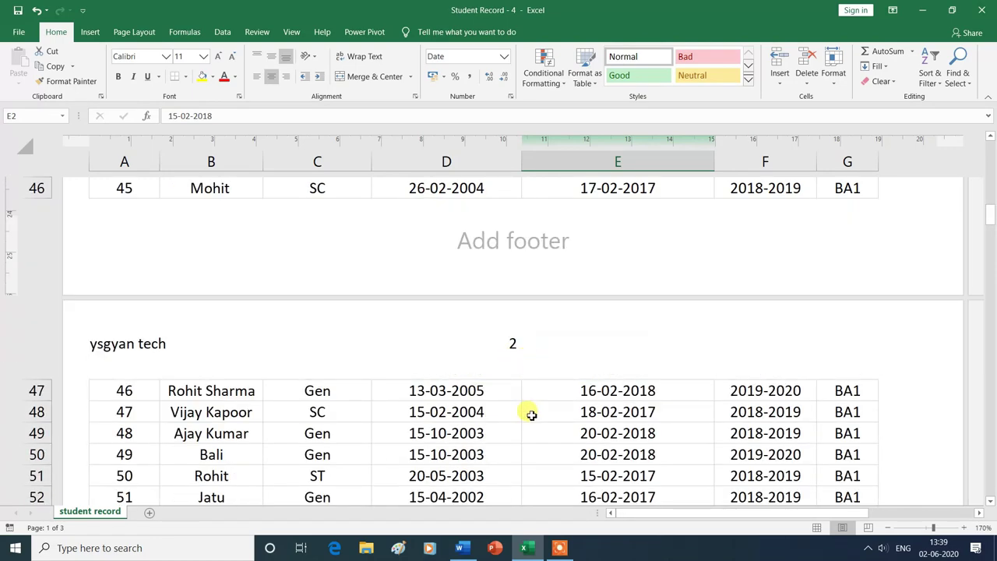
scroll(529, 413, down, 5)
scroll(529, 414, down, 4)
scroll(529, 414, down, 3)
scroll(530, 414, down, 4)
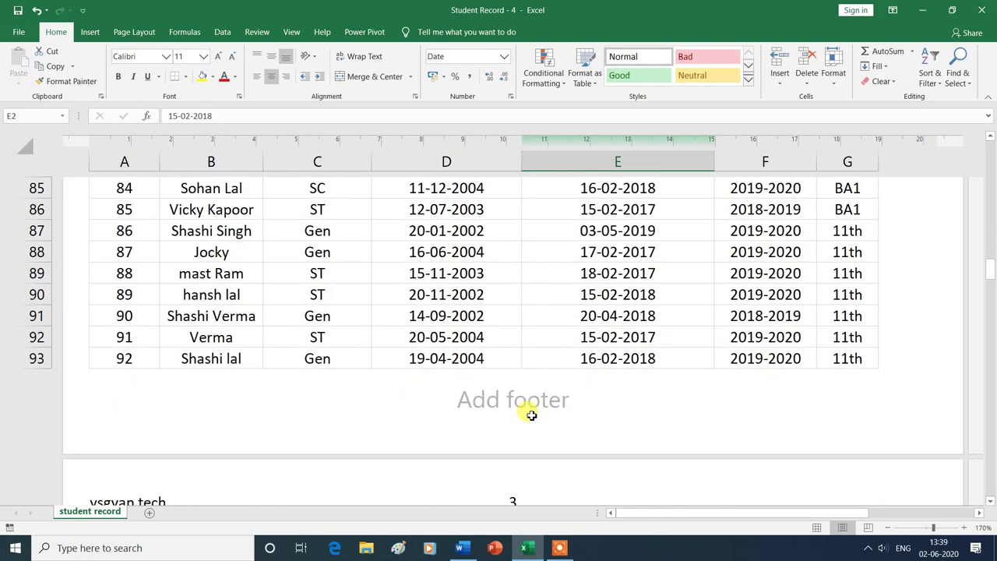
scroll(529, 413, down, 4)
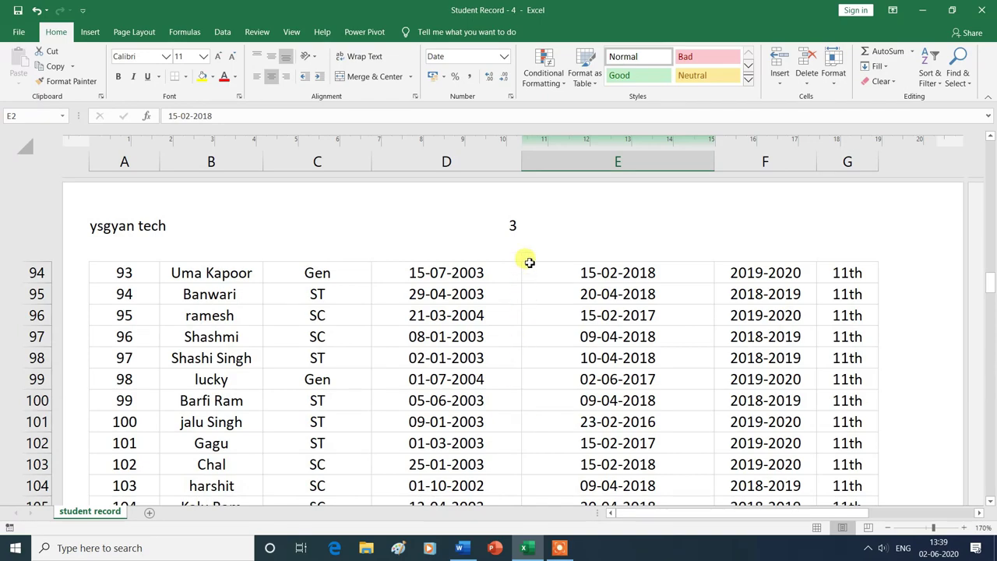
scroll(528, 262, down, 3)
scroll(550, 320, down, 2)
scroll(550, 320, down, 5)
scroll(551, 322, down, 5)
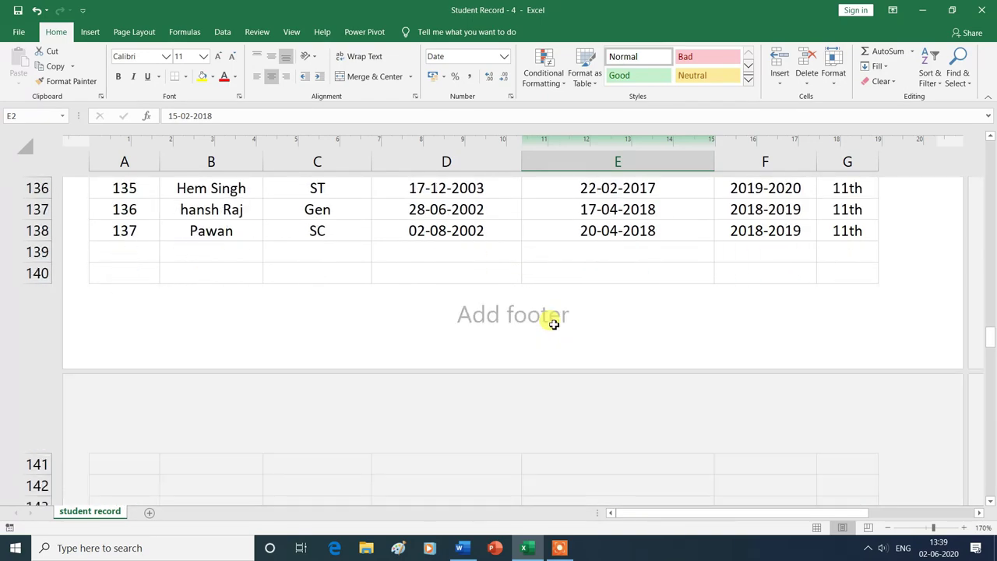
scroll(553, 324, down, 1)
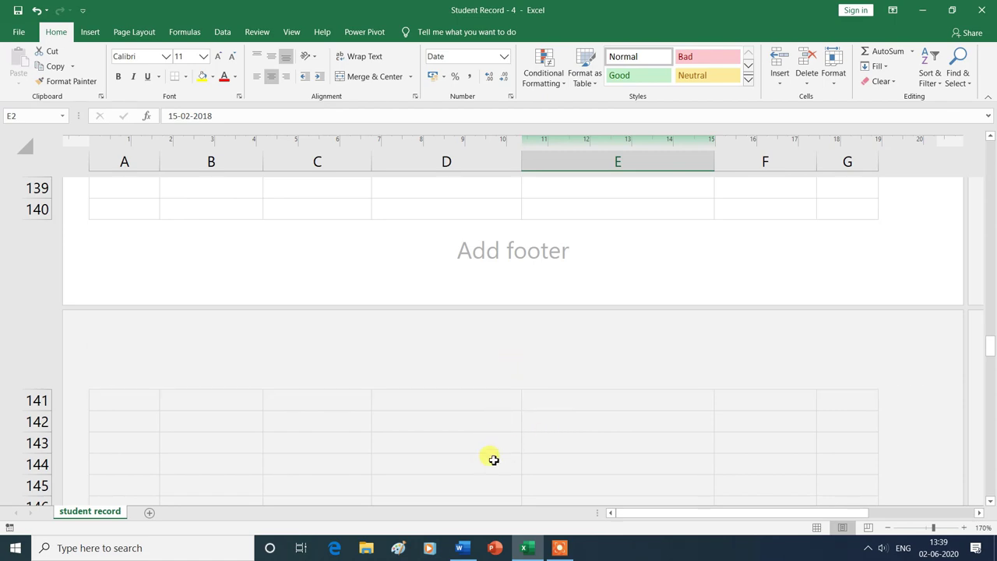
- Enter 'Mohit' in cell D143 to extend the sheet onto a fourth page, then return to A1
click(478, 446)
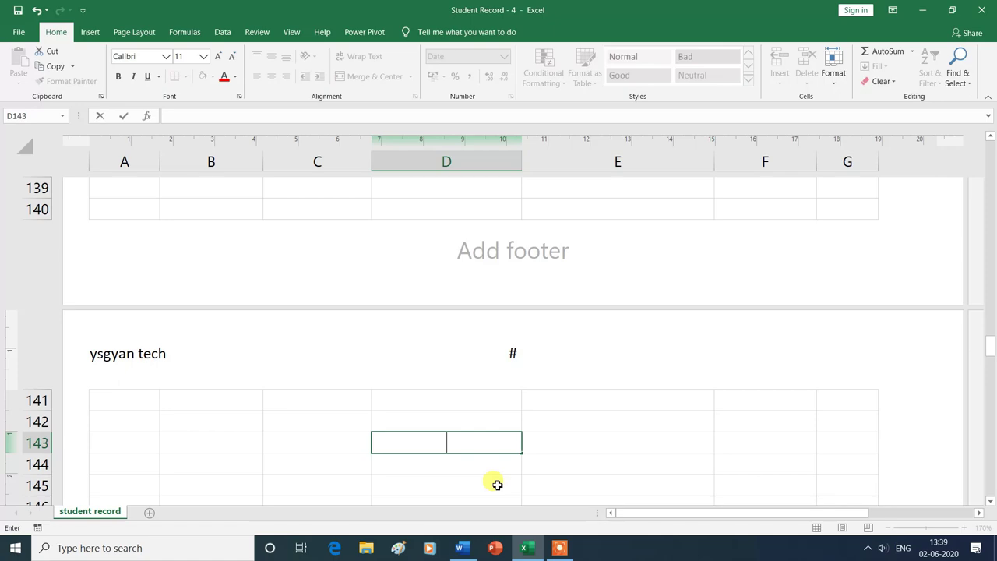
text(Mohit)
click(496, 485)
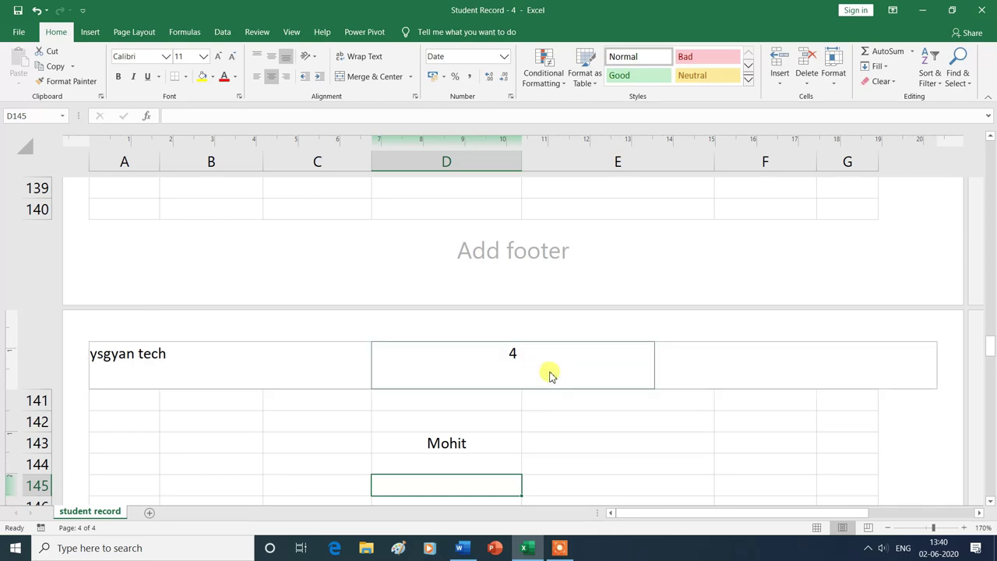
key(ctrl+Home)
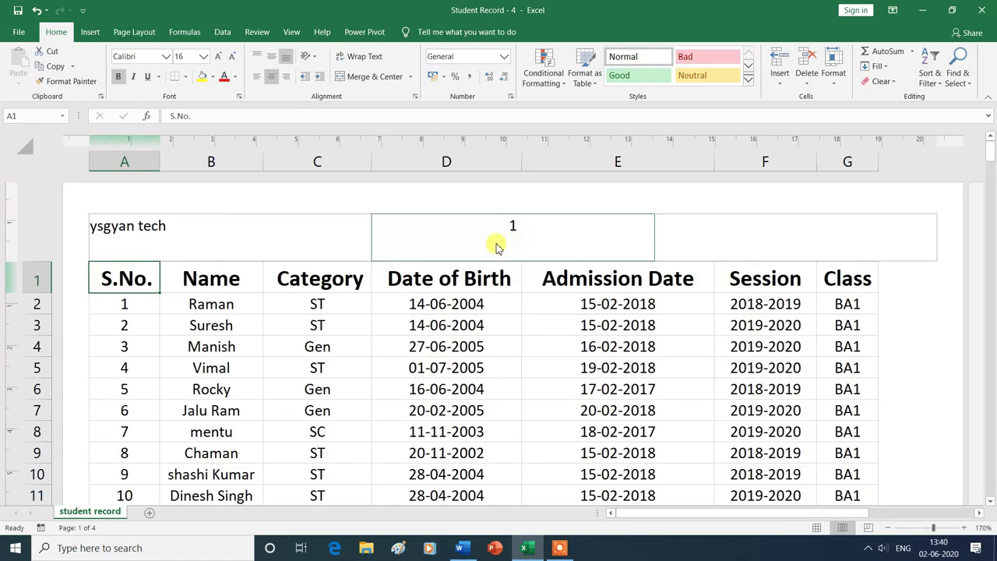
- Swap the centre header's page number for the total page count 4, then delete it, leaving it empty
click(497, 245)
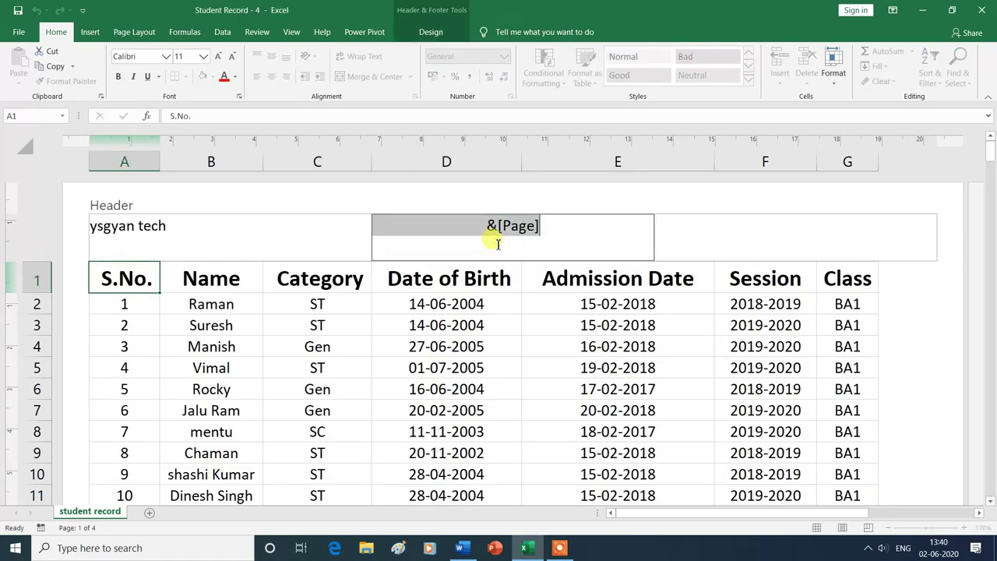
key(Delete)
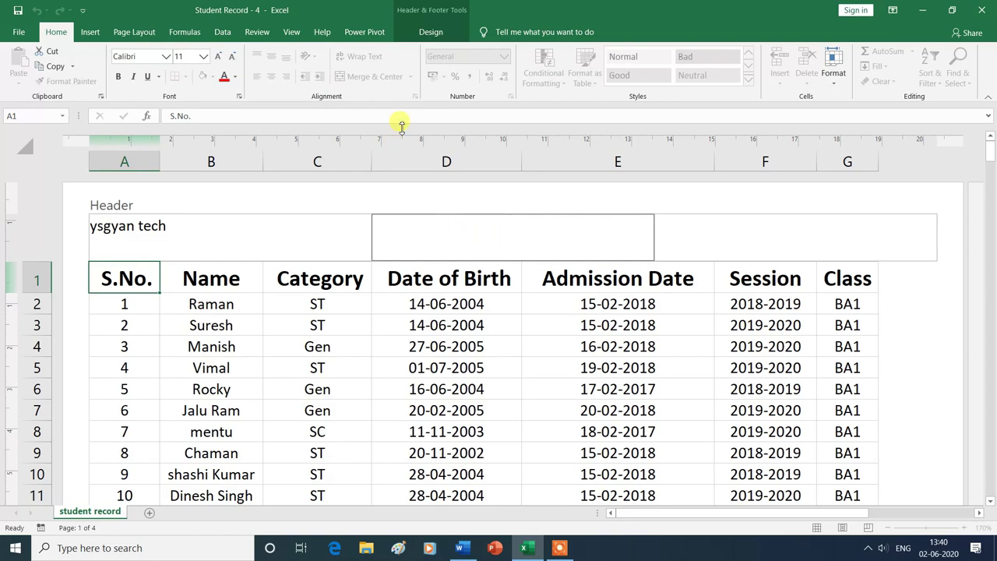
click(430, 32)
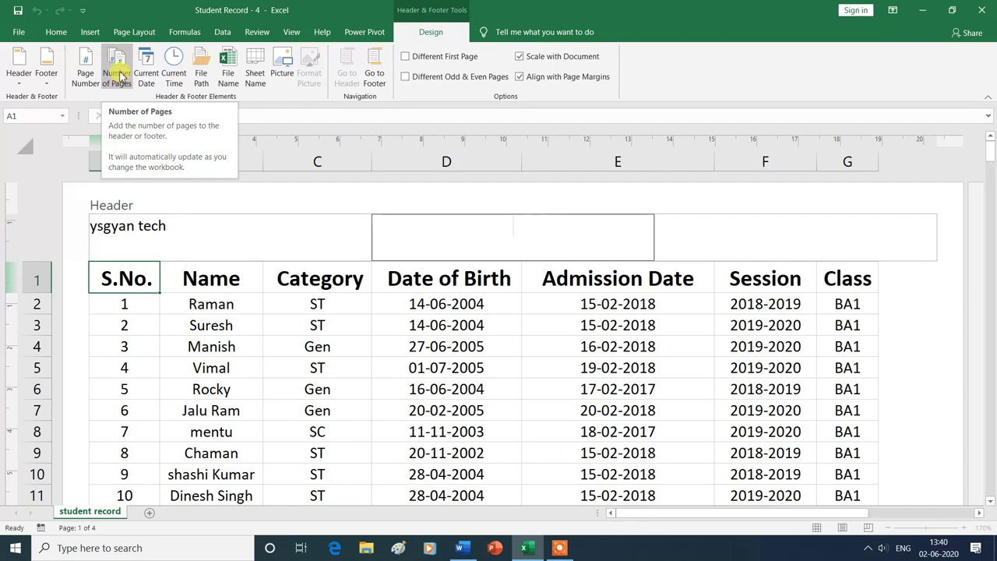
click(121, 76)
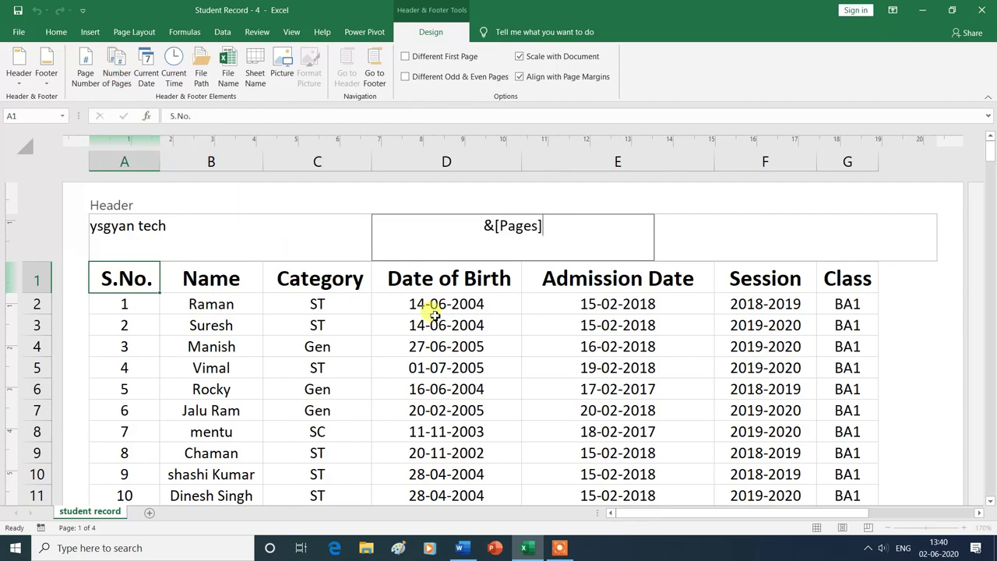
click(562, 308)
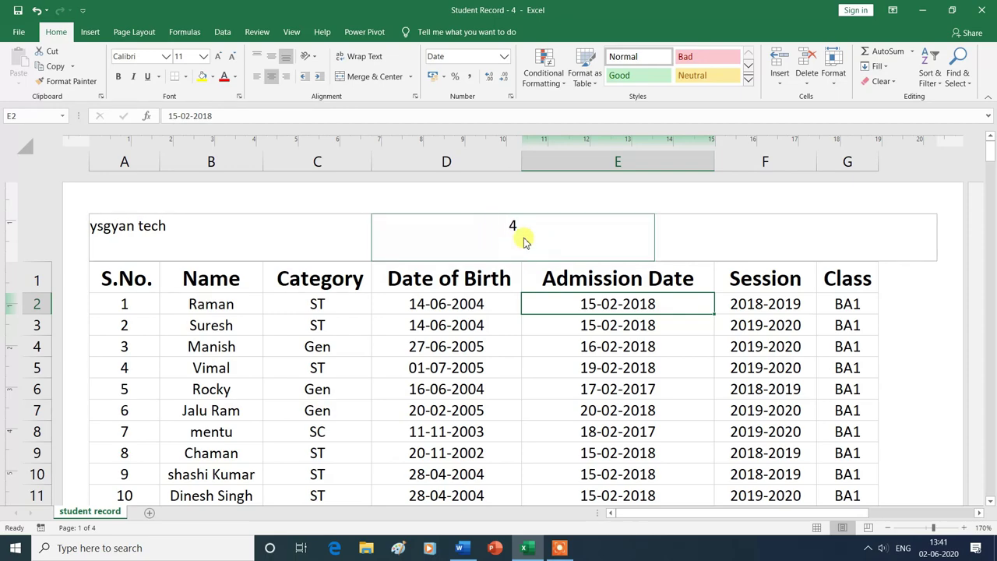
click(511, 233)
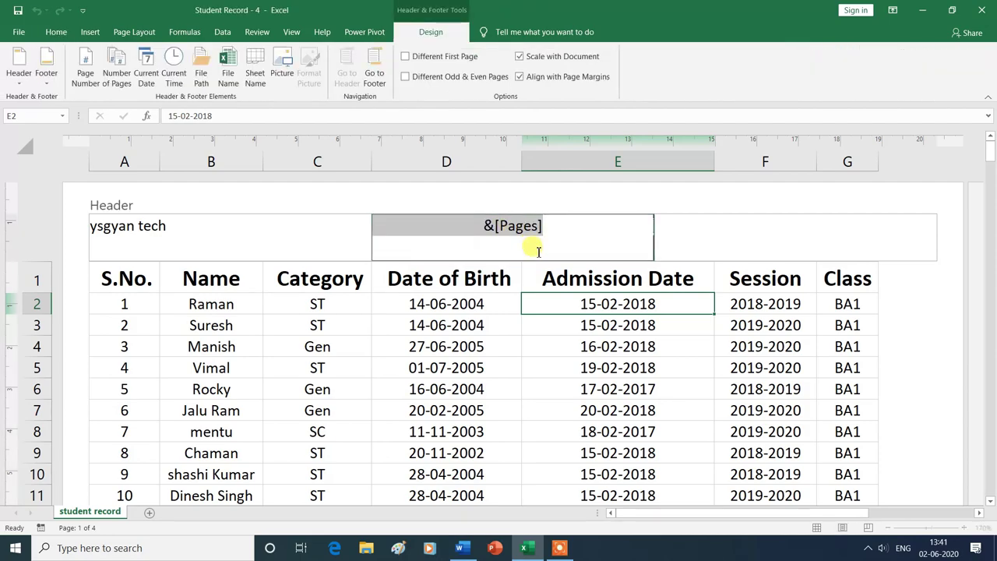
key(Delete)
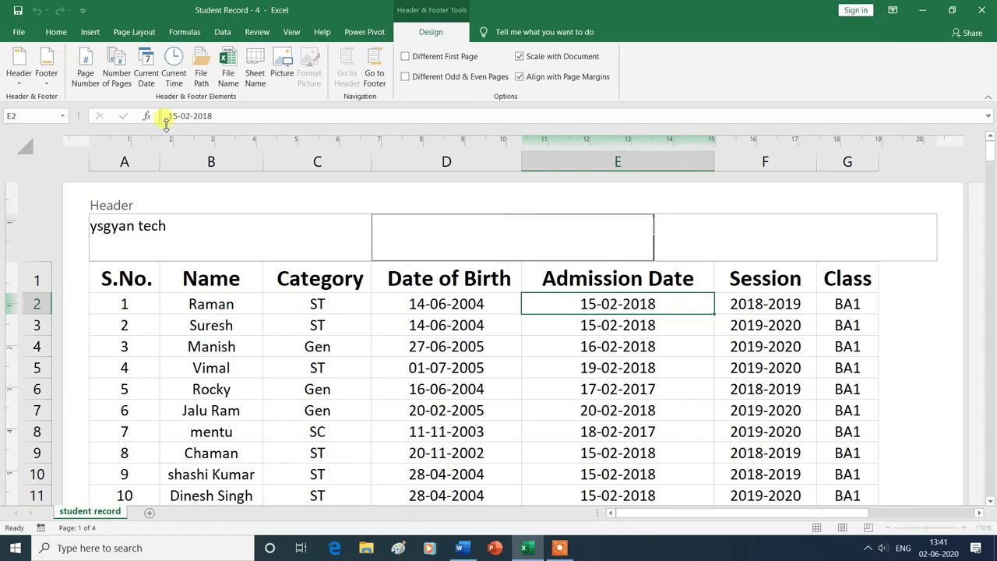
- Apply the 'Page 1 of ?' preset header
click(18, 86)
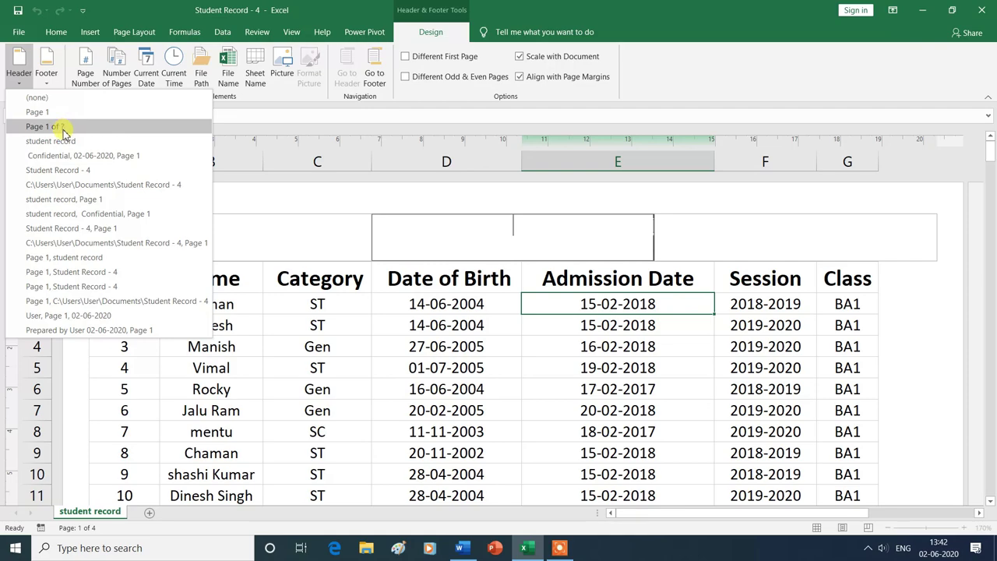
click(54, 127)
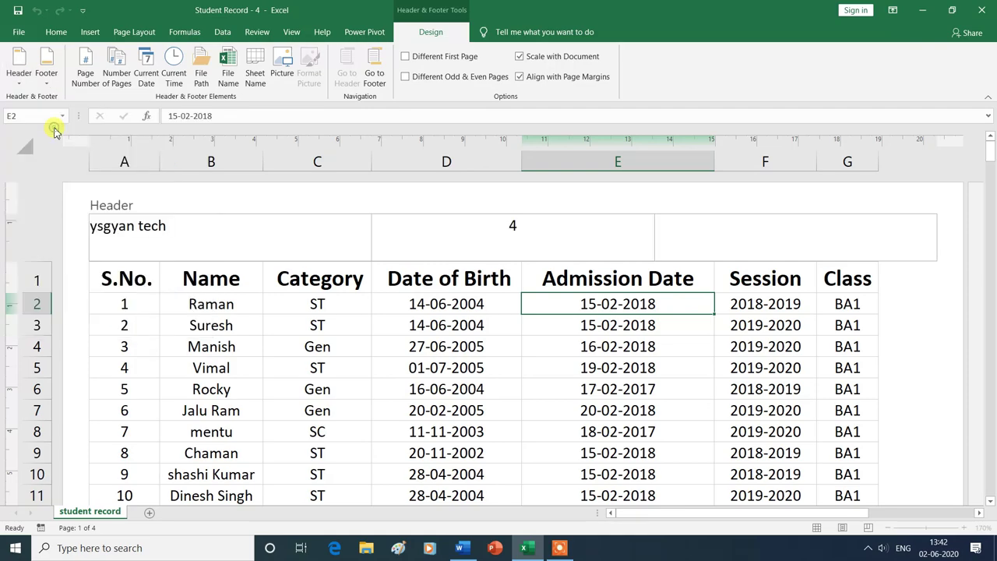
click(557, 364)
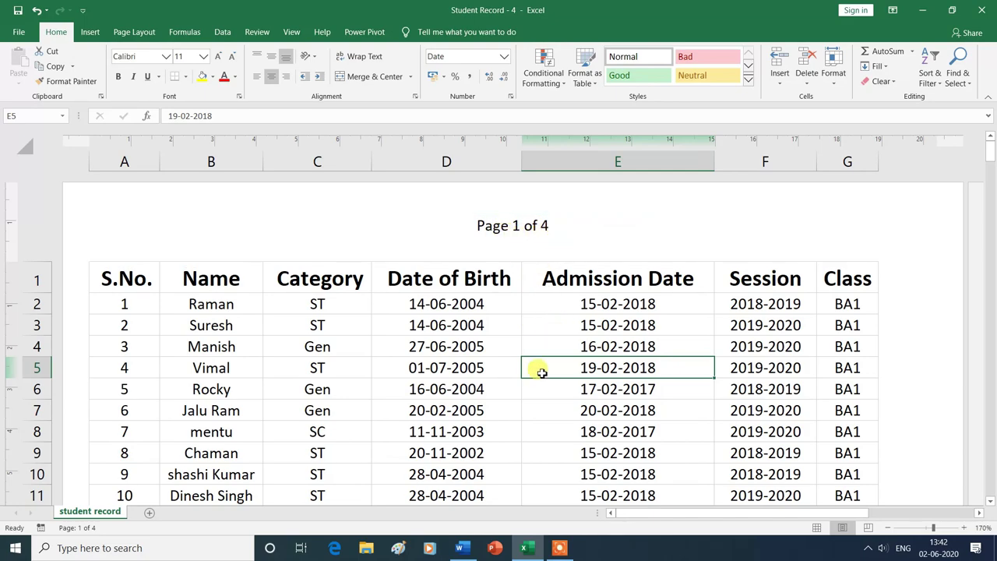
- Check the header counts from 'Page 1 of 4' through 'Page 4 of 4' across the pages
scroll(539, 380, down, 3)
scroll(540, 380, down, 3)
scroll(539, 380, down, 4)
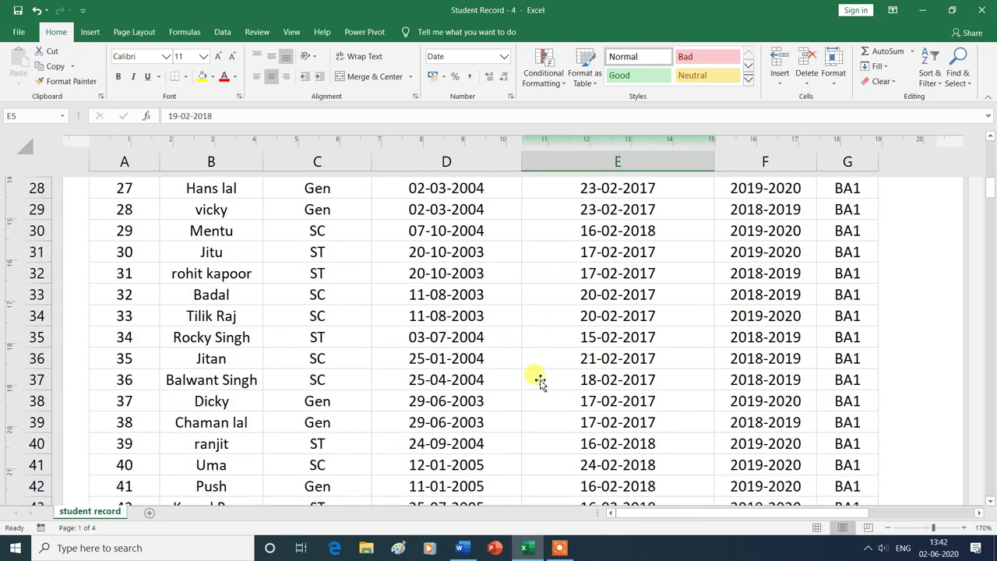
scroll(540, 380, down, 4)
scroll(539, 380, down, 1)
scroll(540, 380, down, 1)
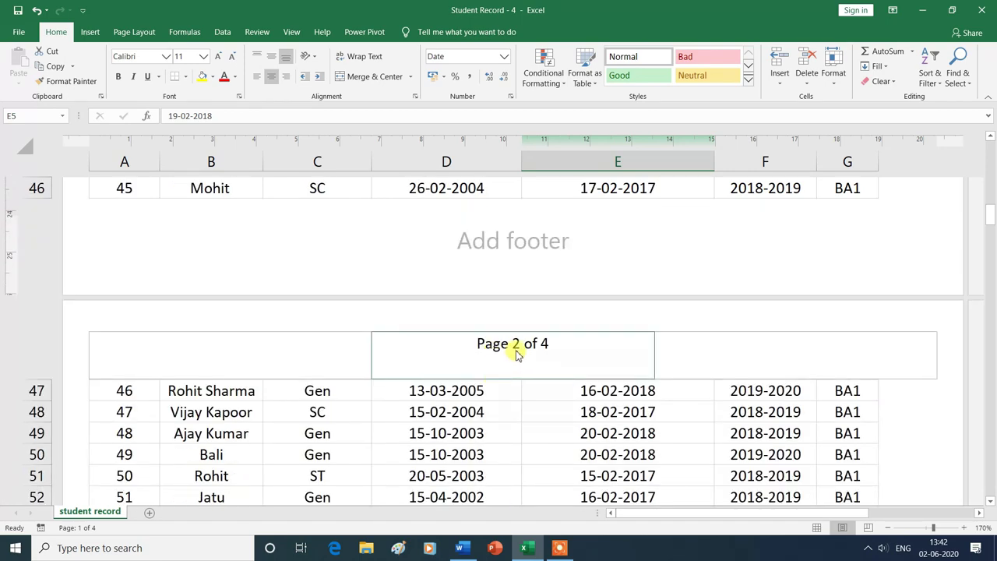
scroll(536, 402, down, 4)
scroll(536, 403, down, 3)
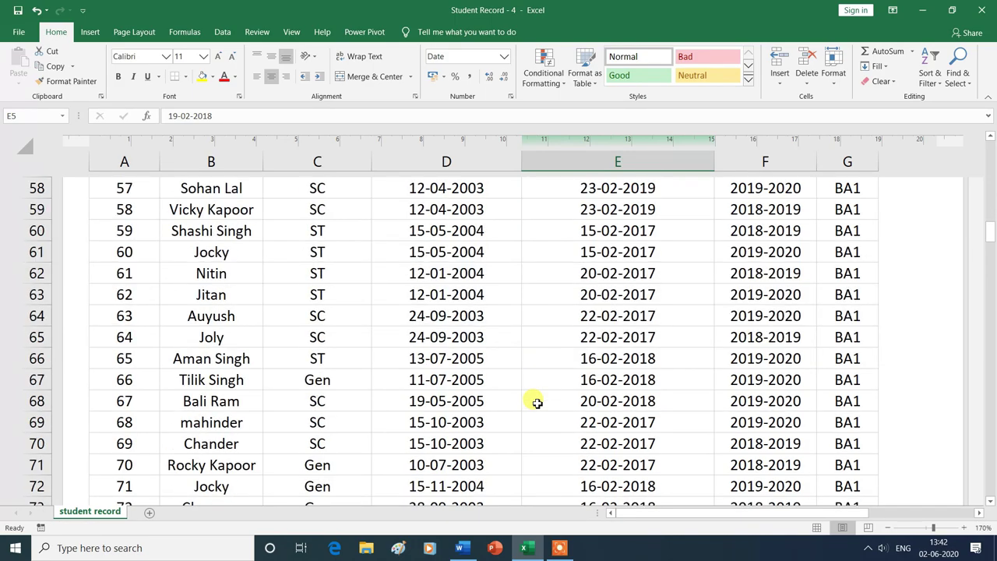
scroll(536, 402, down, 3)
scroll(536, 397, down, 5)
scroll(536, 380, down, 1)
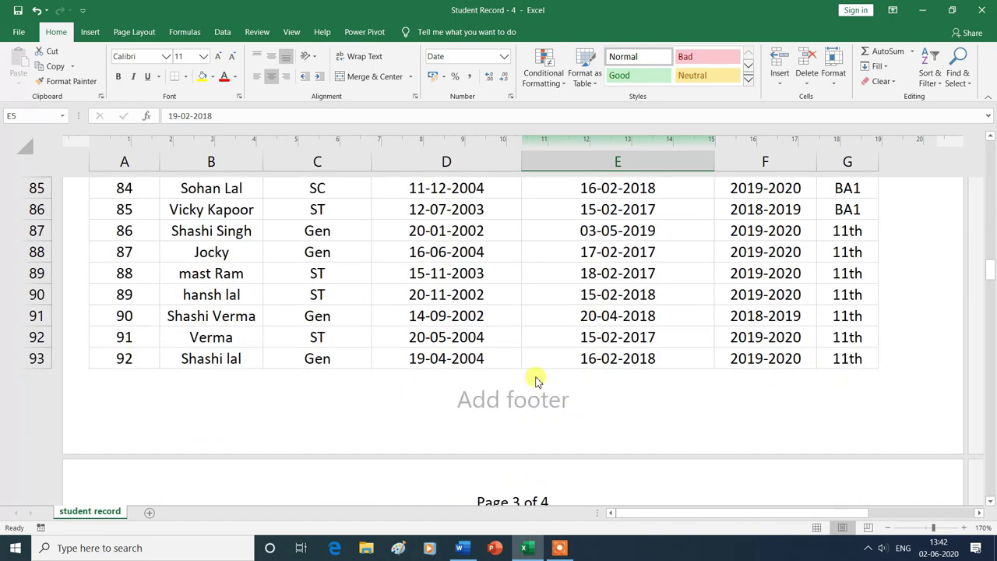
scroll(536, 380, down, 1)
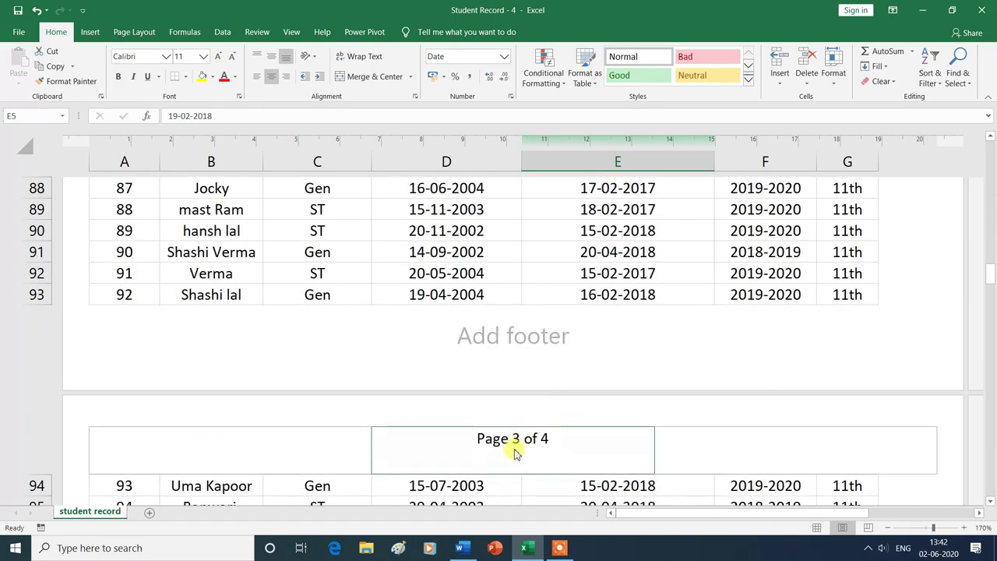
scroll(545, 451, down, 4)
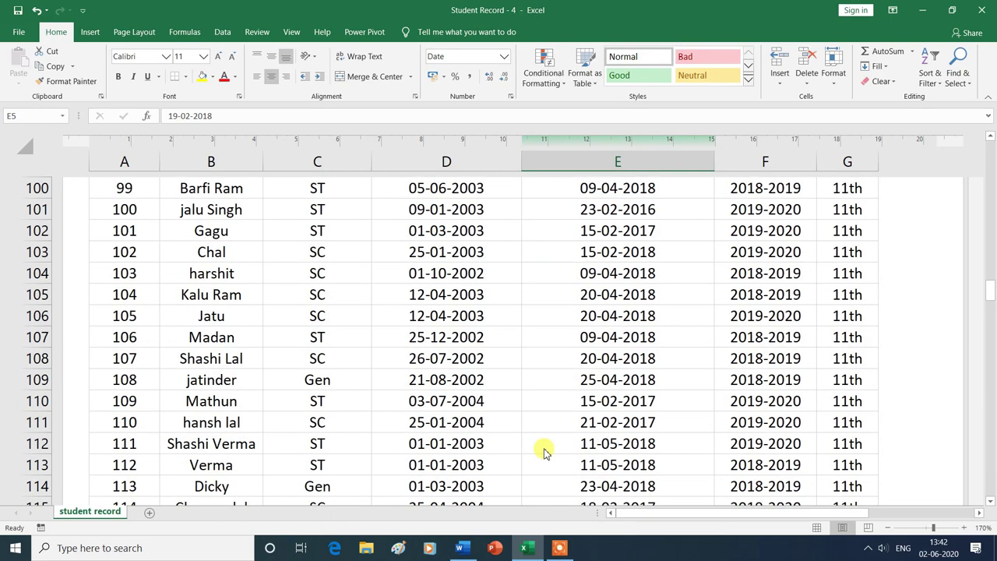
scroll(545, 452, down, 3)
scroll(545, 452, down, 3)
scroll(545, 452, down, 3)
scroll(545, 452, down, 2)
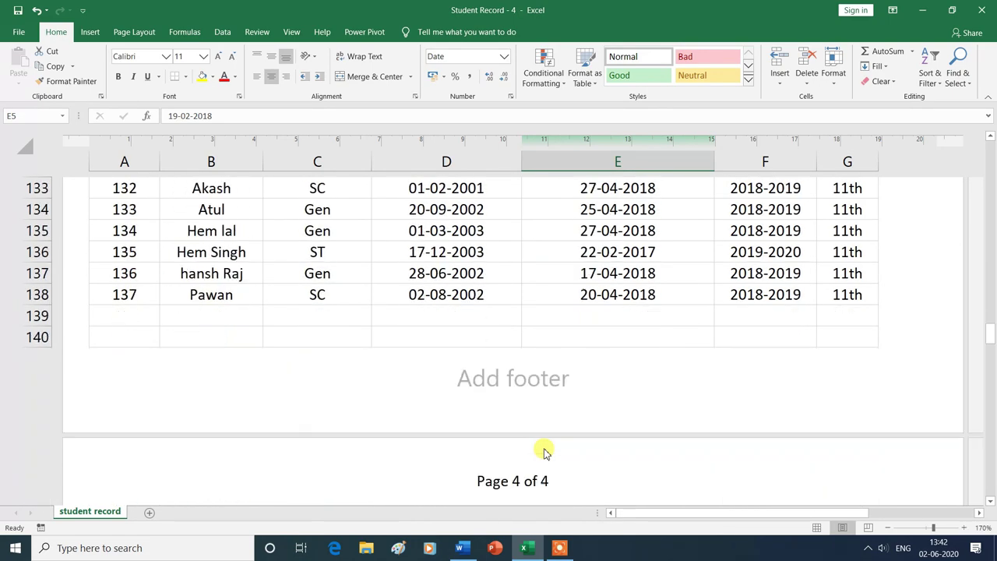
scroll(544, 452, down, 1)
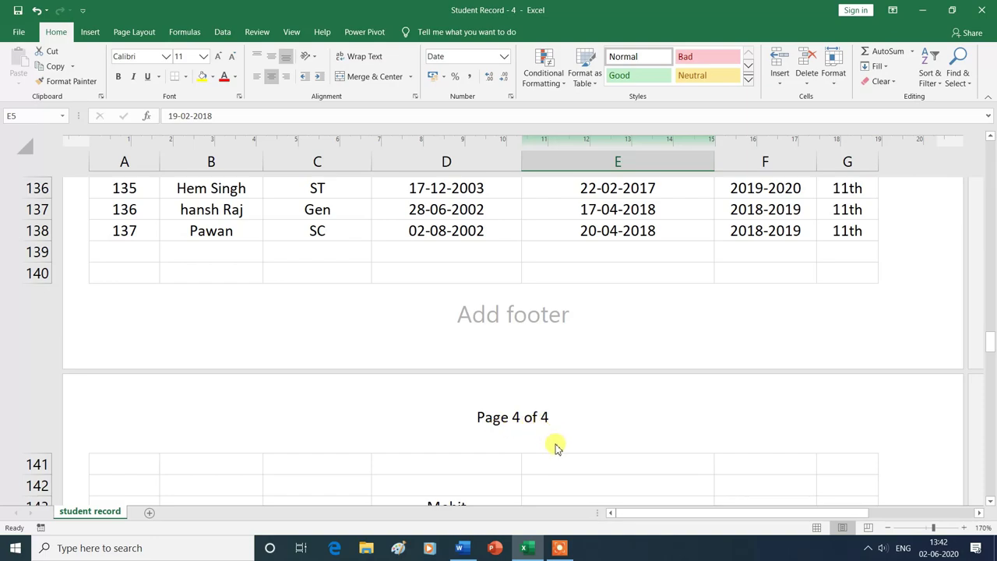
scroll(555, 446, up, 5)
scroll(555, 447, up, 6)
scroll(555, 446, up, 6)
scroll(556, 446, up, 6)
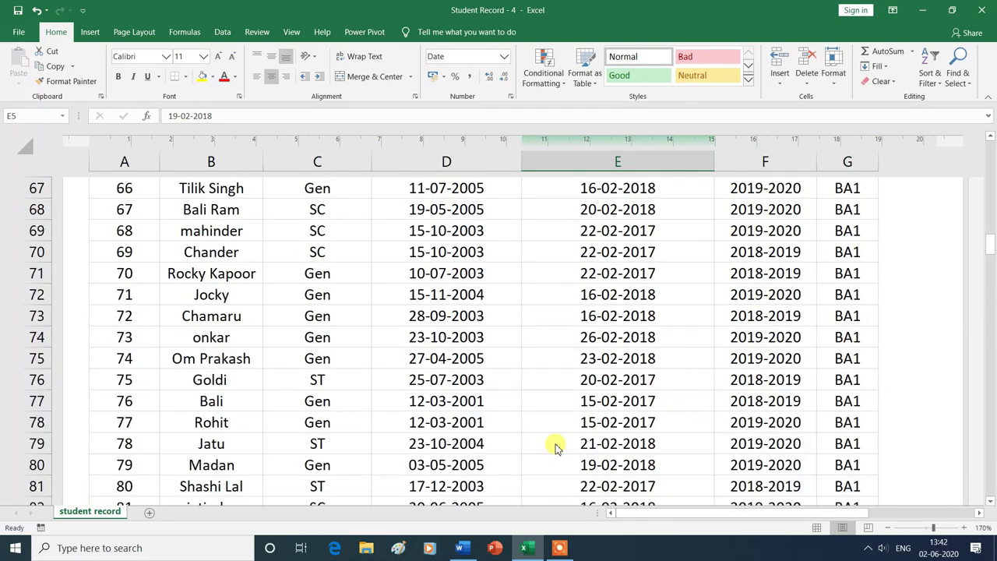
scroll(555, 446, up, 6)
scroll(555, 446, up, 6)
scroll(555, 446, up, 6)
scroll(555, 446, up, 5)
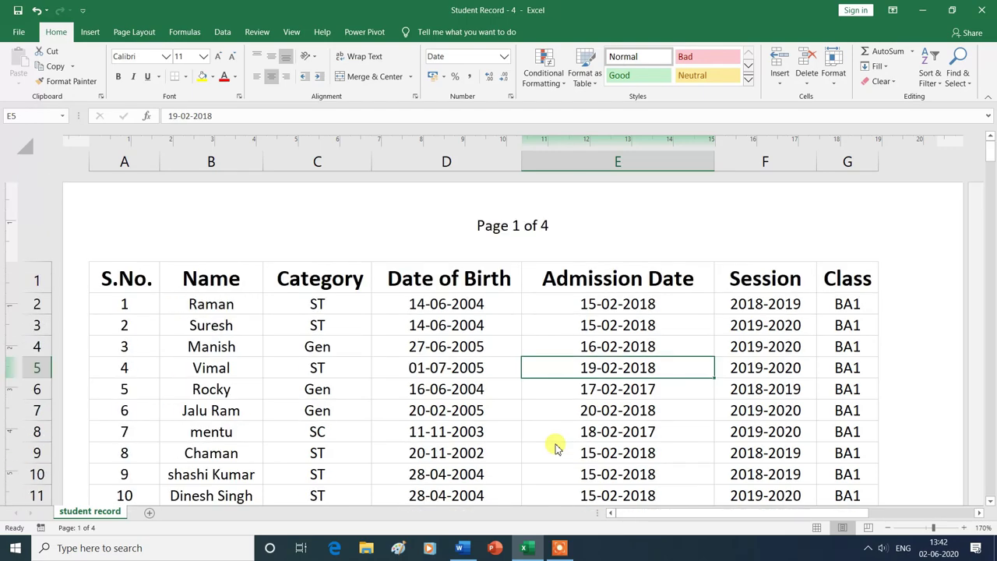
- Swap the centre header's page counter for the current date, 02-06-2020
click(513, 230)
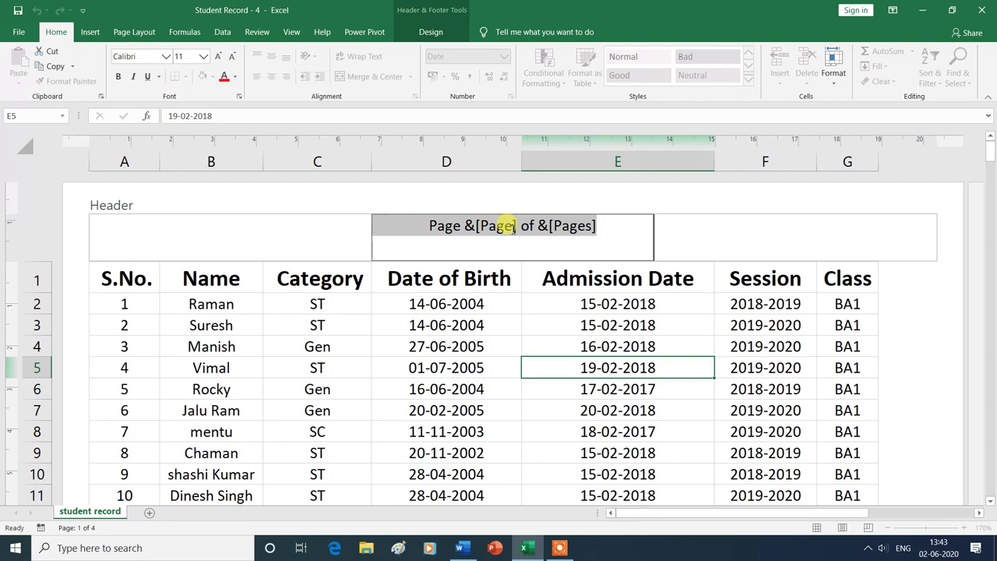
key(Delete)
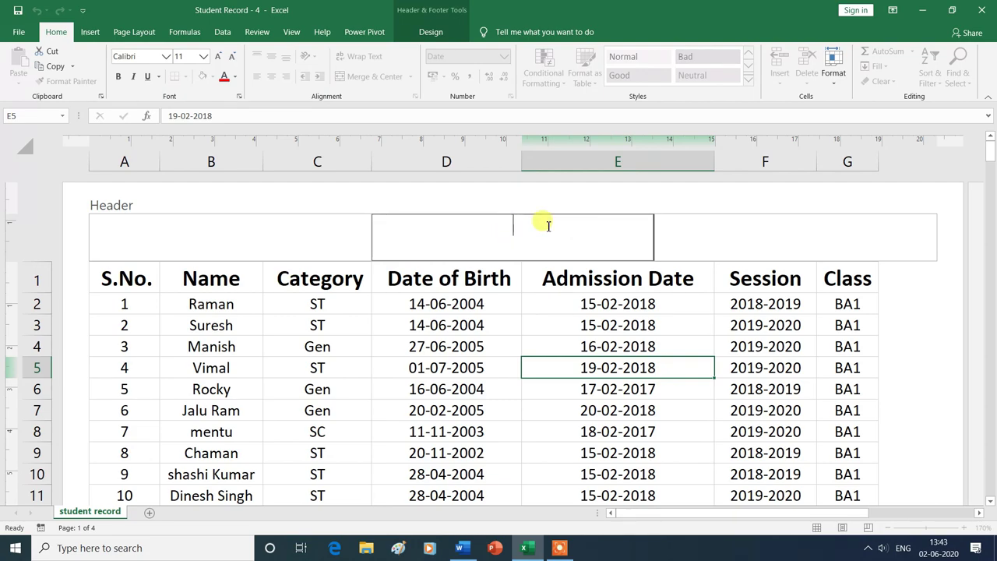
click(430, 32)
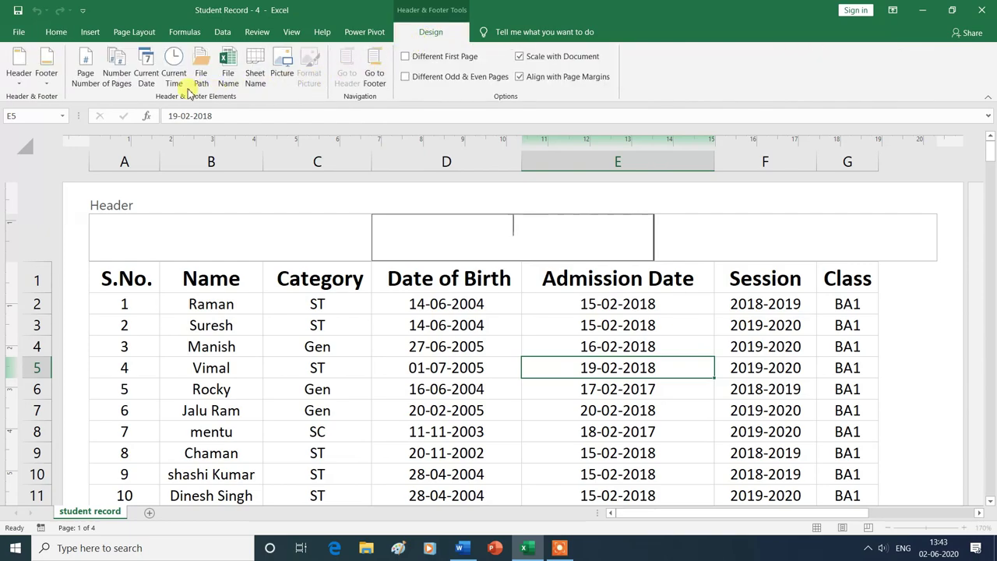
click(150, 74)
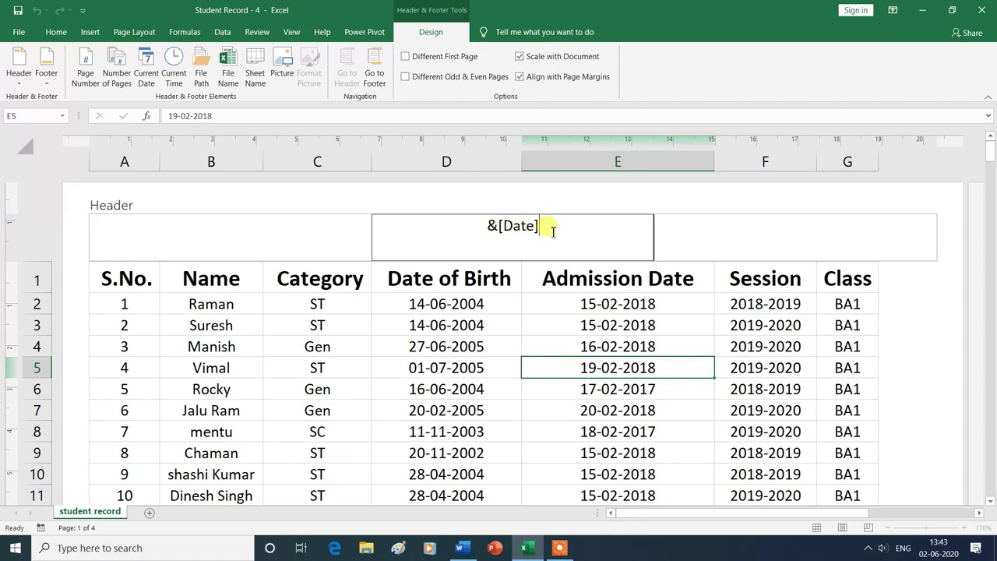
click(560, 344)
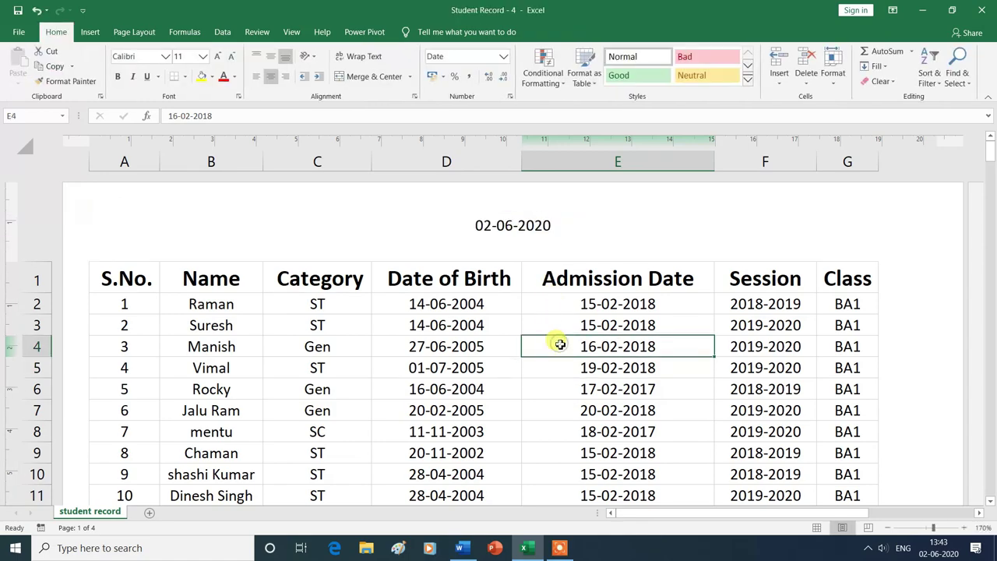
- Replace the date in the centre header with the current time, 13:44
click(556, 244)
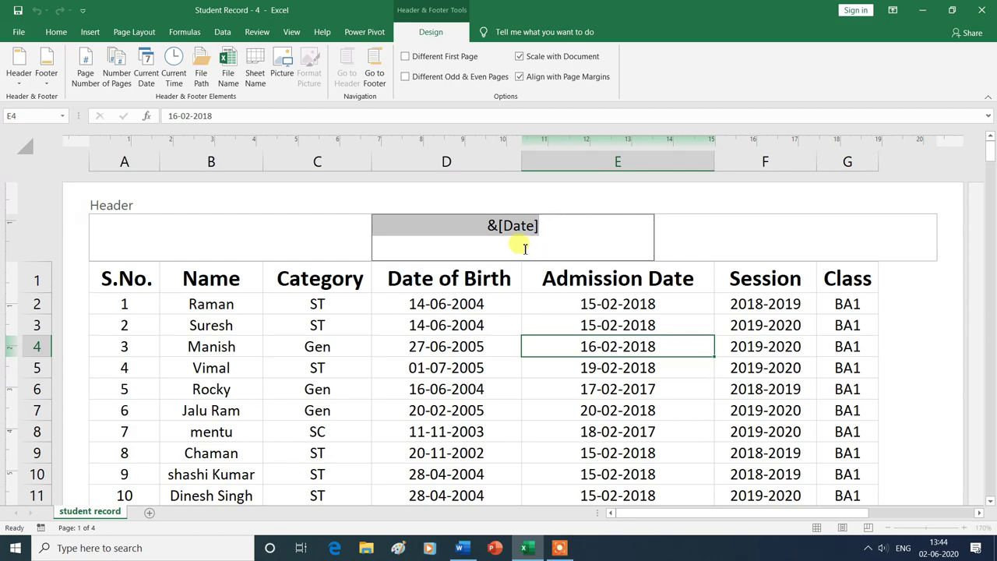
key(Delete)
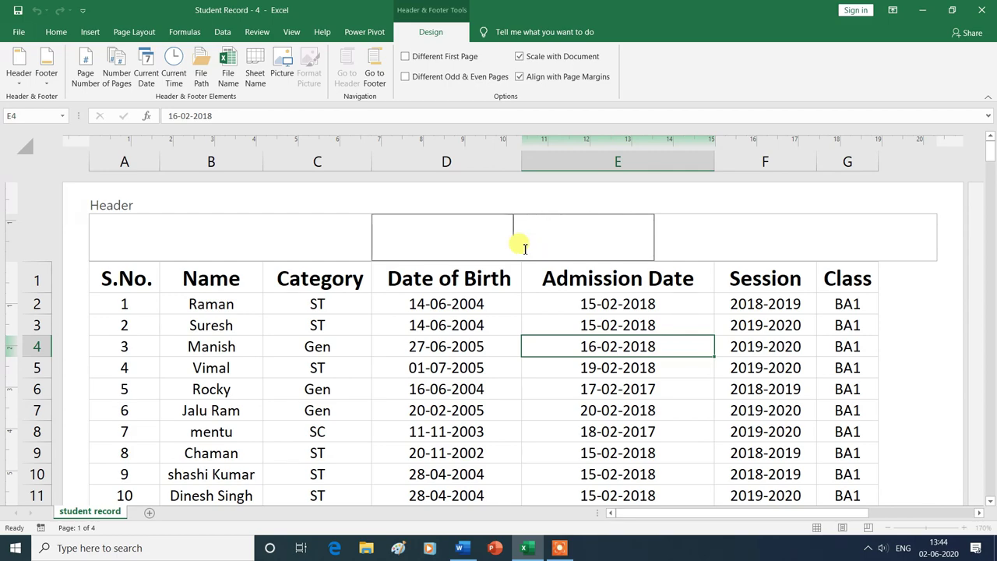
click(174, 72)
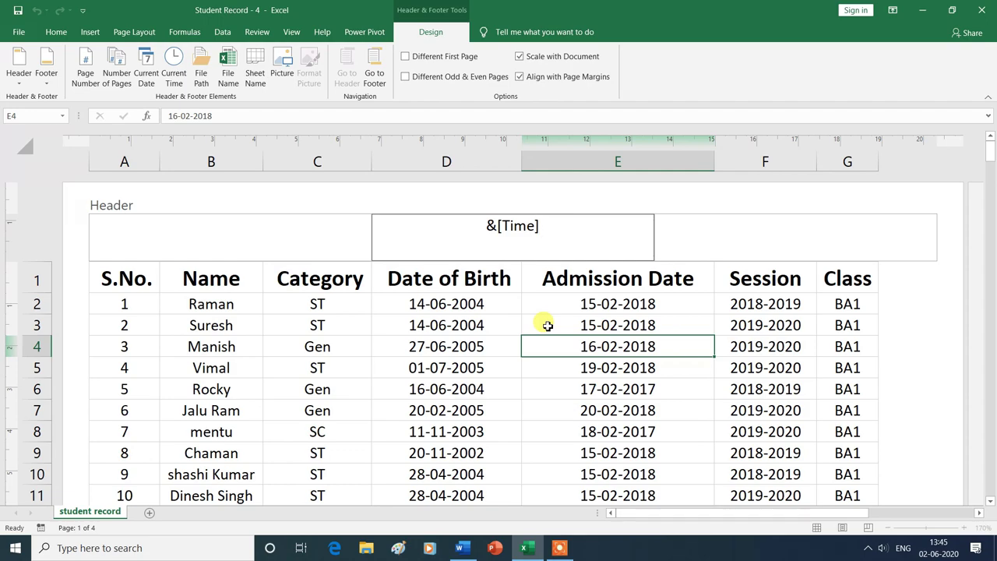
click(548, 326)
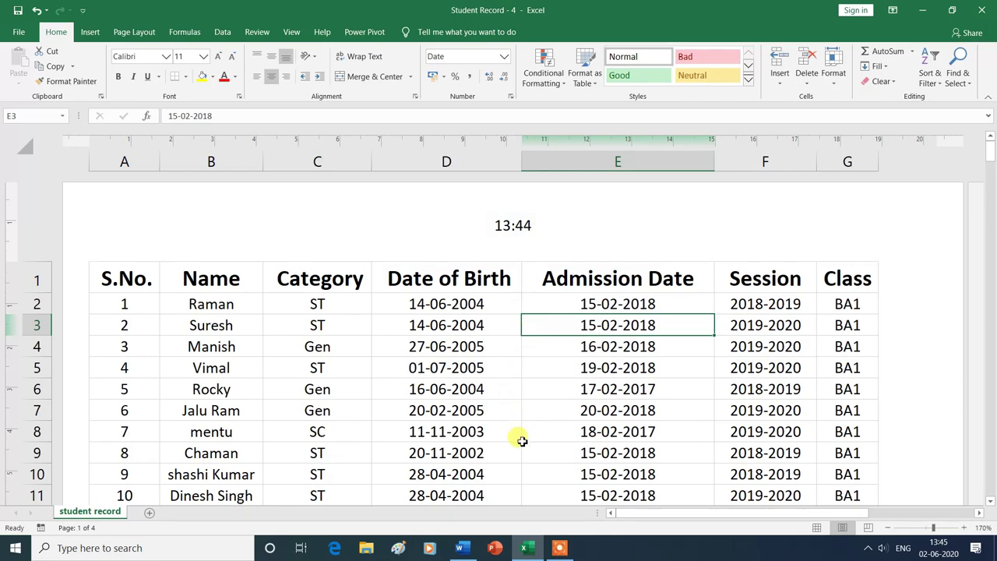
- Confirm the 13:44 time header repeats on each page, then return to the top of the sheet
scroll(521, 441, down, 4)
scroll(521, 440, down, 4)
scroll(520, 441, down, 4)
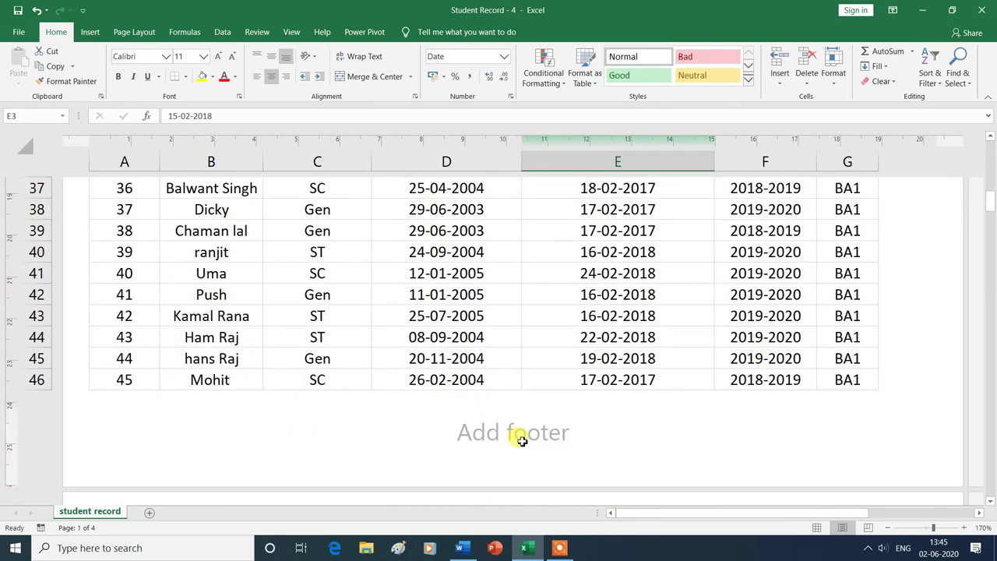
scroll(521, 441, down, 4)
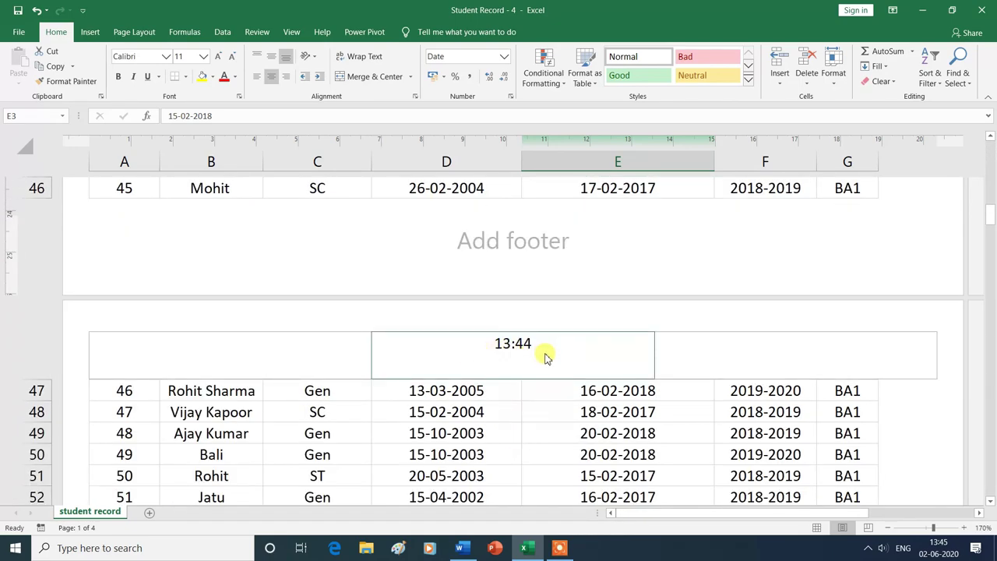
scroll(556, 416, down, 5)
scroll(556, 416, down, 4)
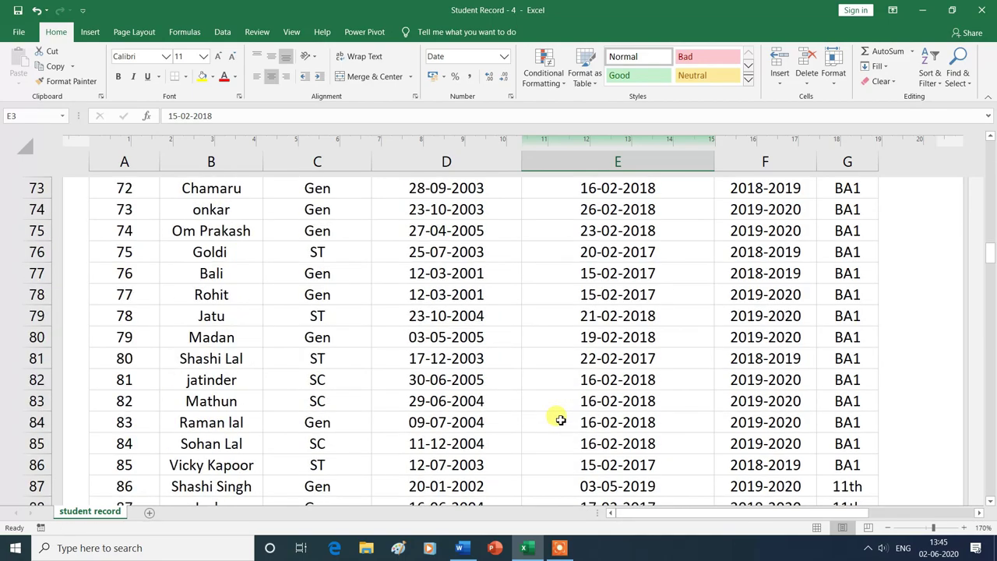
scroll(559, 418, down, 4)
scroll(559, 419, down, 2)
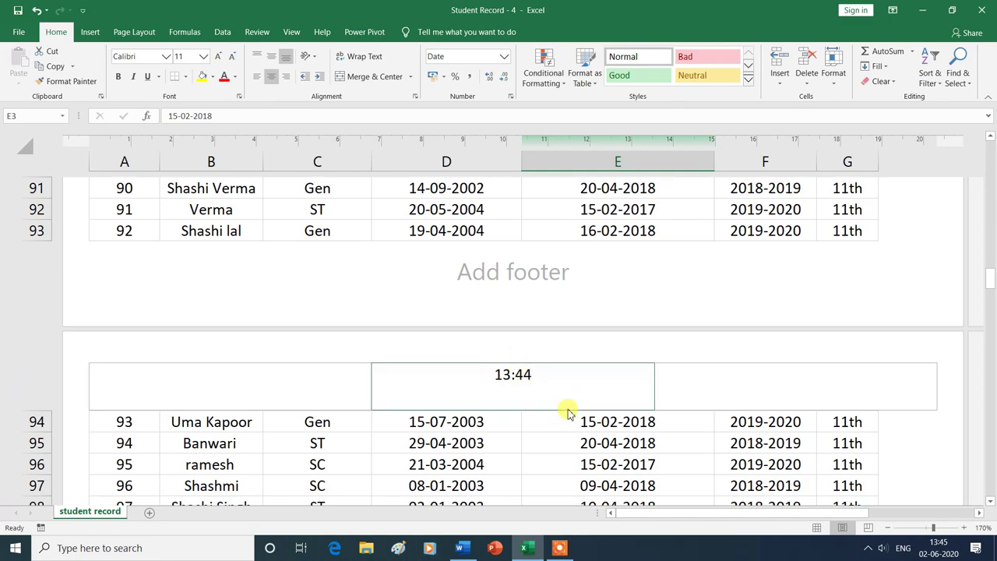
key(ctrl+Home)
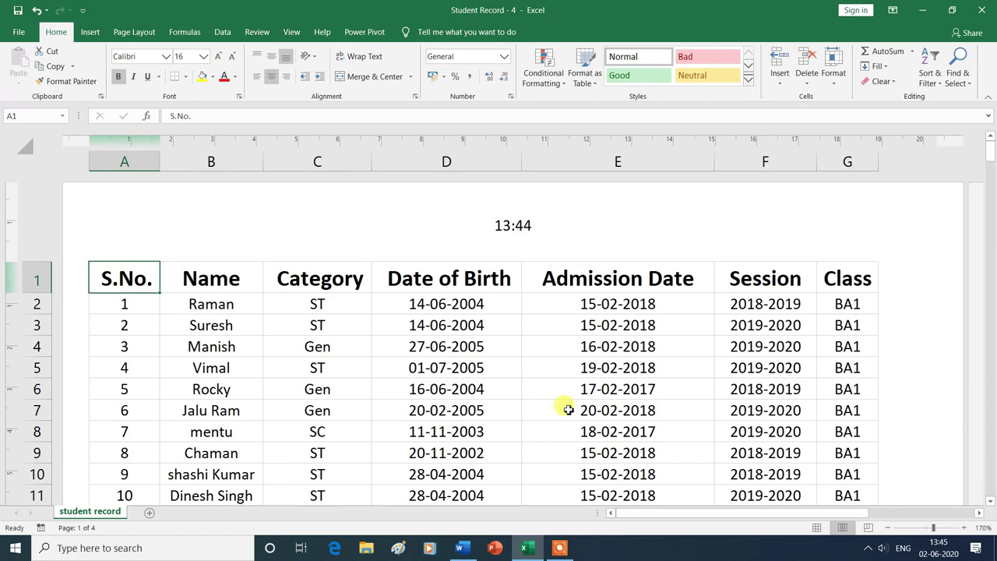
- Replace the time in the centre header with the workbook's full file path
click(497, 235)
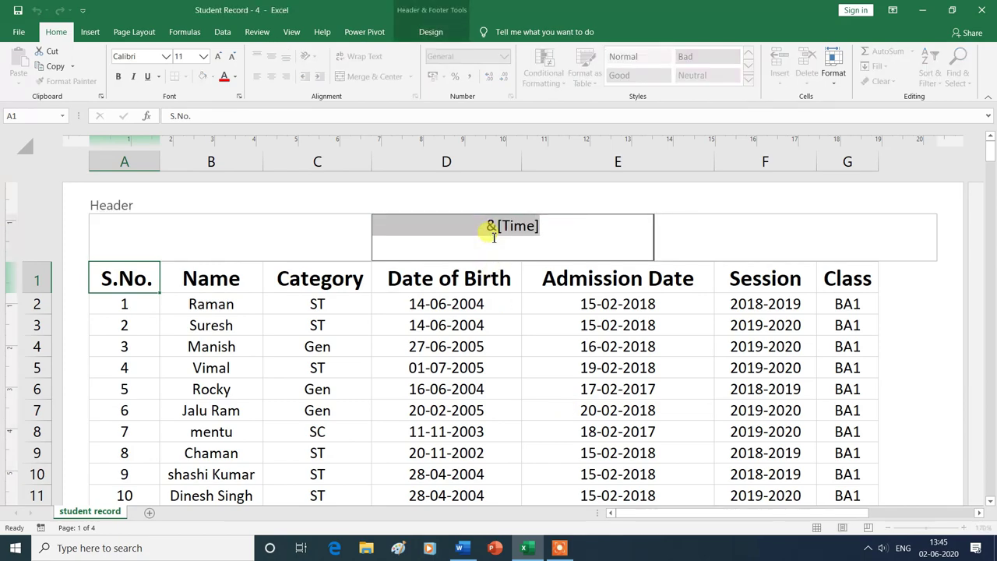
key(Delete)
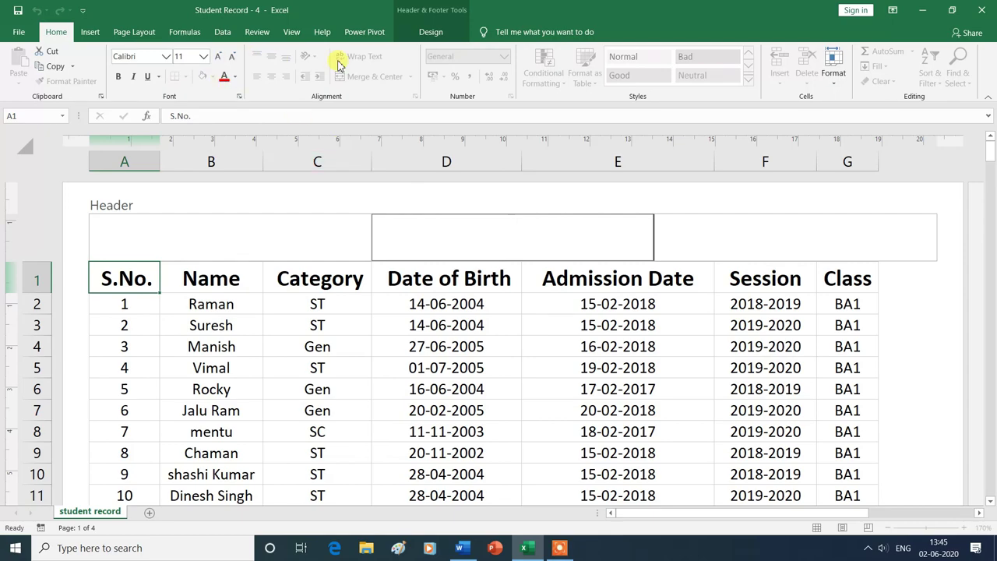
click(429, 35)
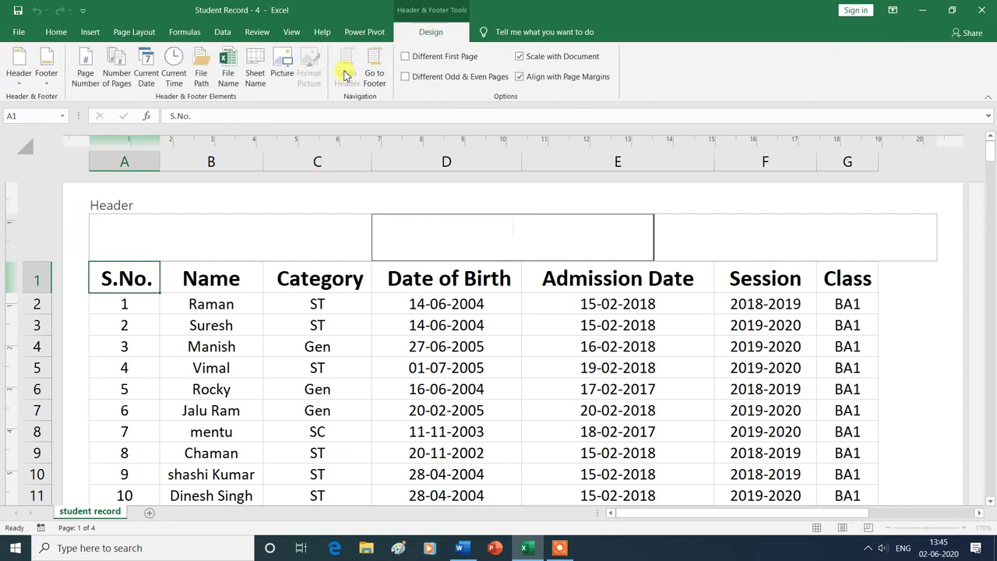
click(201, 64)
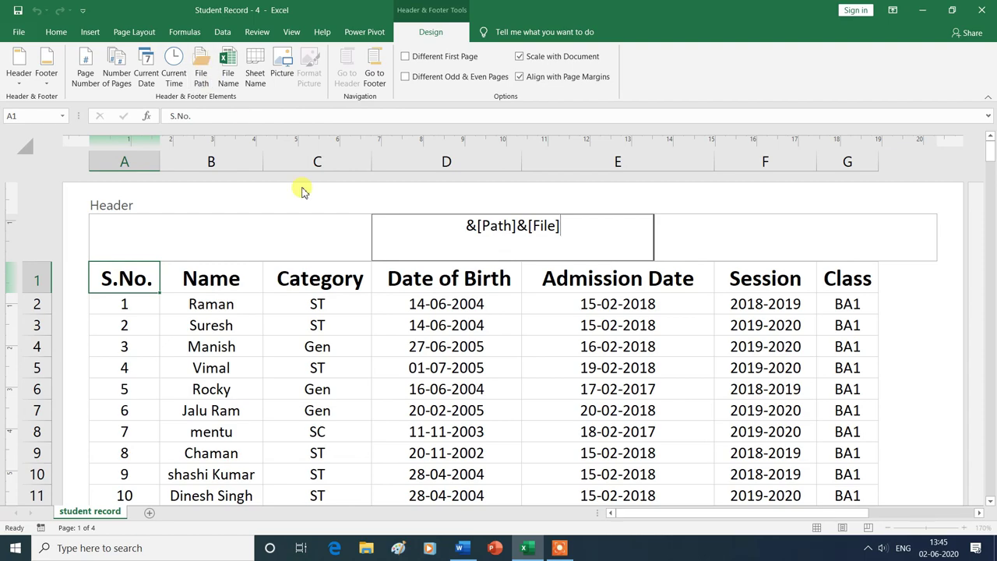
click(557, 308)
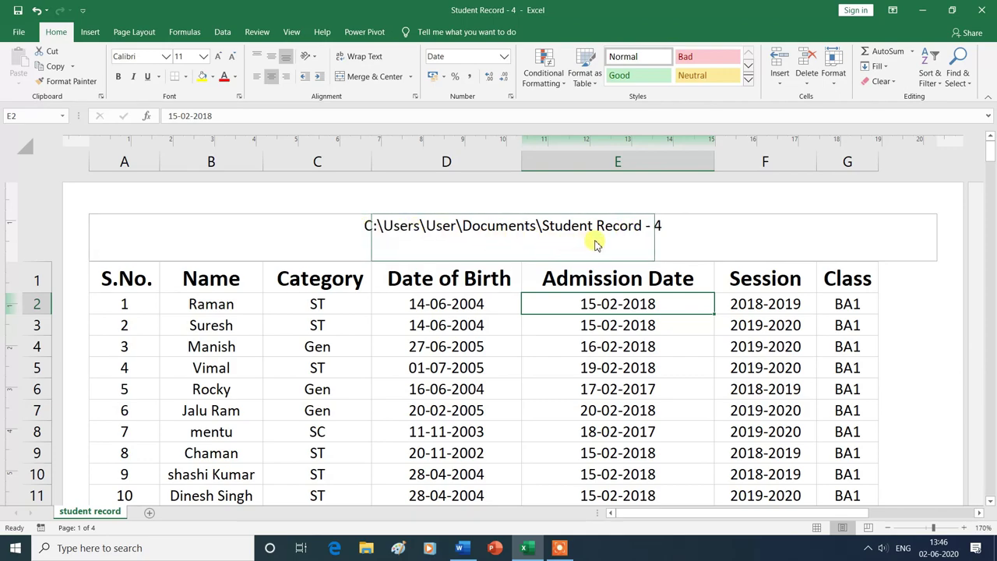
- Swap the centre header's file path for just the file name, Student Record - 4
click(523, 237)
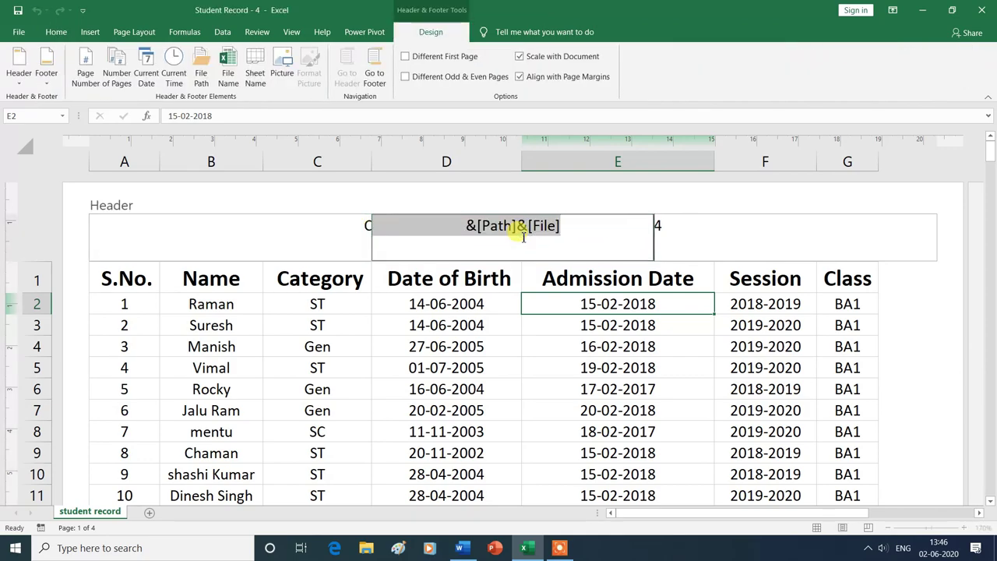
key(Delete)
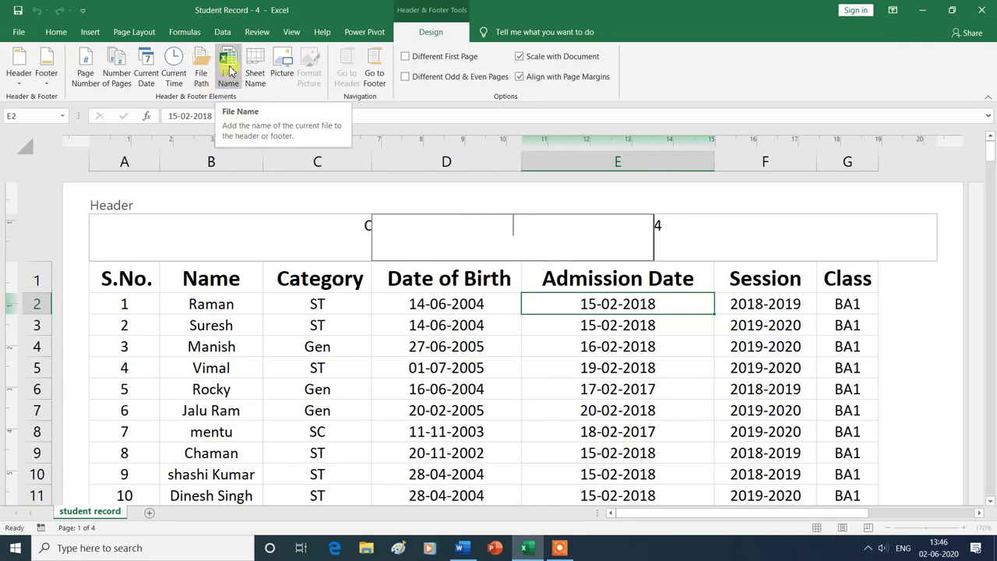
click(229, 70)
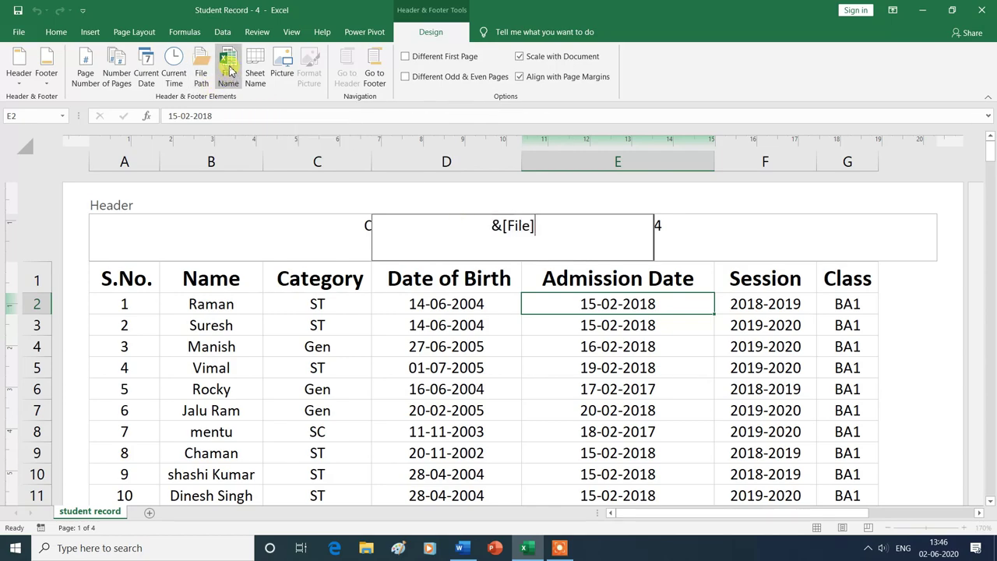
click(550, 333)
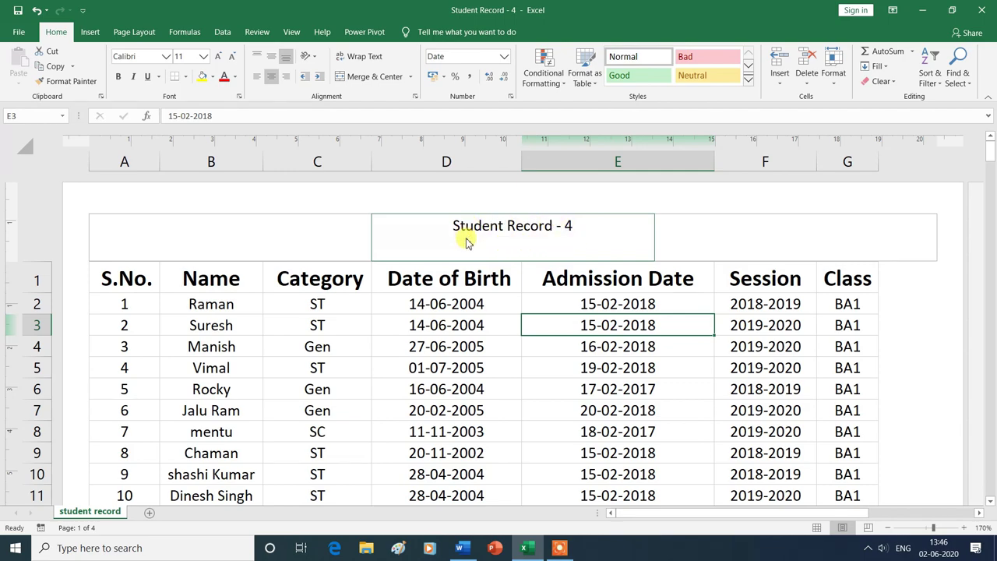
click(520, 229)
- Try the sheet name in the centre header, then delete it to leave the section empty
key(Delete)
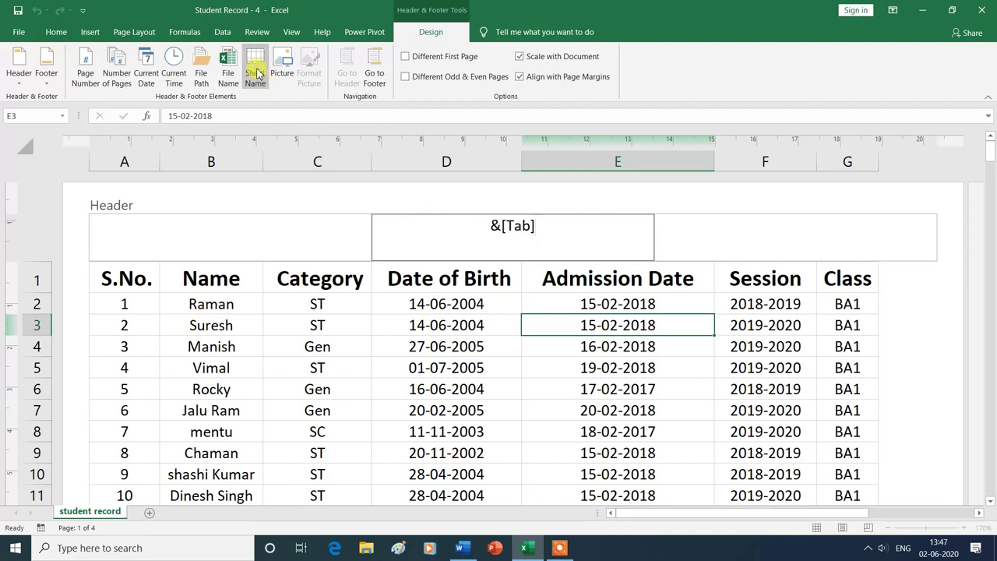
click(551, 346)
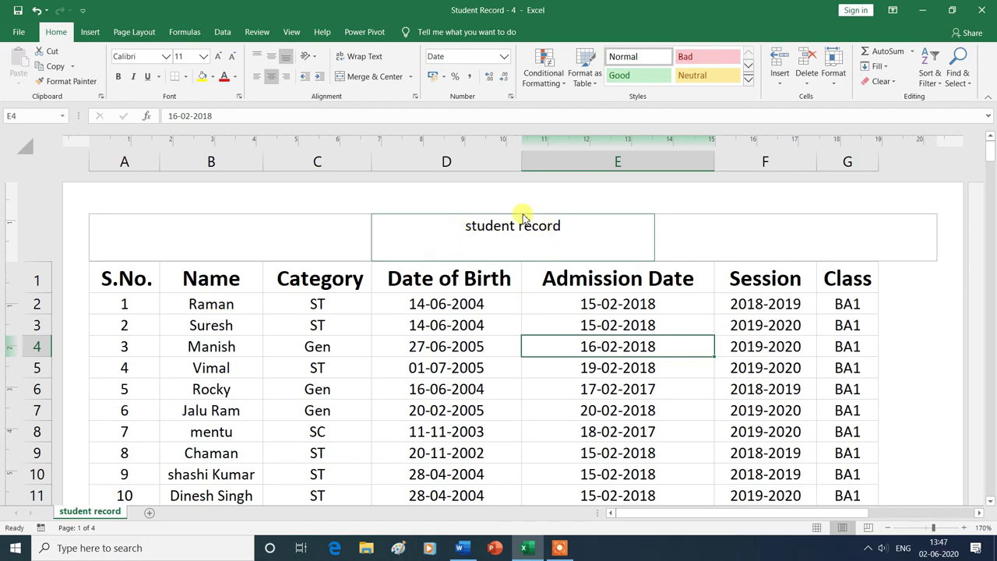
click(491, 240)
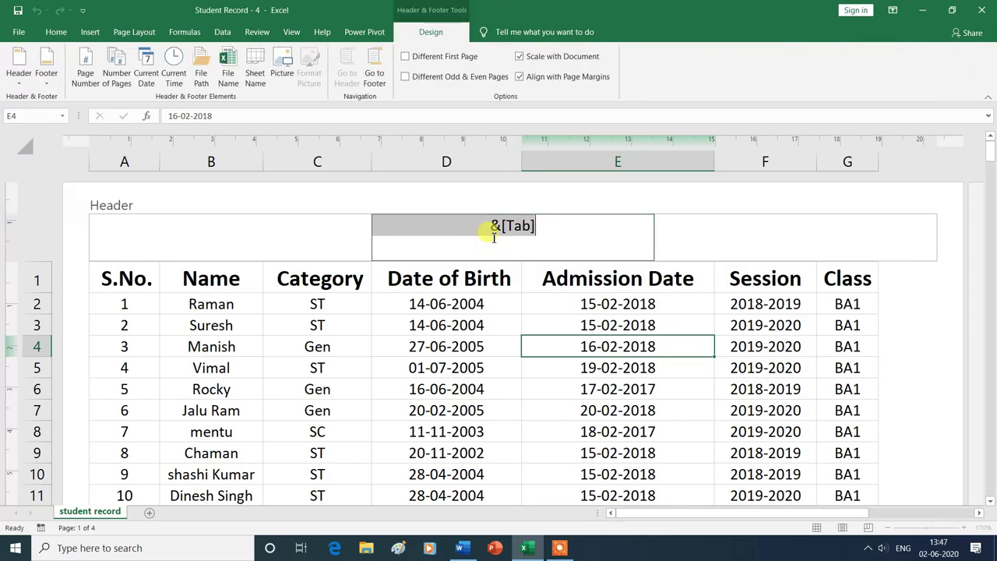
key(BackSpace)
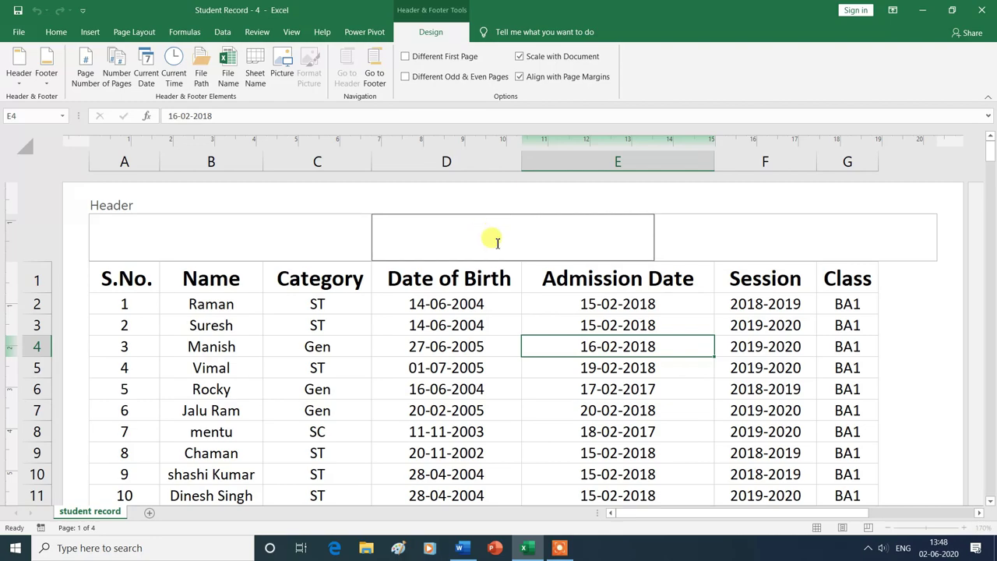
- Insert the rose picture images (27) from the Desktop into the centre header
click(283, 62)
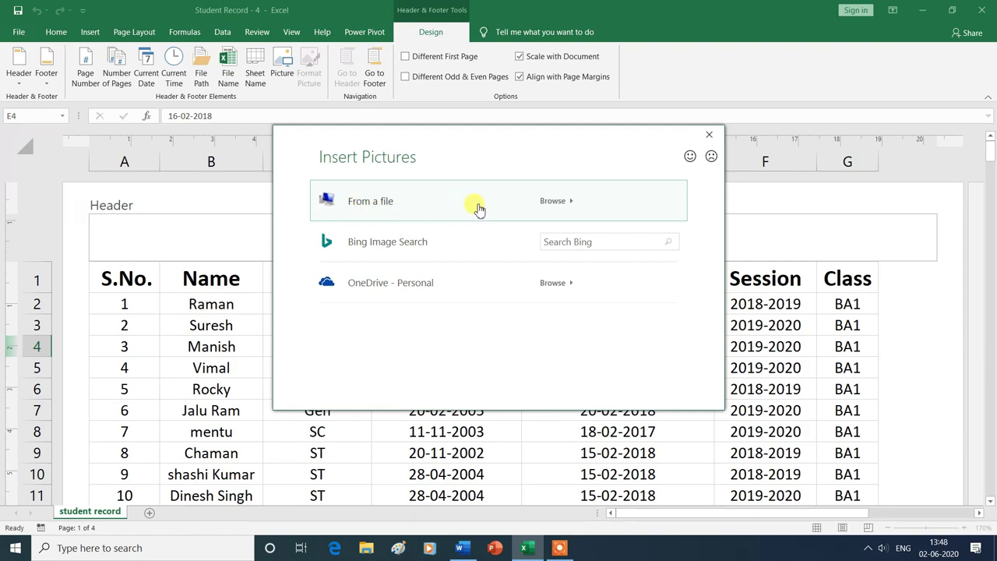
click(552, 201)
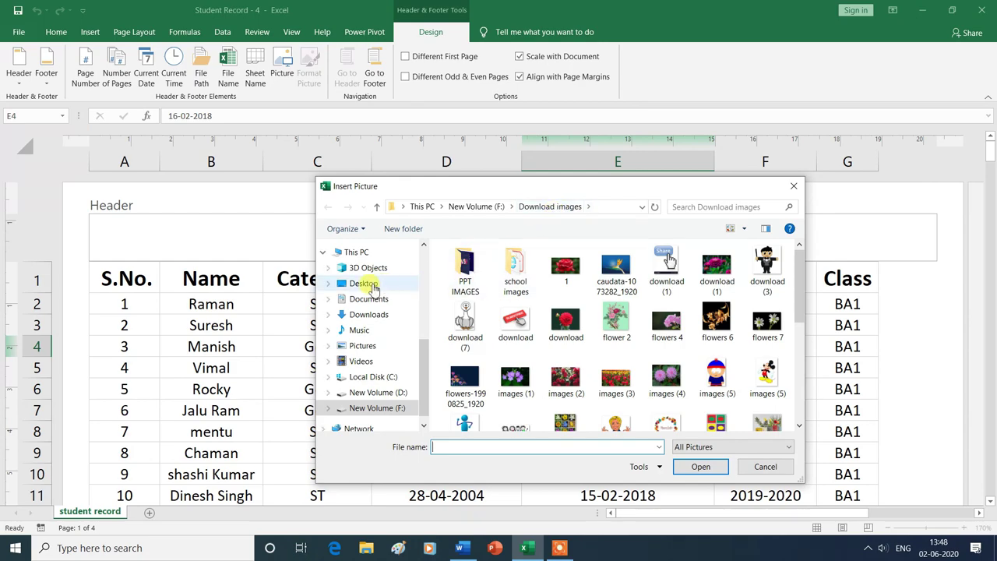
click(372, 288)
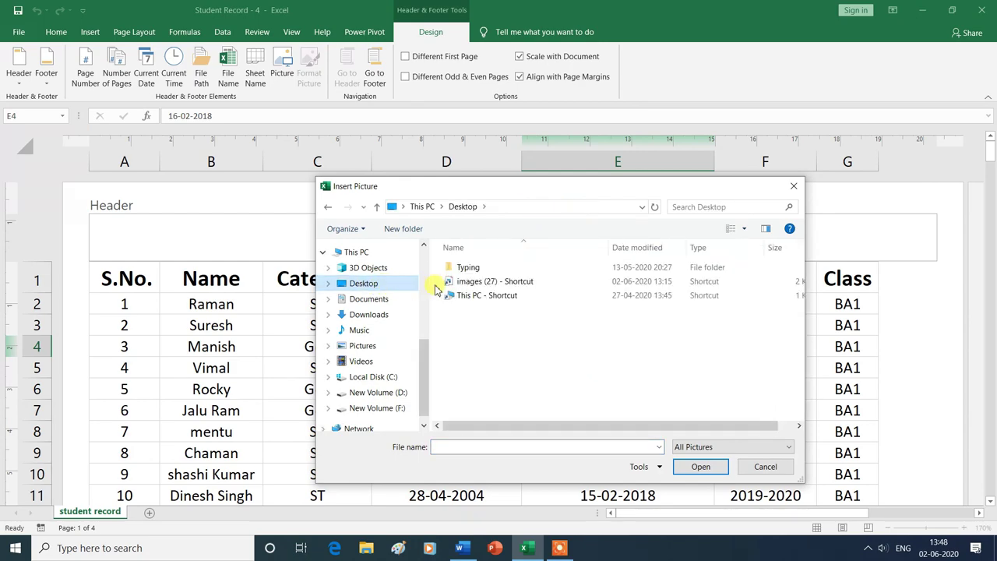
click(478, 282)
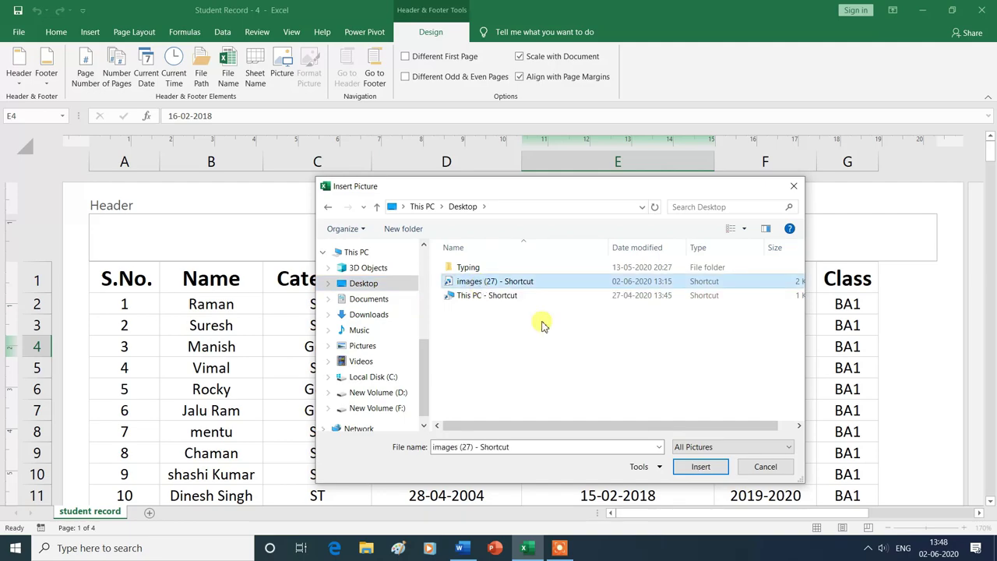
click(705, 469)
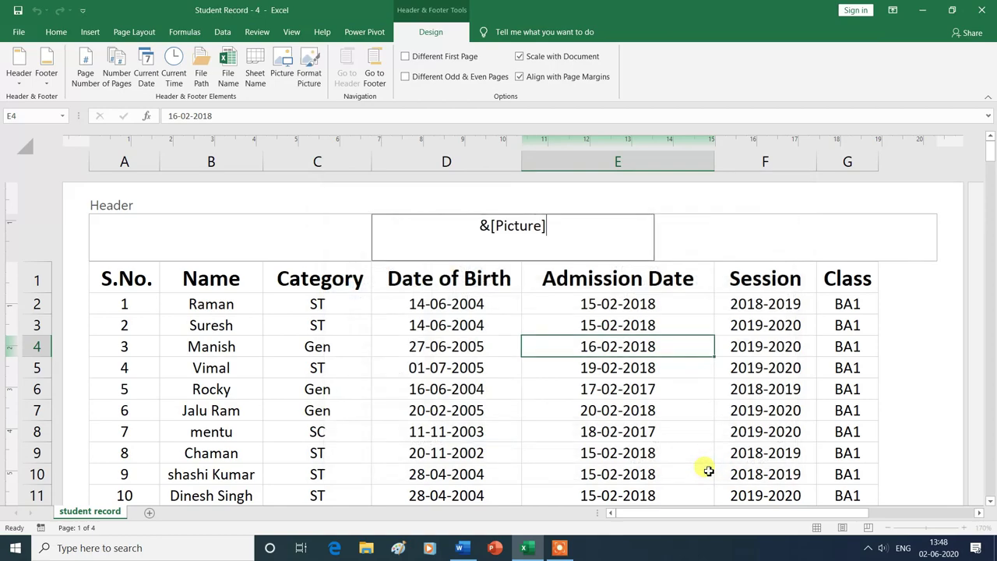
- Preview the oversized rose picture and reopen the header's centre section for editing
click(697, 434)
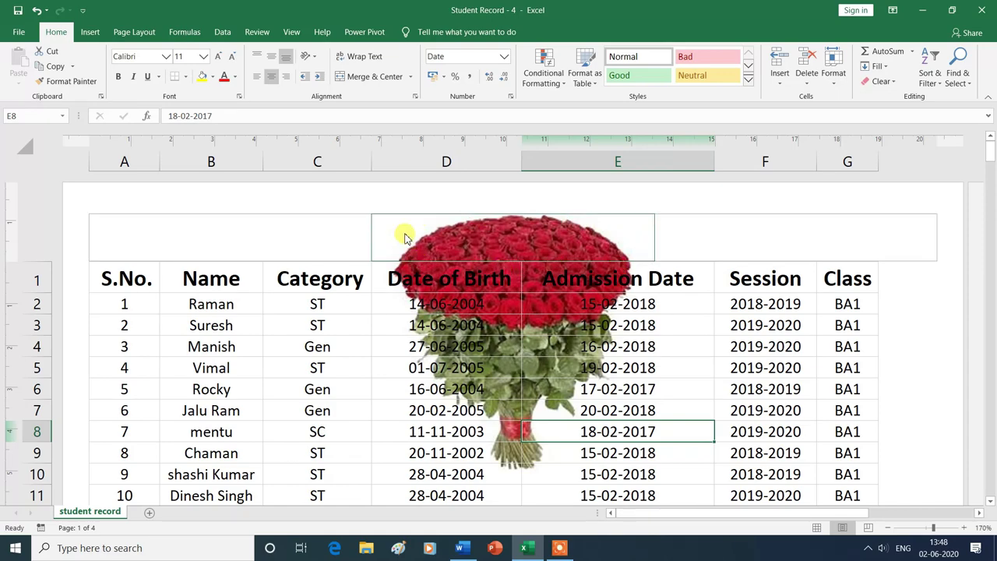
click(454, 243)
click(391, 225)
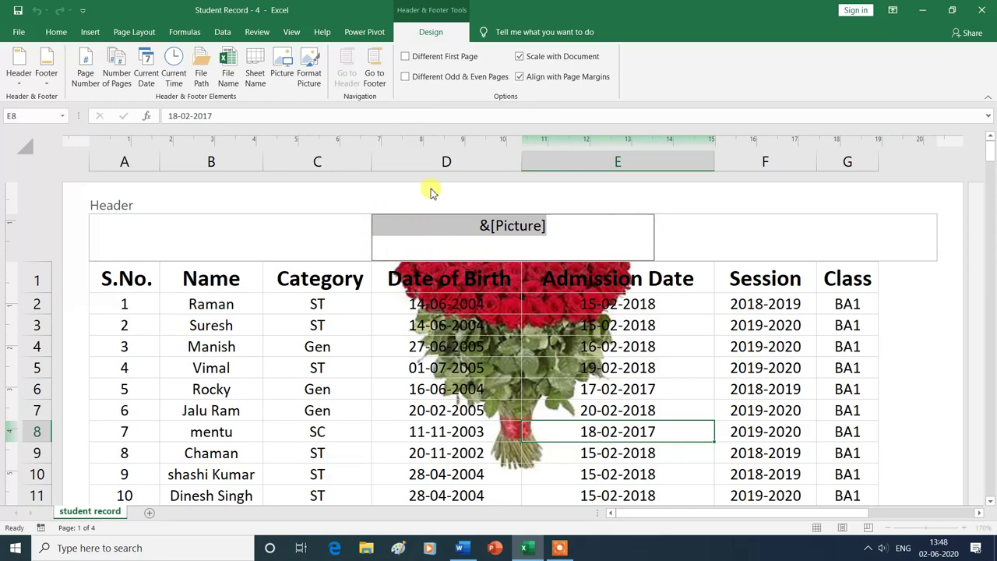
- Scale the header picture to 15 % with locked aspect ratio, about 0.92 × 0.87 cm
click(309, 74)
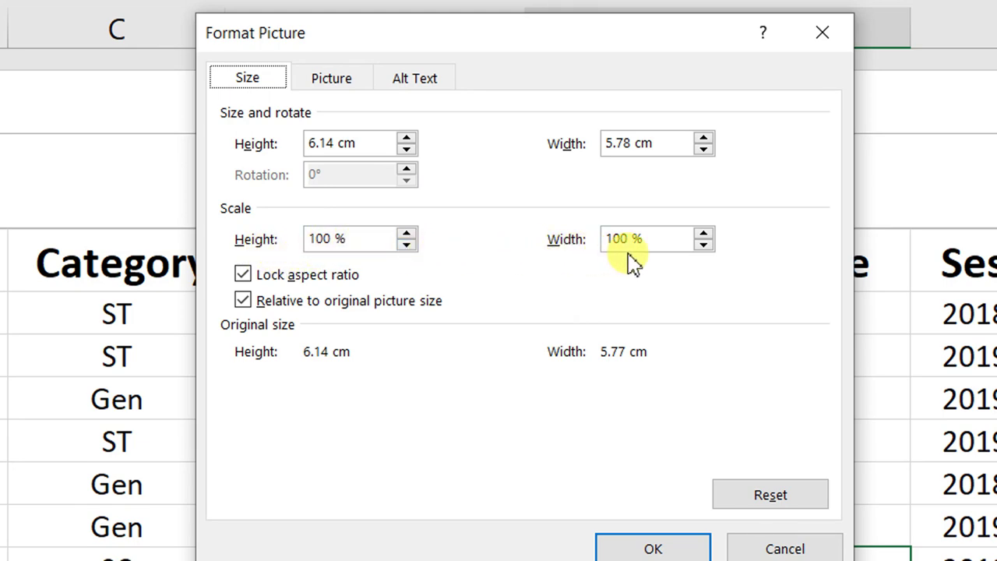
click(335, 241)
text(15)
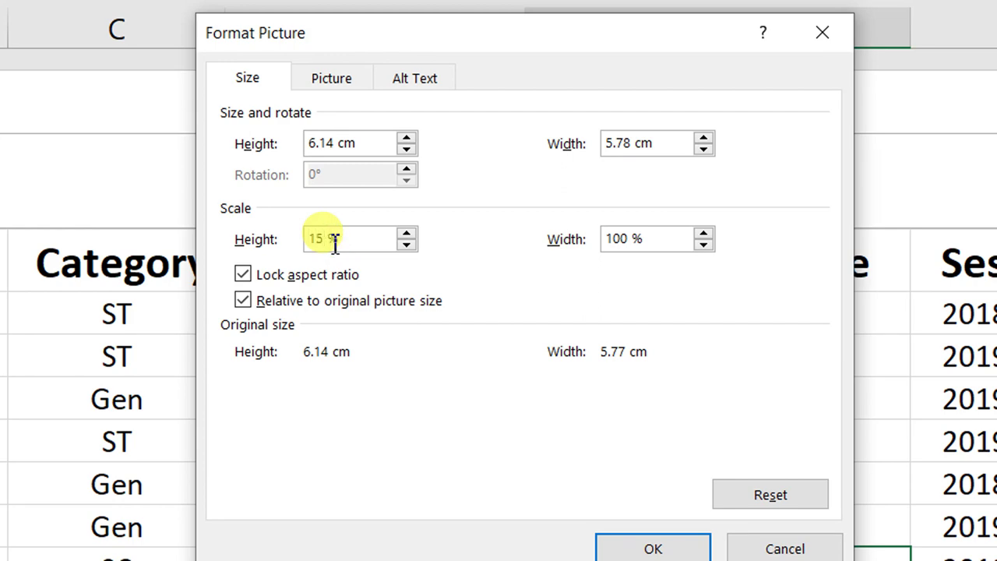
click(629, 239)
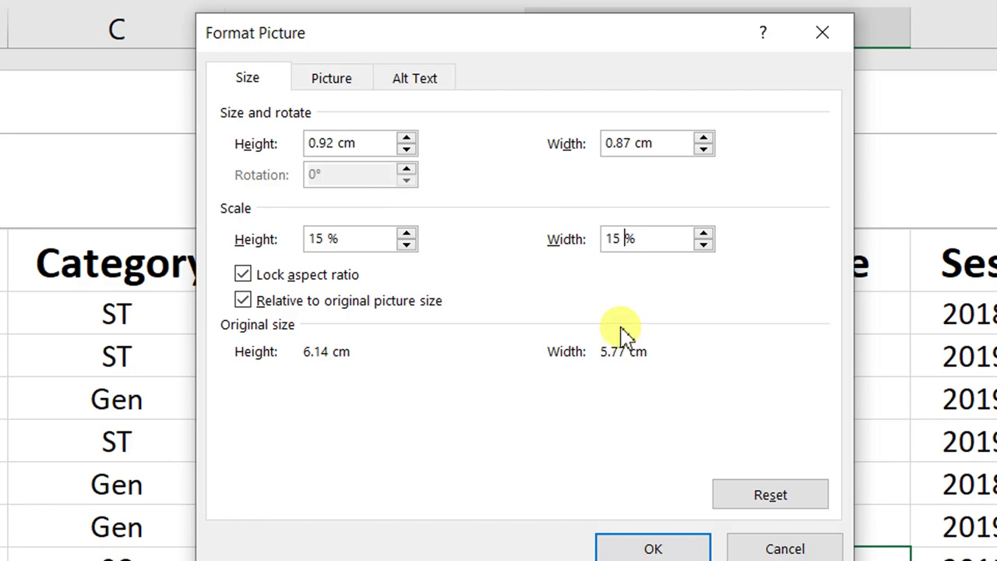
click(653, 548)
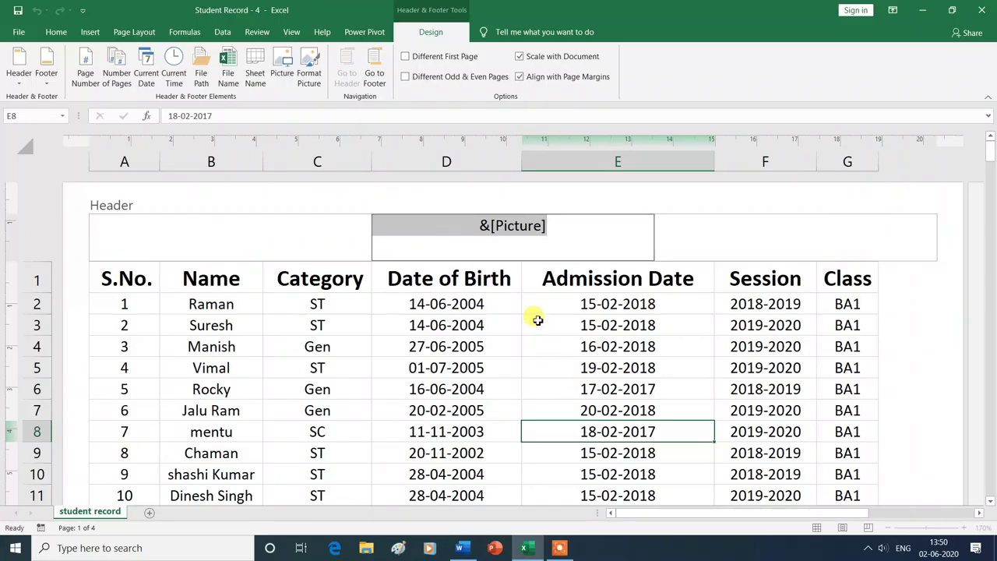
- Check the shrunken rose in the centre header on every page, then return to the header
click(556, 305)
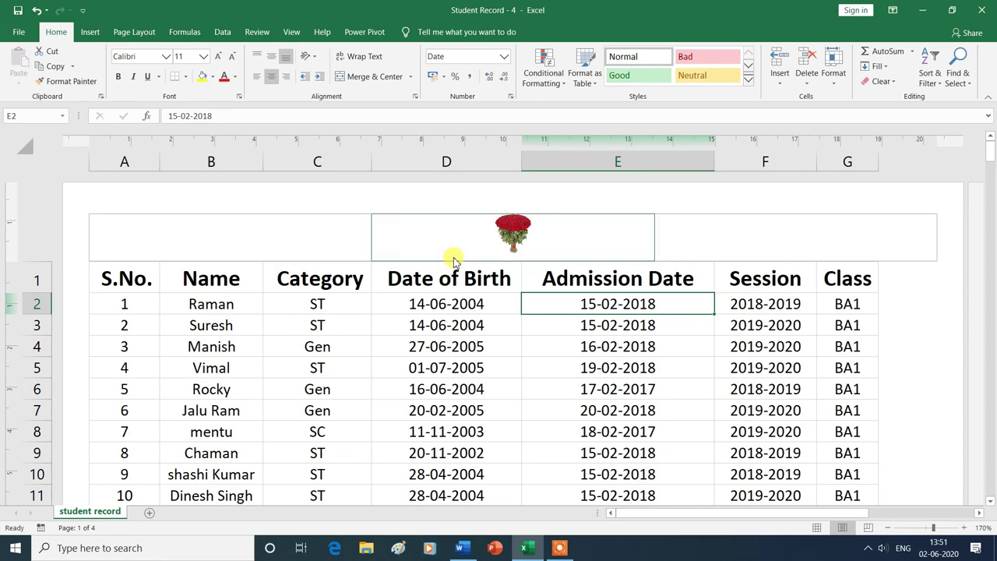
scroll(452, 261, down, 3)
scroll(451, 261, down, 3)
scroll(452, 260, down, 7)
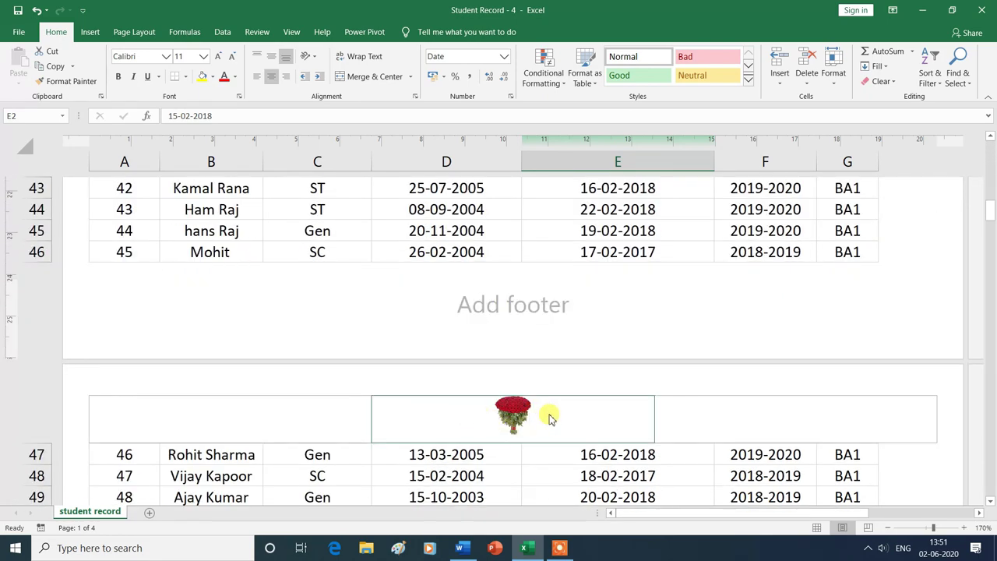
scroll(549, 419, down, 3)
scroll(549, 419, down, 3)
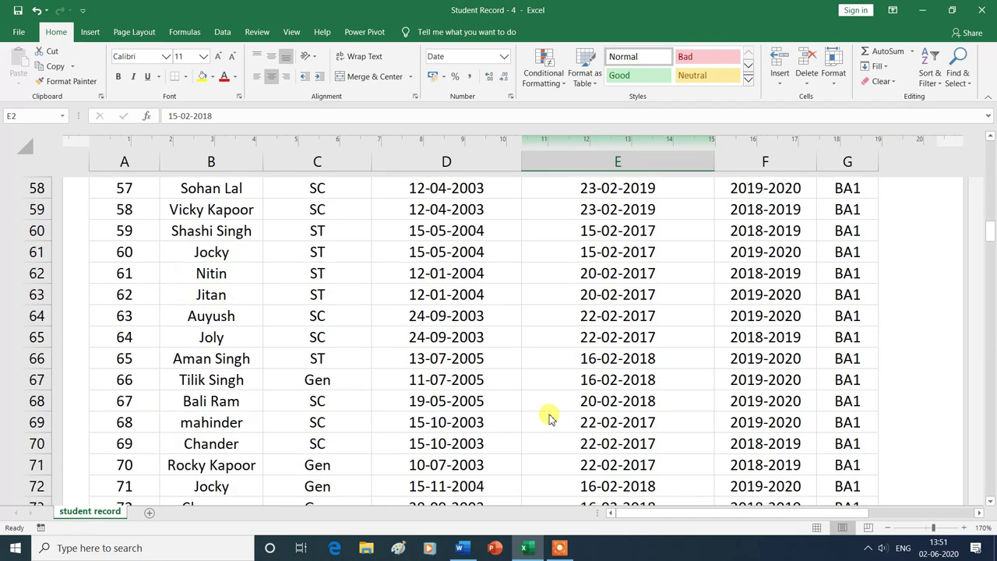
scroll(549, 419, down, 3)
scroll(549, 419, down, 3)
scroll(549, 419, down, 3)
scroll(545, 413, down, 3)
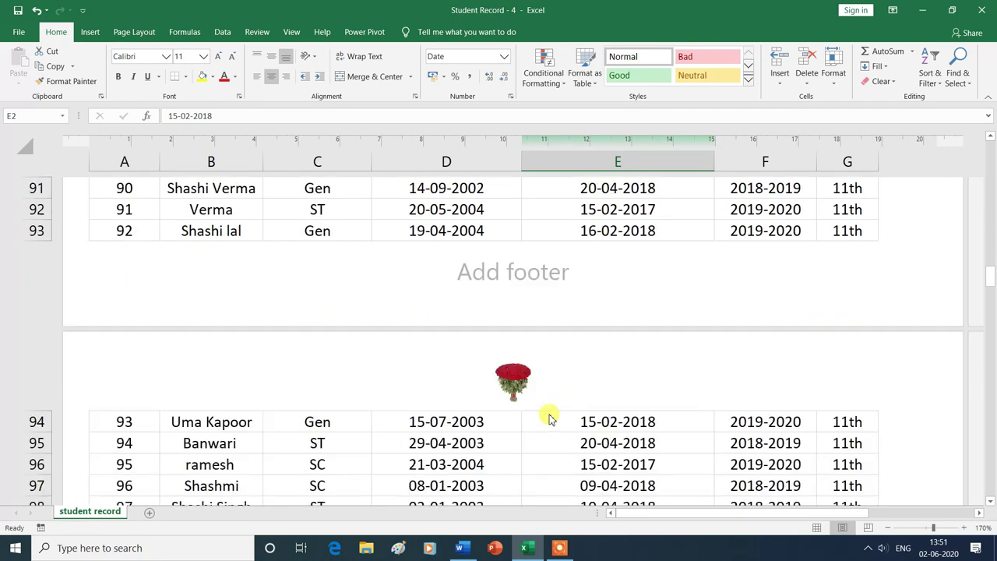
scroll(545, 416, down, 3)
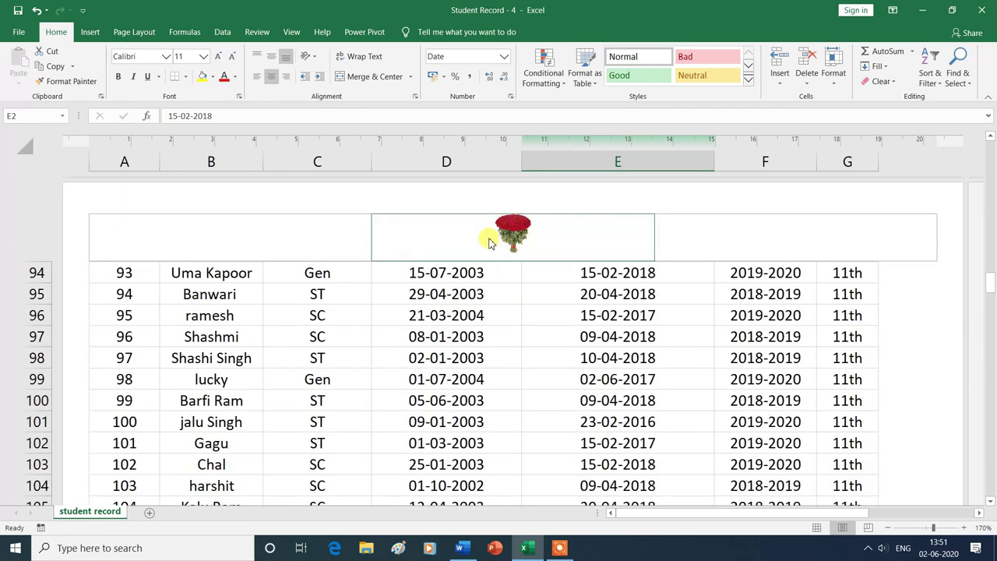
scroll(548, 337, down, 4)
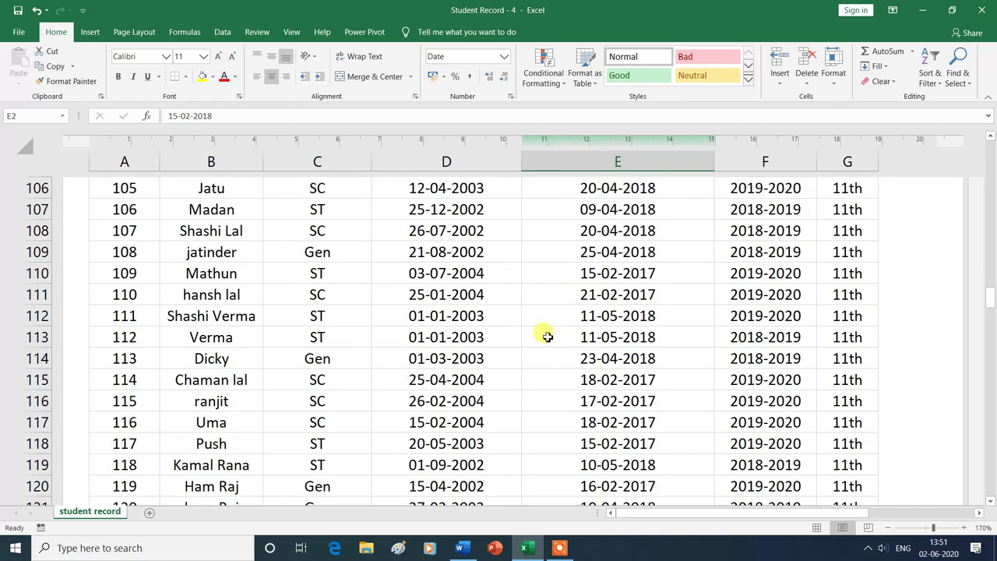
scroll(548, 337, down, 4)
scroll(547, 336, down, 4)
scroll(547, 336, down, 3)
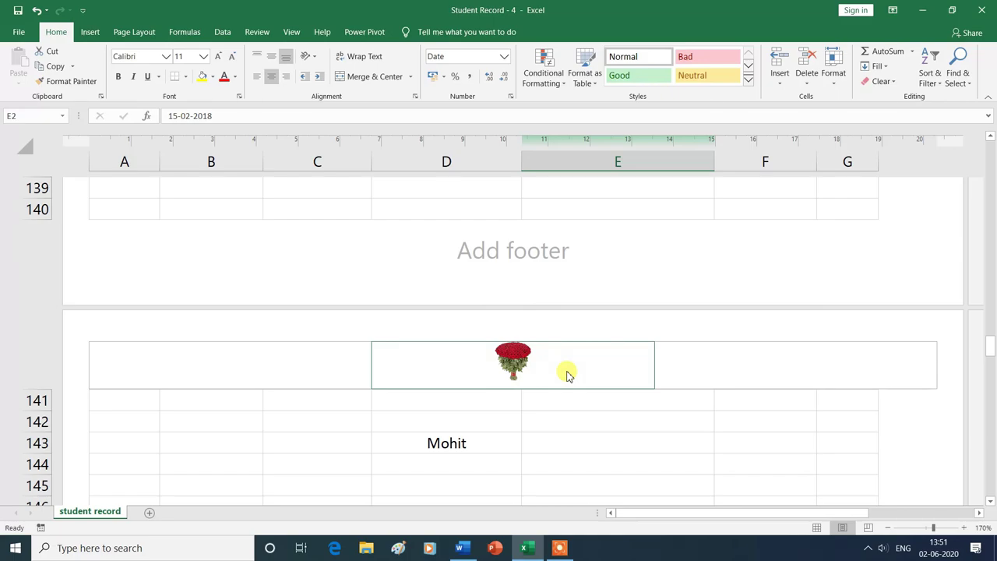
scroll(567, 373, up, 7)
scroll(566, 374, up, 7)
scroll(567, 374, up, 7)
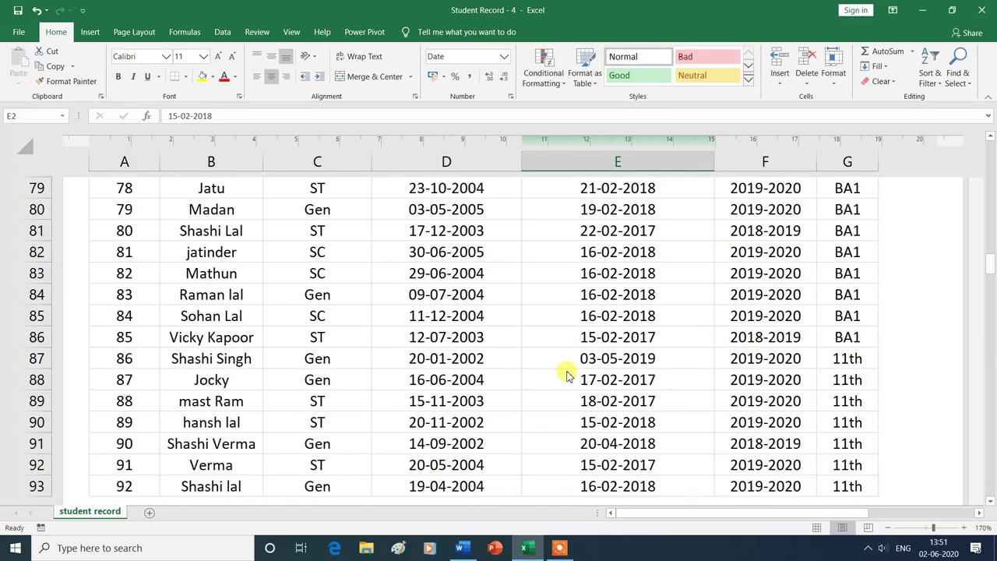
scroll(567, 374, up, 20)
click(795, 237)
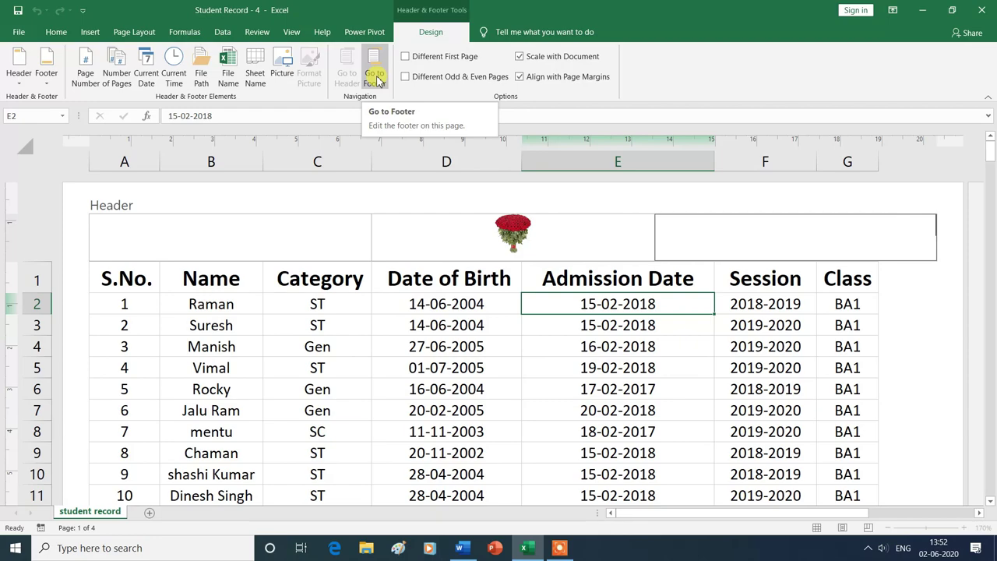
- Add the current date to the footer's left section and the current time to its right section
click(377, 80)
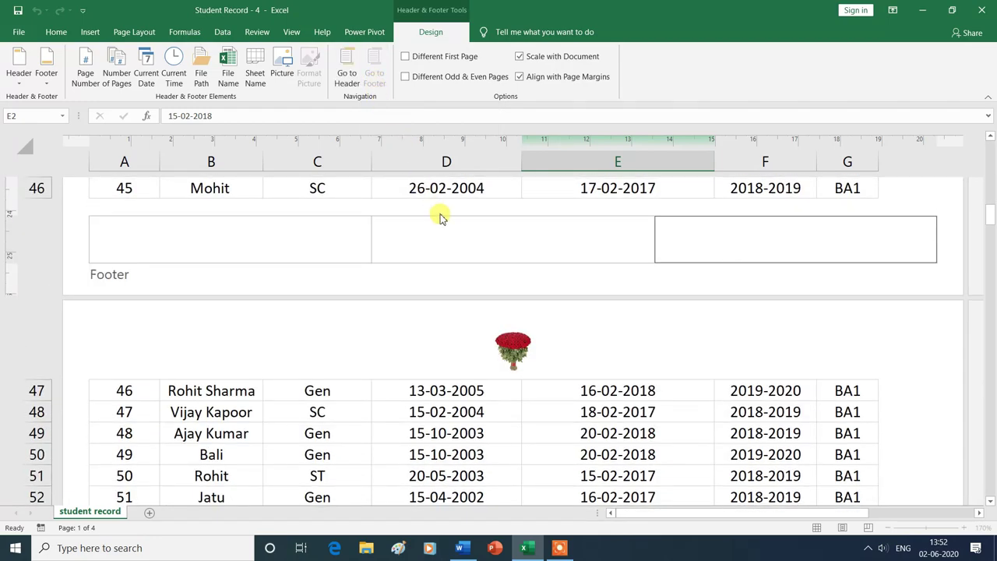
click(143, 257)
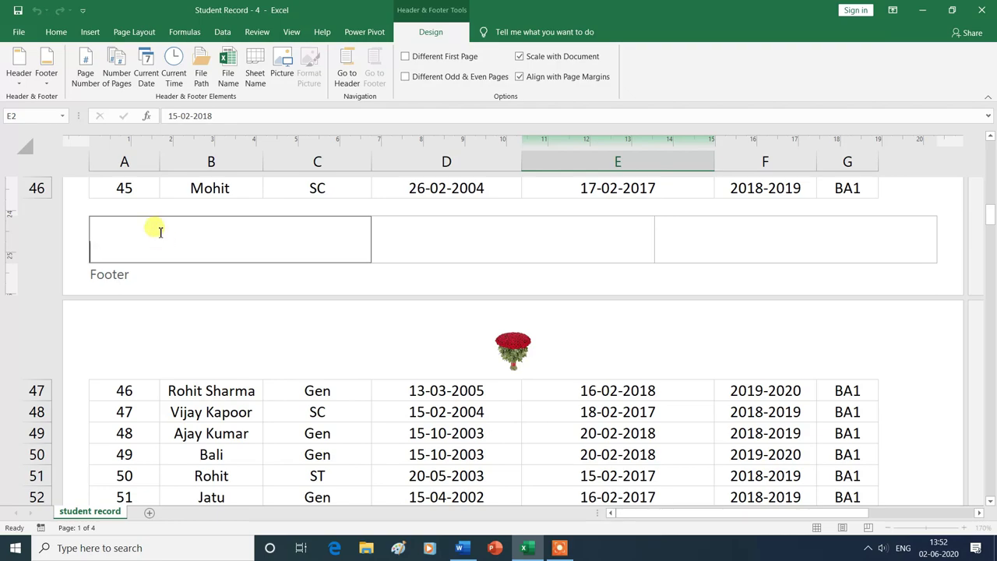
click(147, 68)
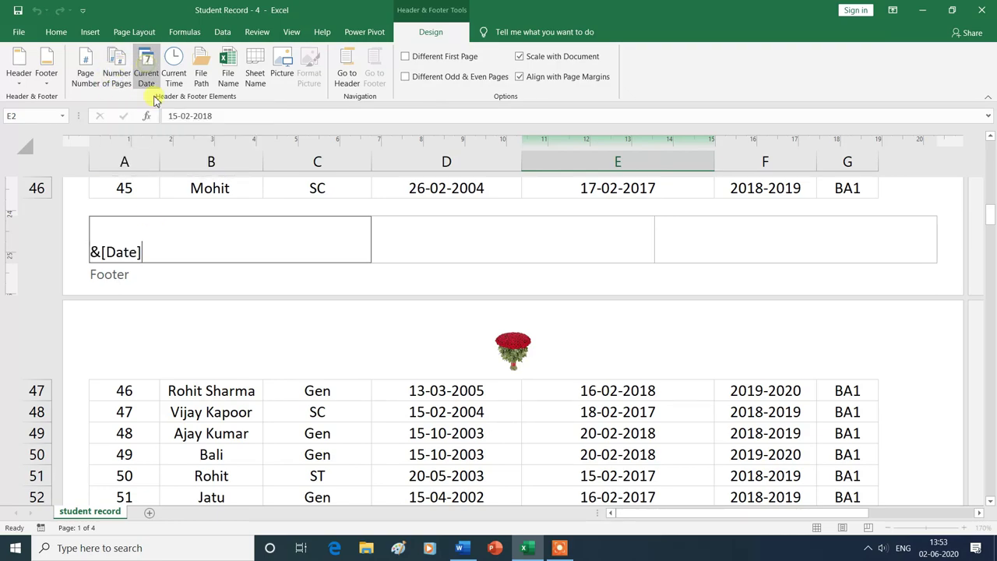
click(129, 267)
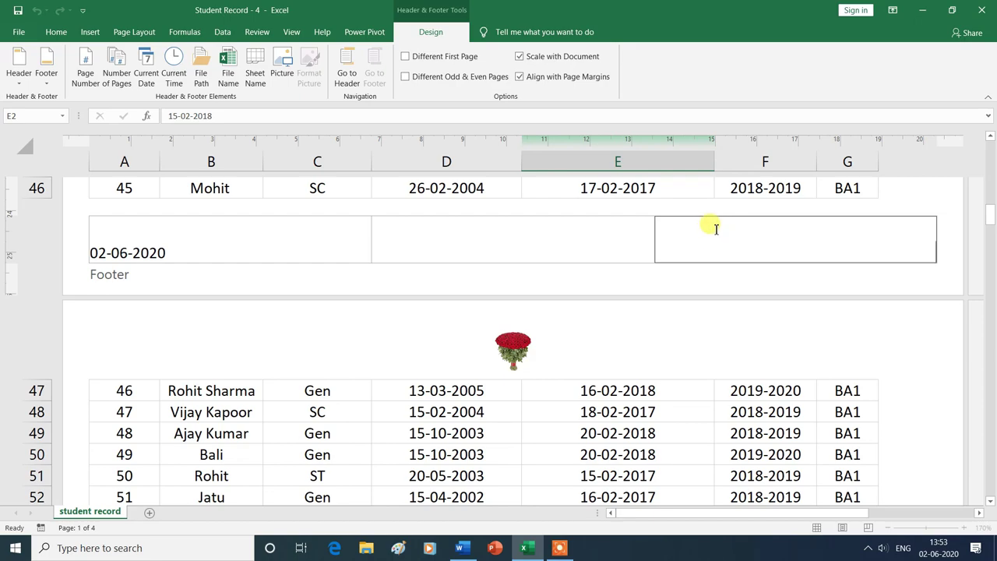
click(716, 228)
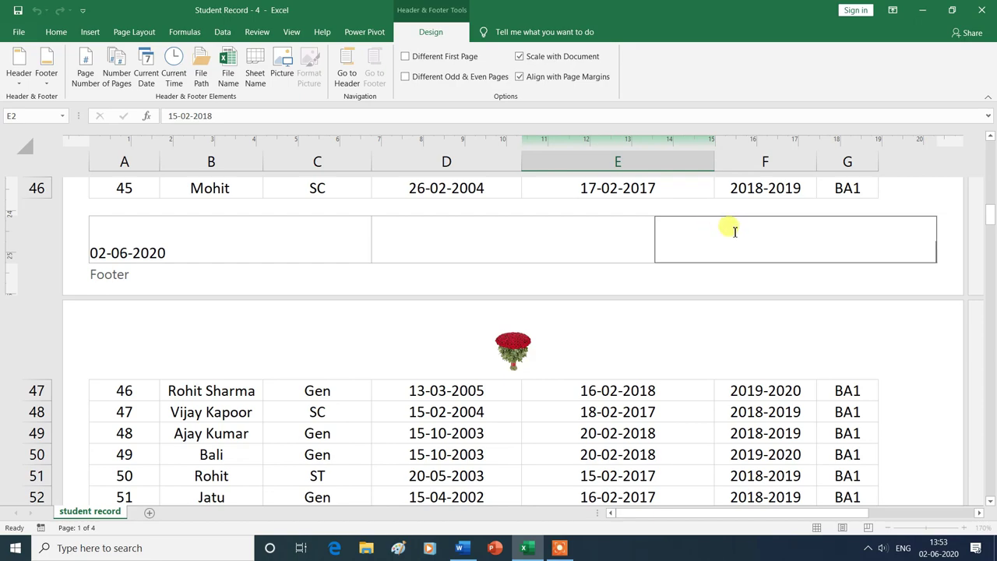
click(174, 70)
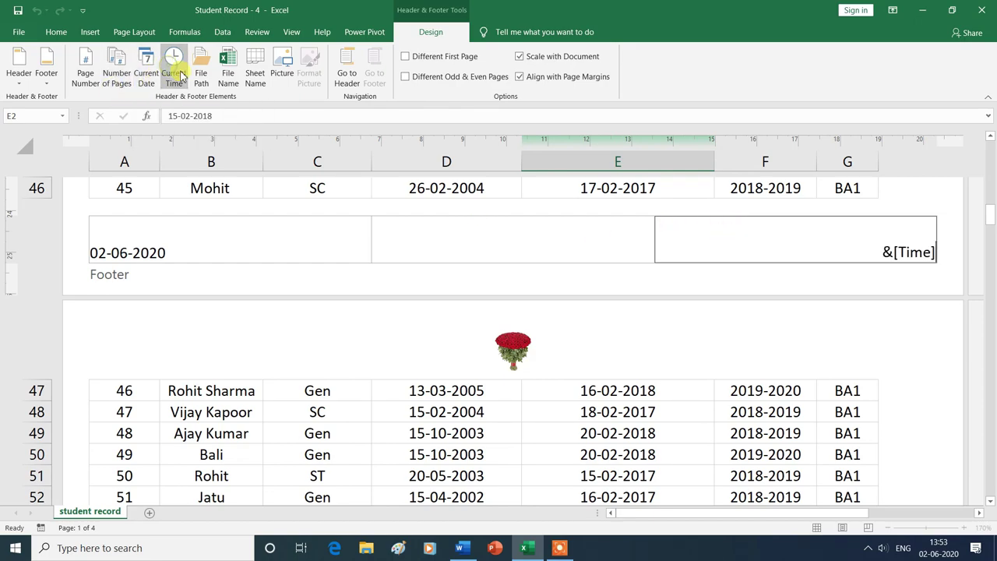
click(567, 247)
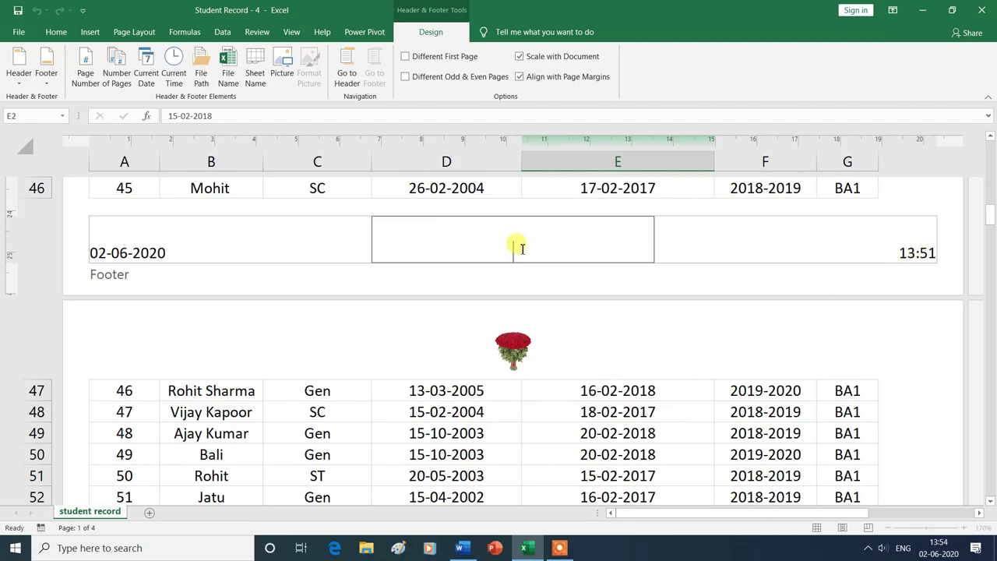
- Insert the page number into the centre footer and hide the white space between pages
click(85, 62)
click(592, 276)
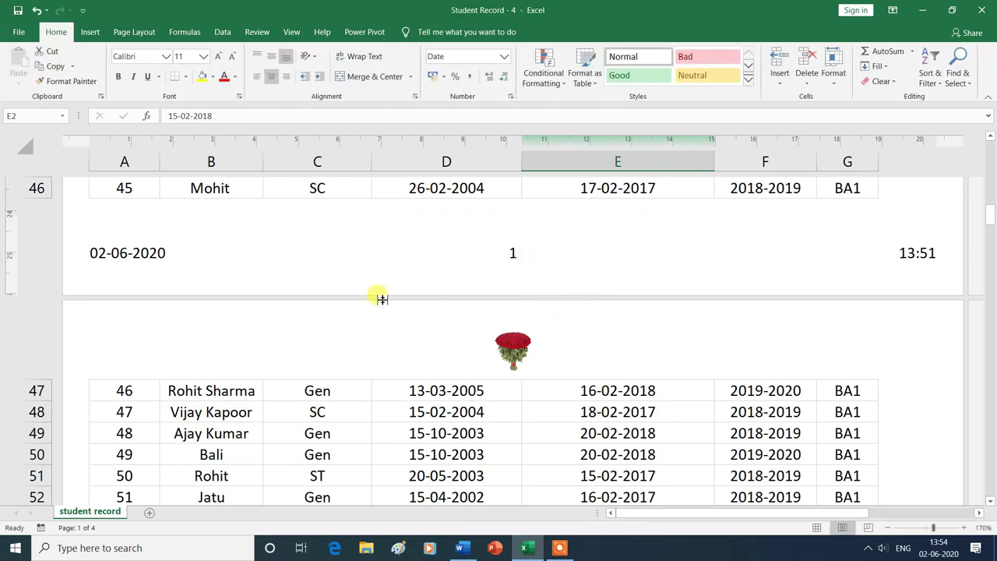
double_click(569, 296)
- Scroll through the pages to check the footers, then return to the top of the sheet
scroll(568, 295, down, 3)
scroll(569, 295, down, 2)
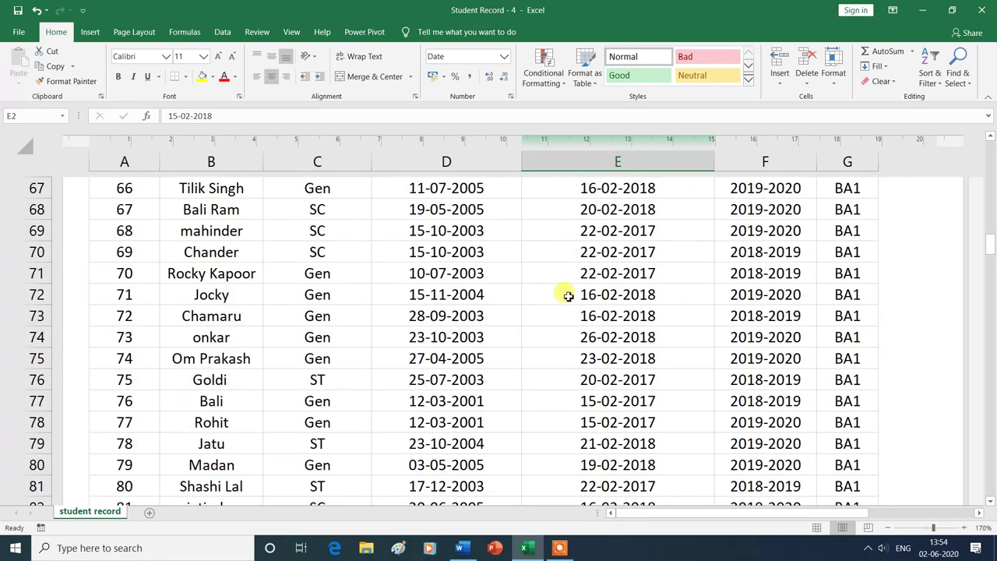
scroll(569, 296, down, 3)
scroll(569, 296, down, 3)
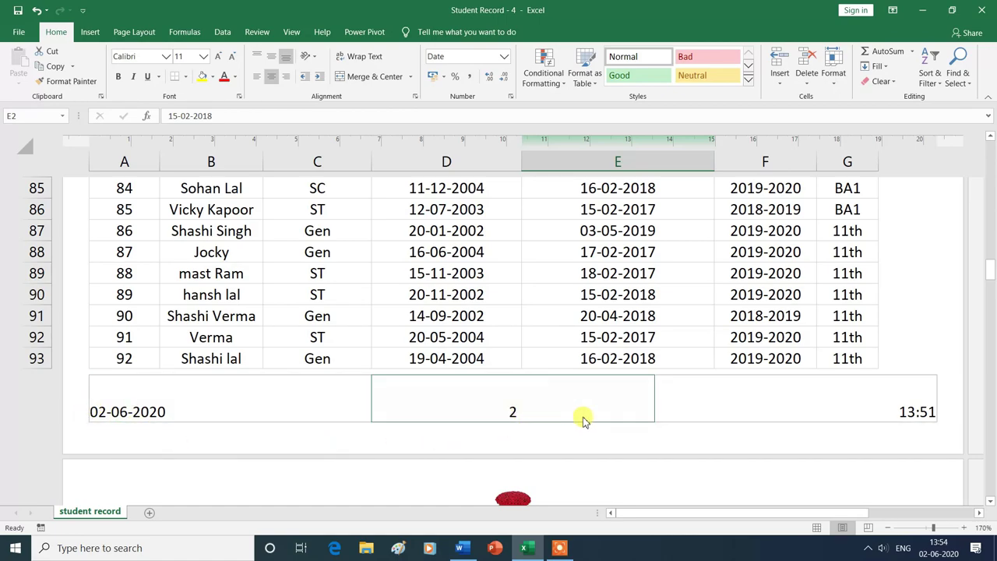
scroll(591, 434, down, 1)
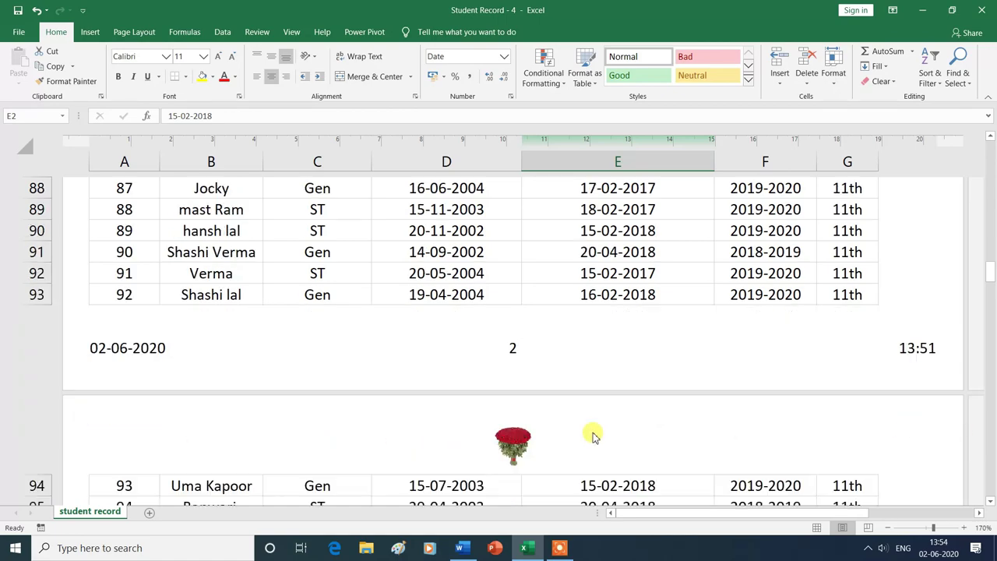
scroll(592, 424, down, 3)
scroll(311, 397, down, 14)
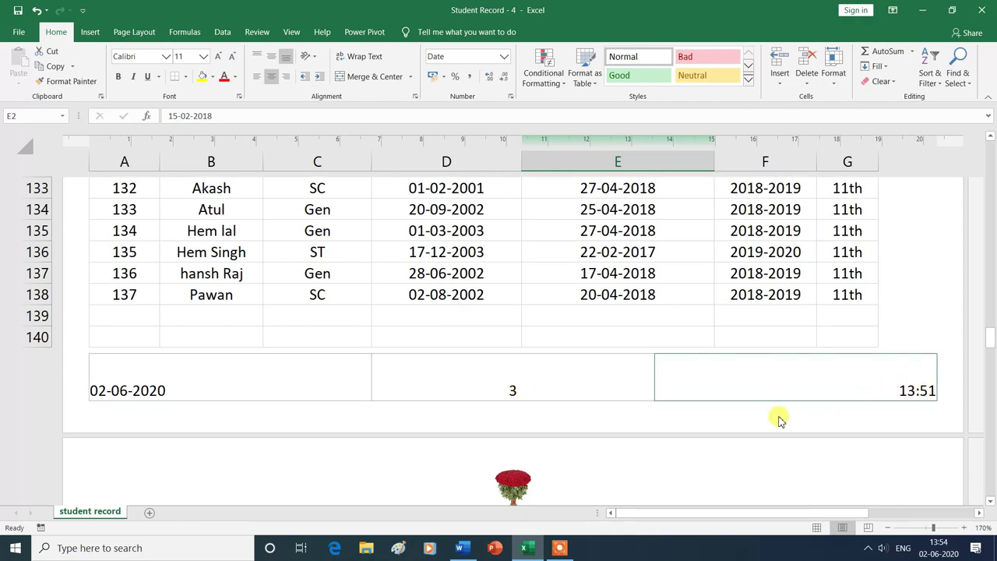
scroll(608, 463, down, 2)
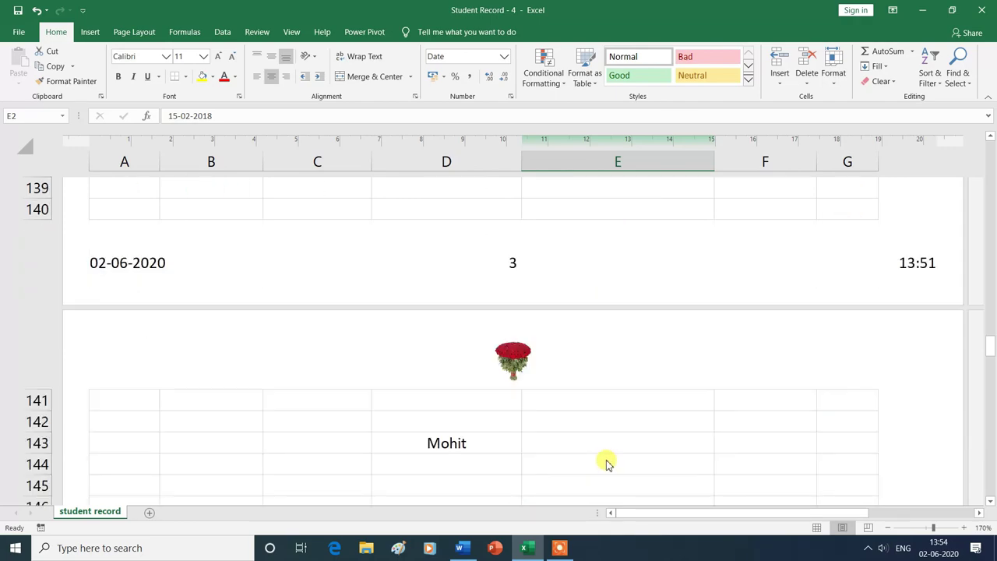
scroll(608, 463, down, 5)
scroll(608, 463, down, 4)
scroll(608, 464, down, 3)
scroll(608, 463, down, 3)
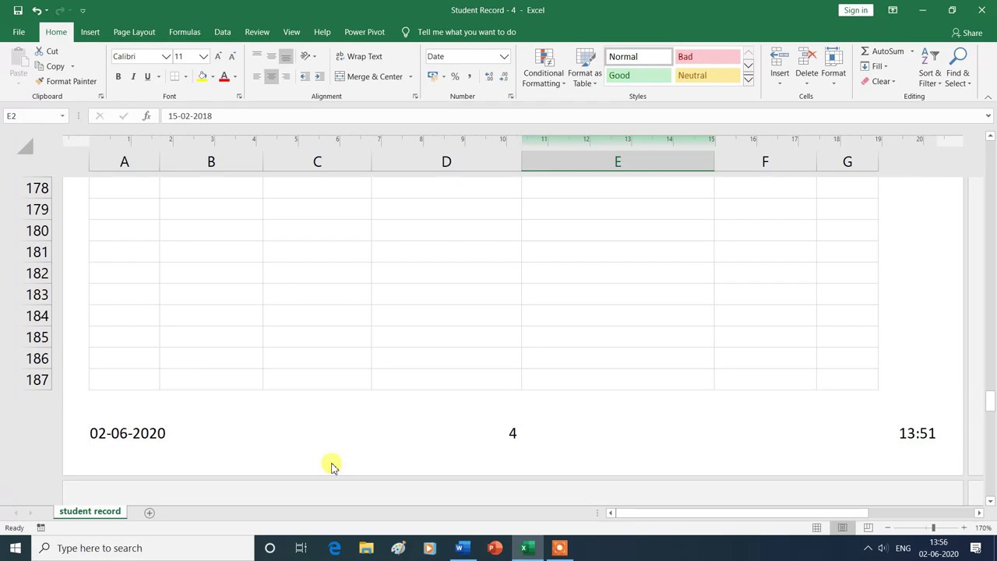
key(ctrl+Home)
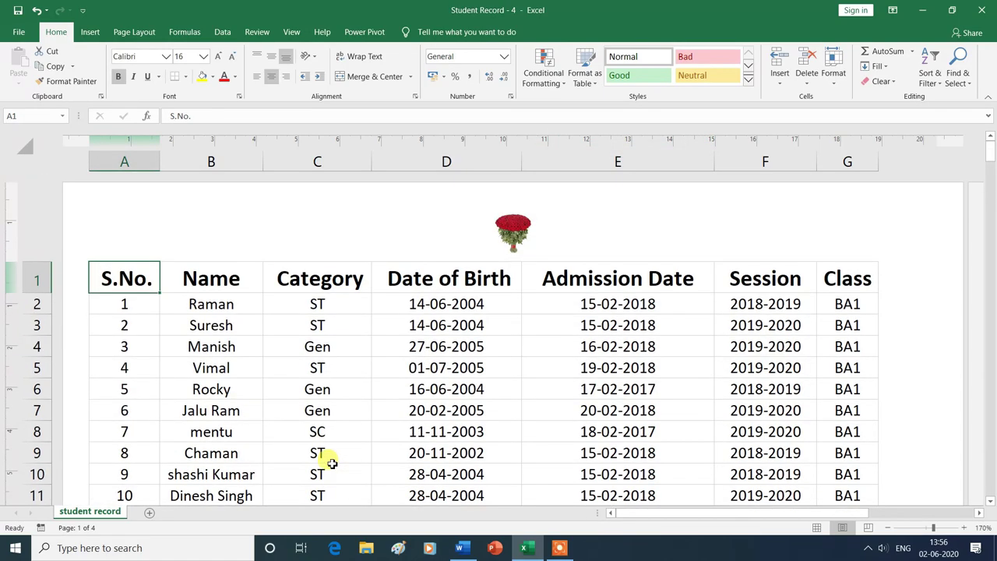
- Turn on Different First Page and enter 'ysgyan tech' in the first page's left header
click(160, 239)
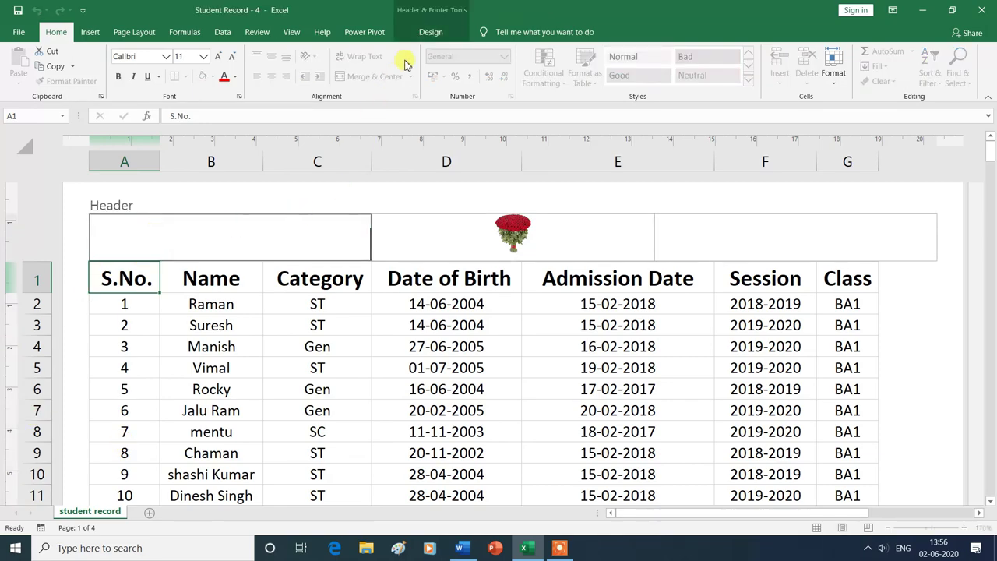
click(430, 33)
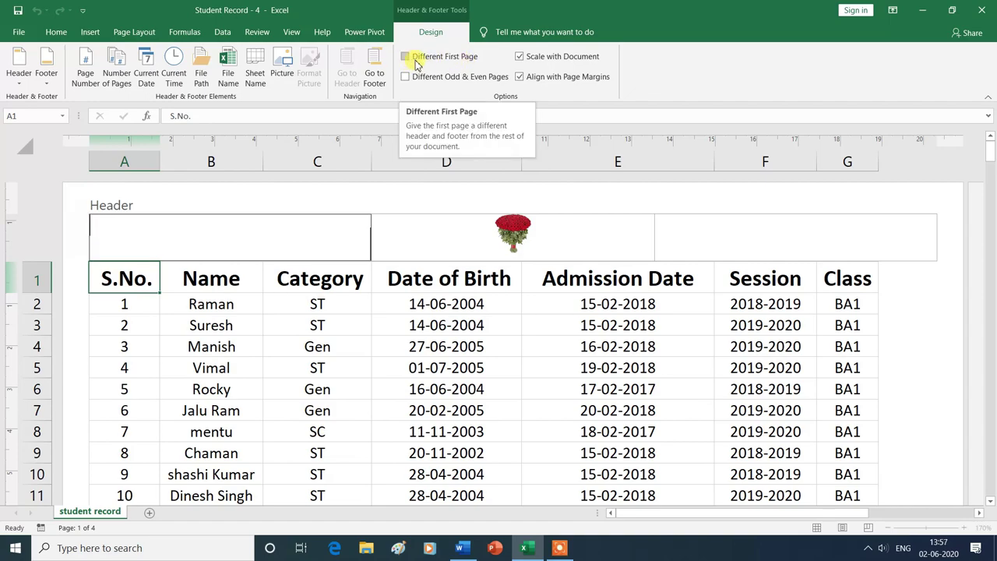
click(406, 58)
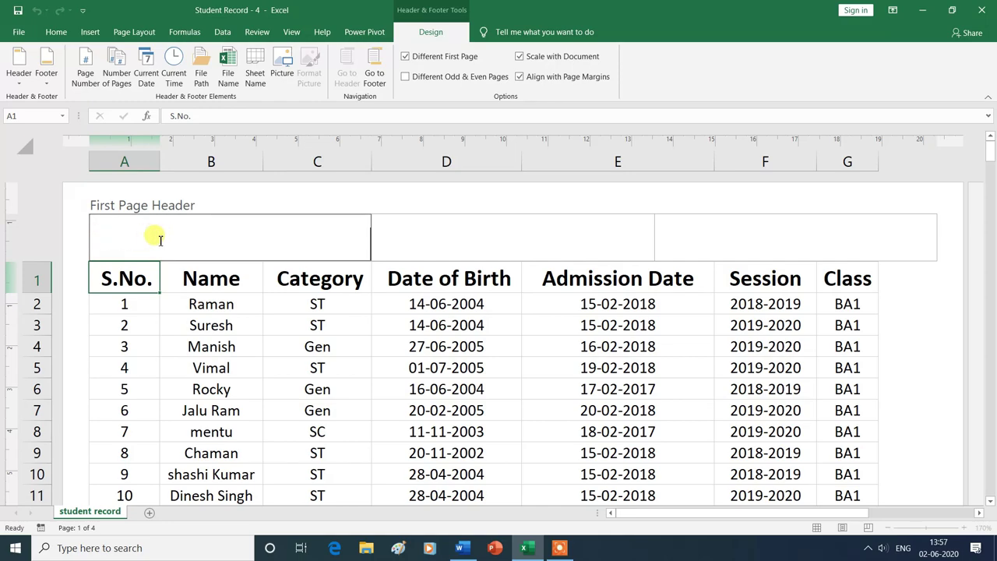
text(ysgyan tech)
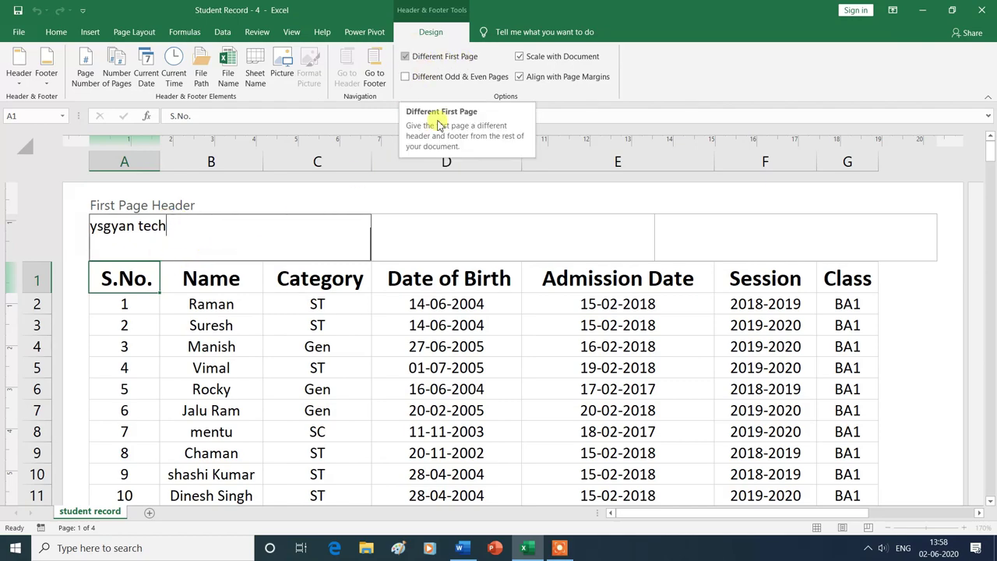
click(443, 236)
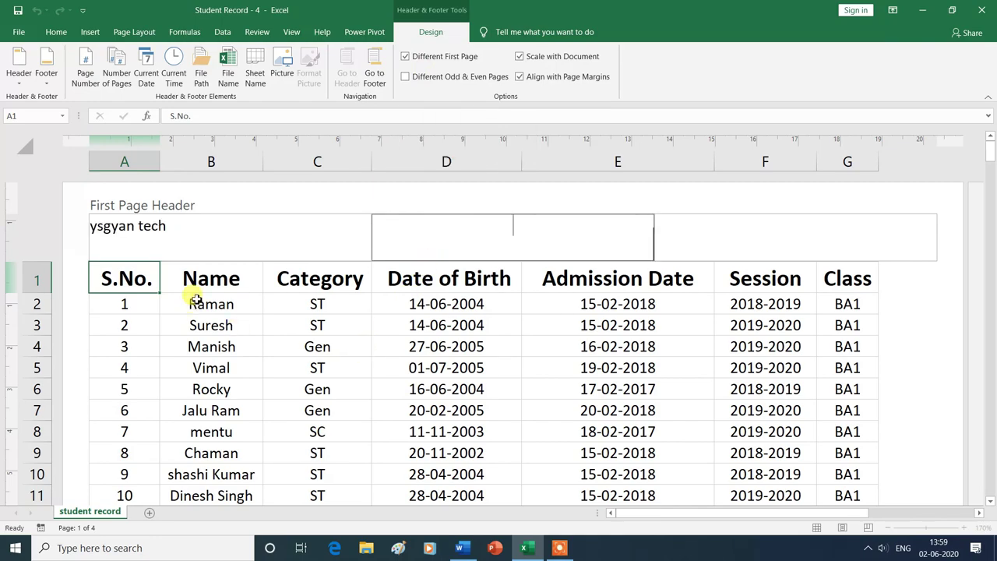
click(268, 348)
scroll(269, 348, down, 3)
scroll(269, 348, down, 3)
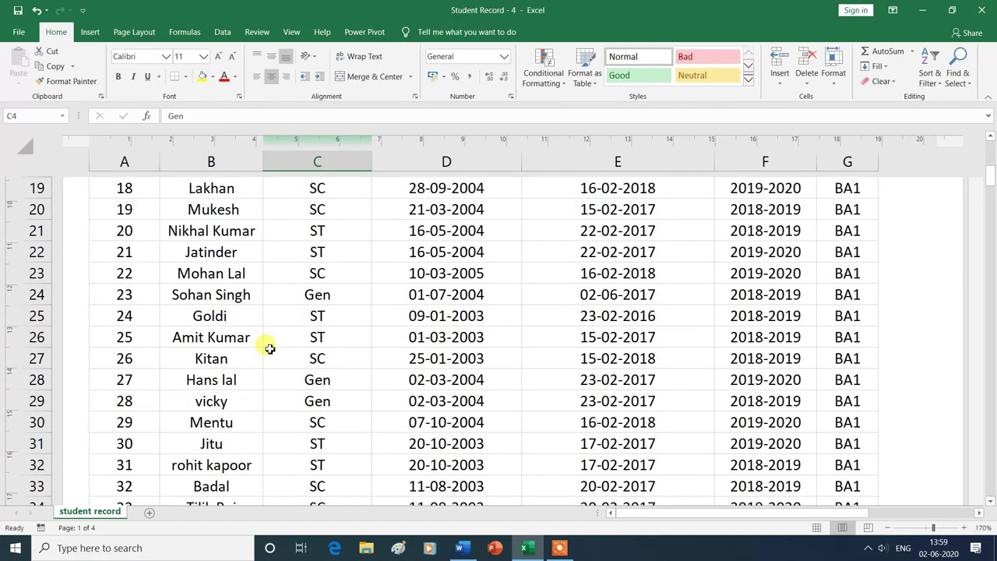
scroll(269, 348, down, 4)
scroll(269, 348, down, 3)
scroll(269, 348, down, 2)
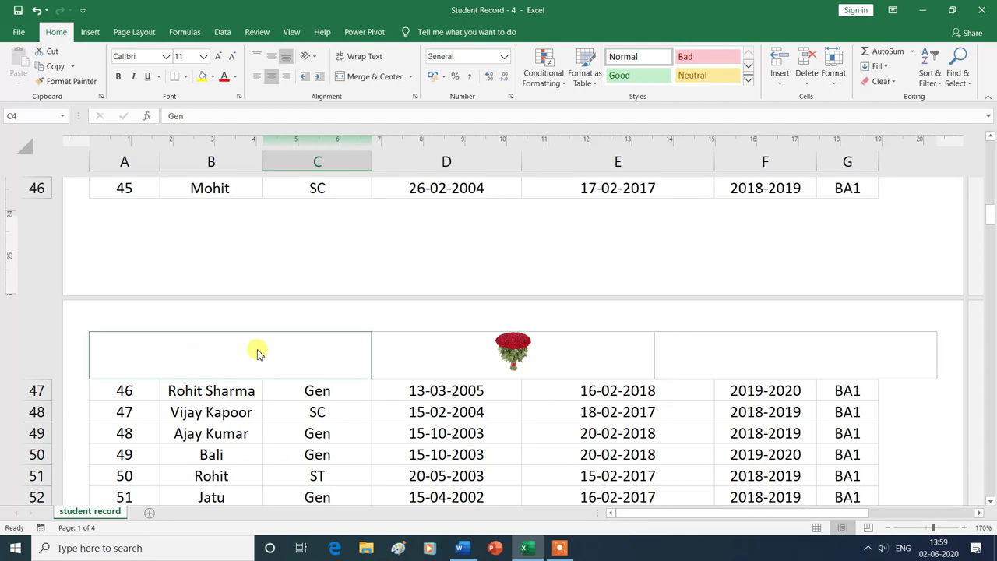
scroll(244, 440, down, 3)
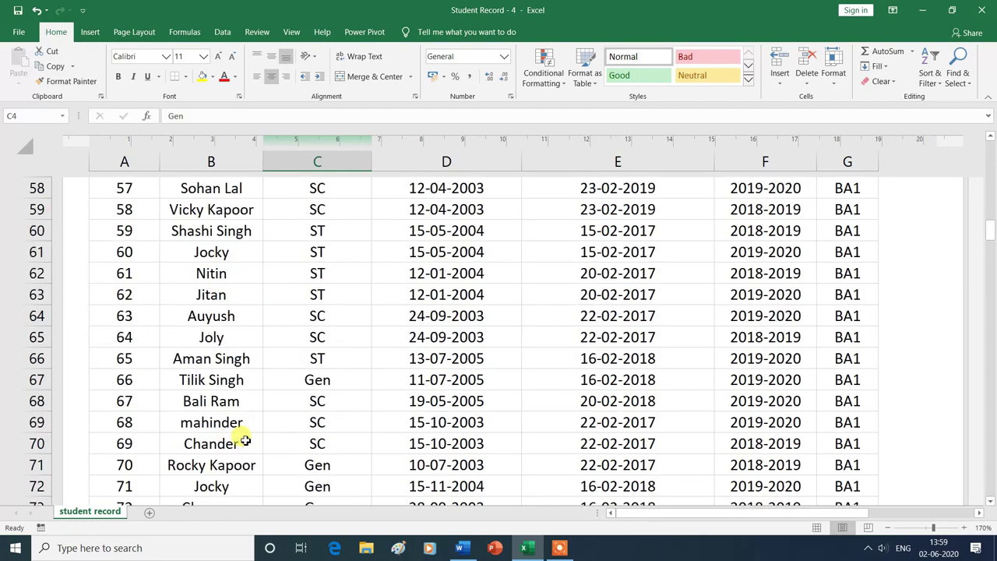
scroll(244, 440, down, 3)
scroll(244, 440, down, 3)
scroll(244, 440, down, 2)
scroll(244, 440, down, 3)
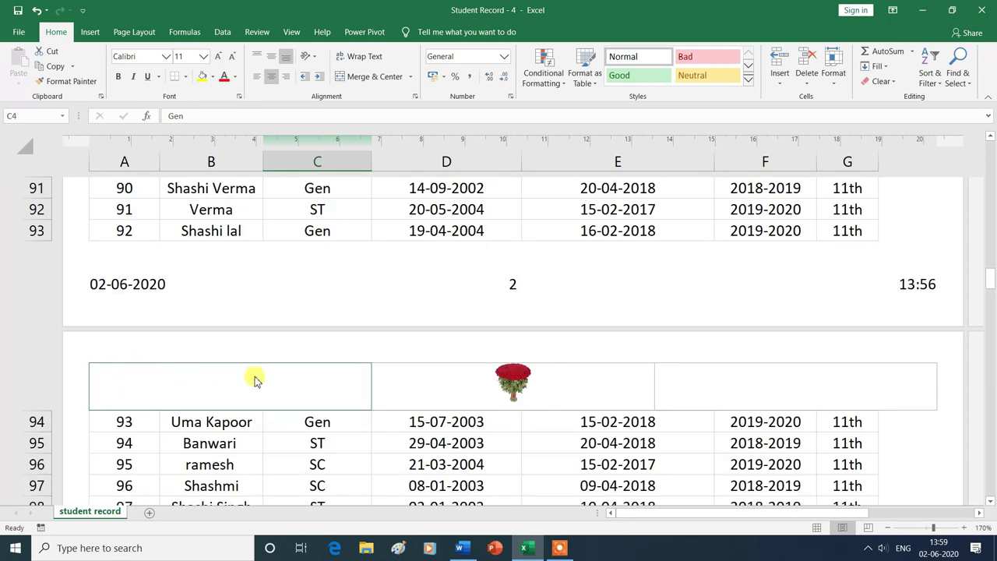
scroll(132, 412, up, 20)
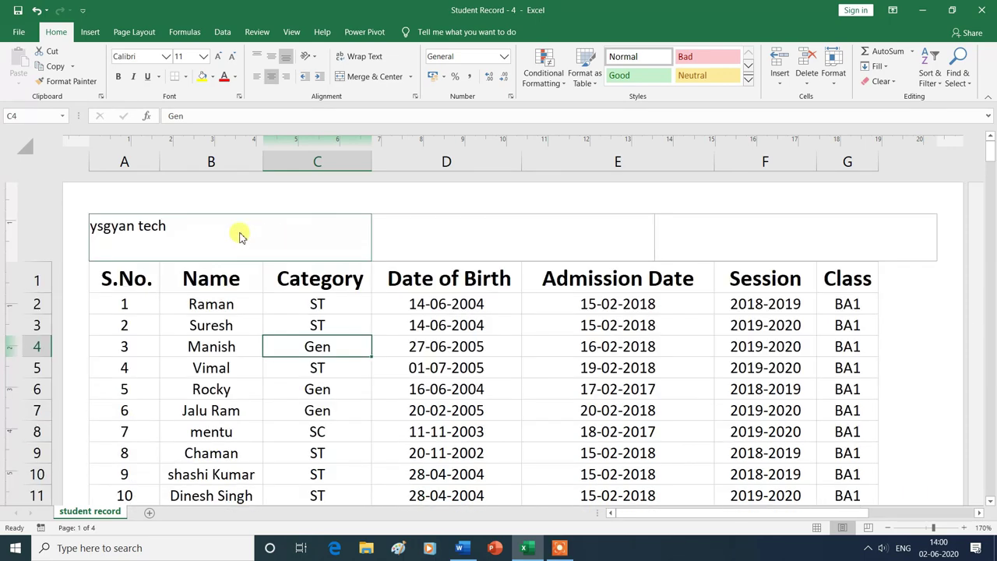
click(200, 236)
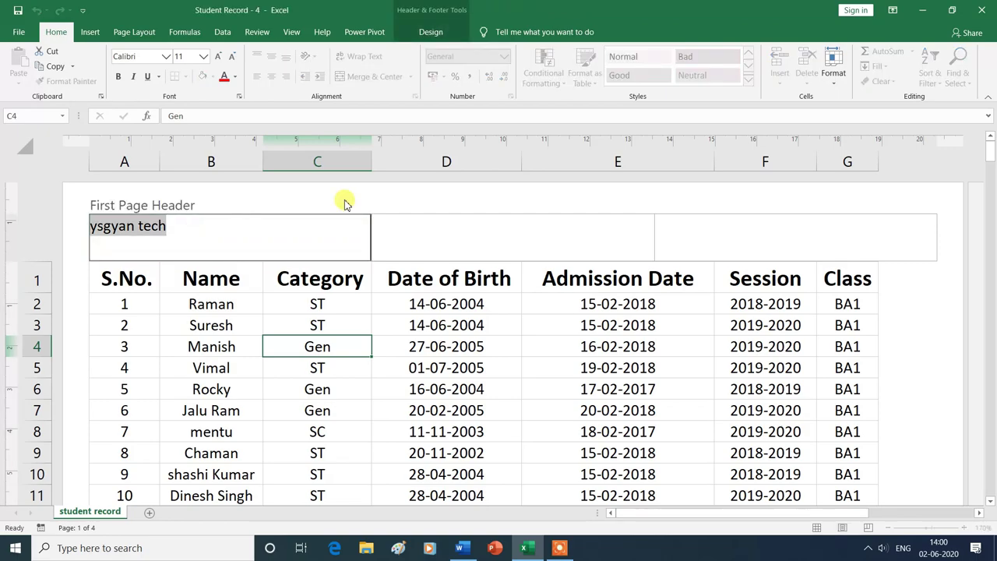
- Switch the headers from Different First Page to Different Odd & Even Pages
click(429, 34)
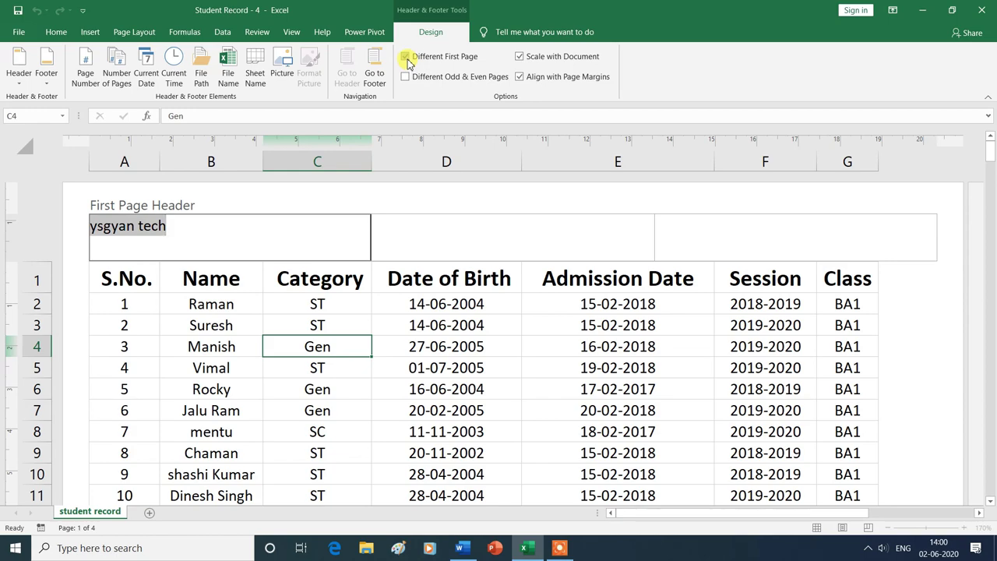
click(407, 58)
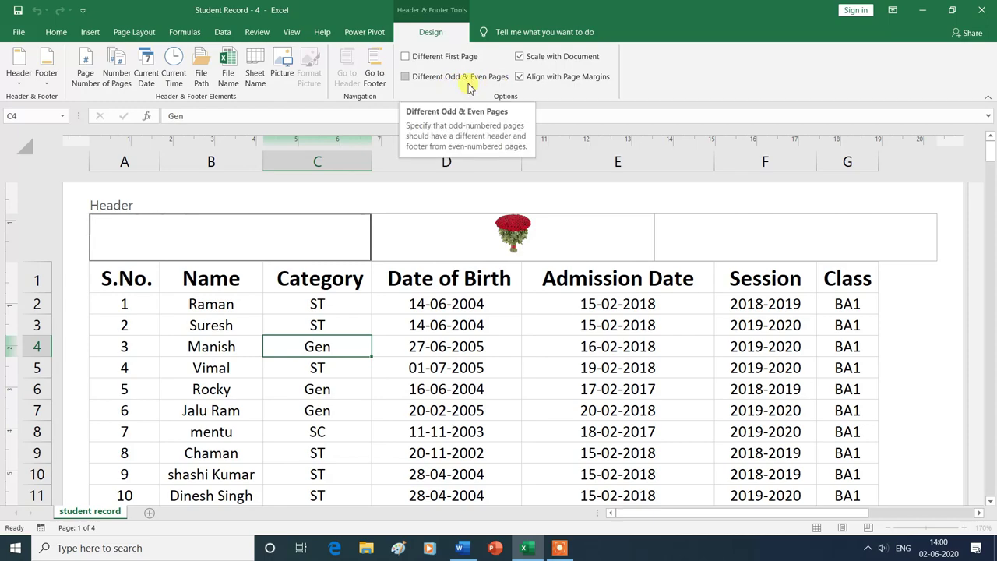
click(405, 77)
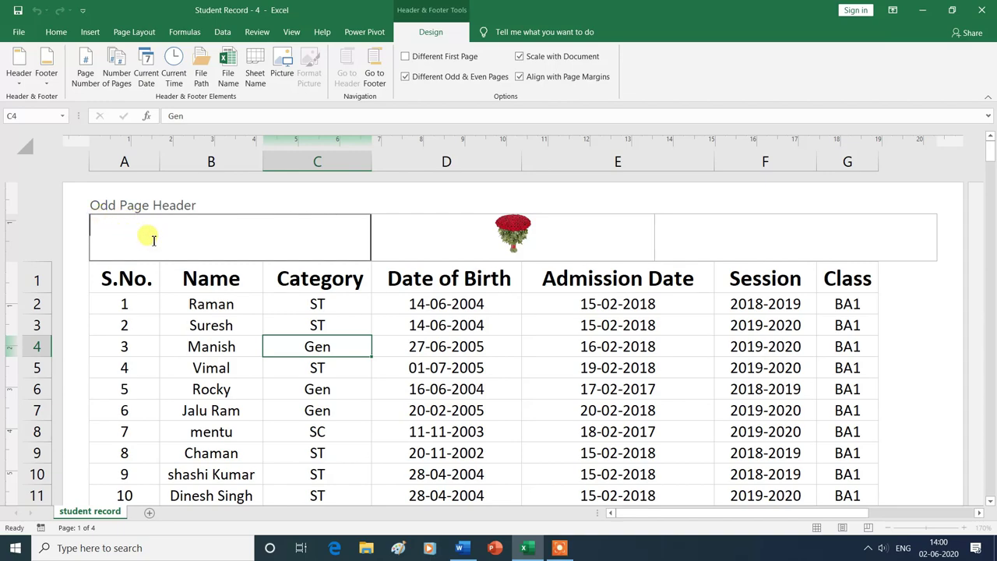
- Enter 'ysgyan tech' in the odd-page header and add the page number to its right section
text(ysgyan tech)
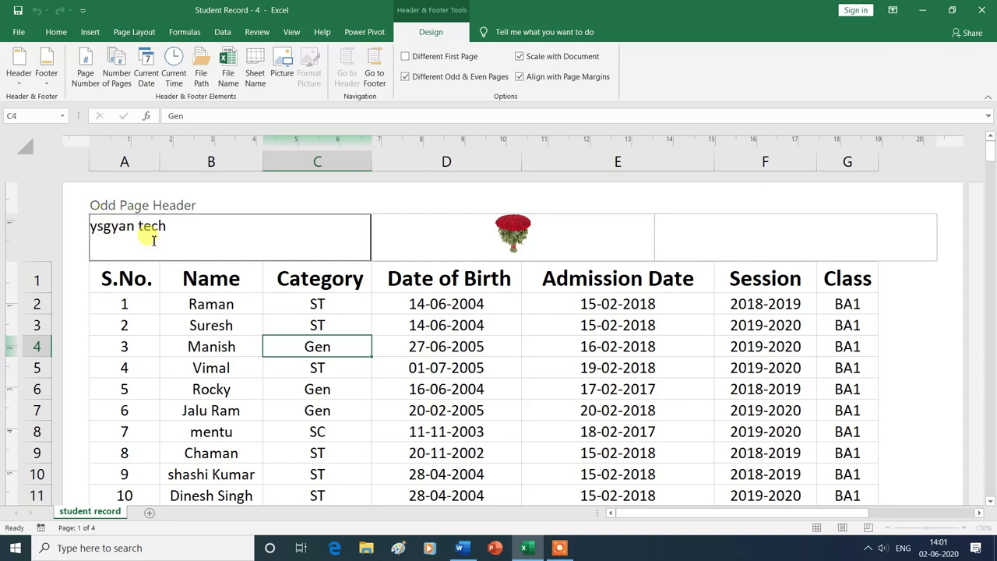
click(699, 241)
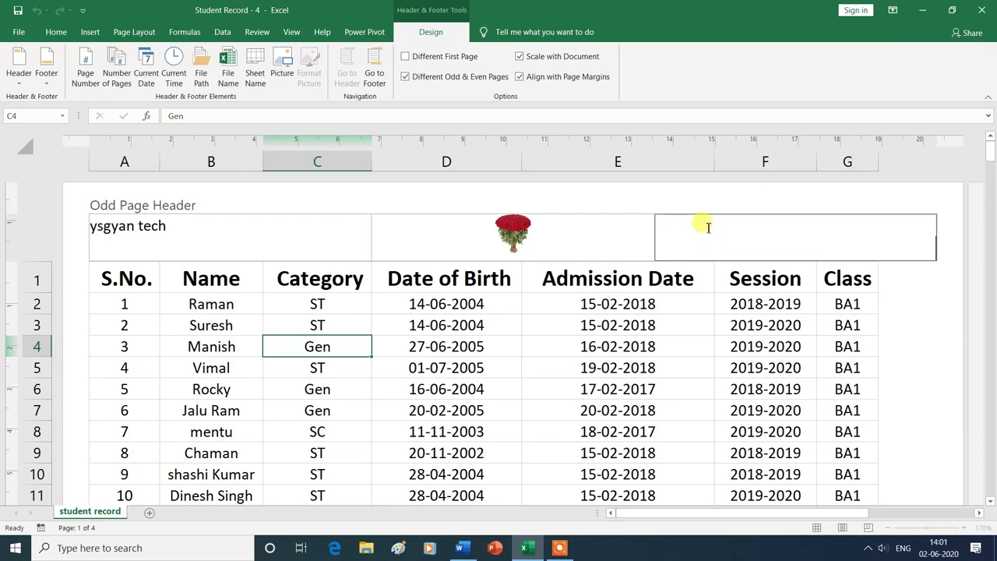
click(86, 73)
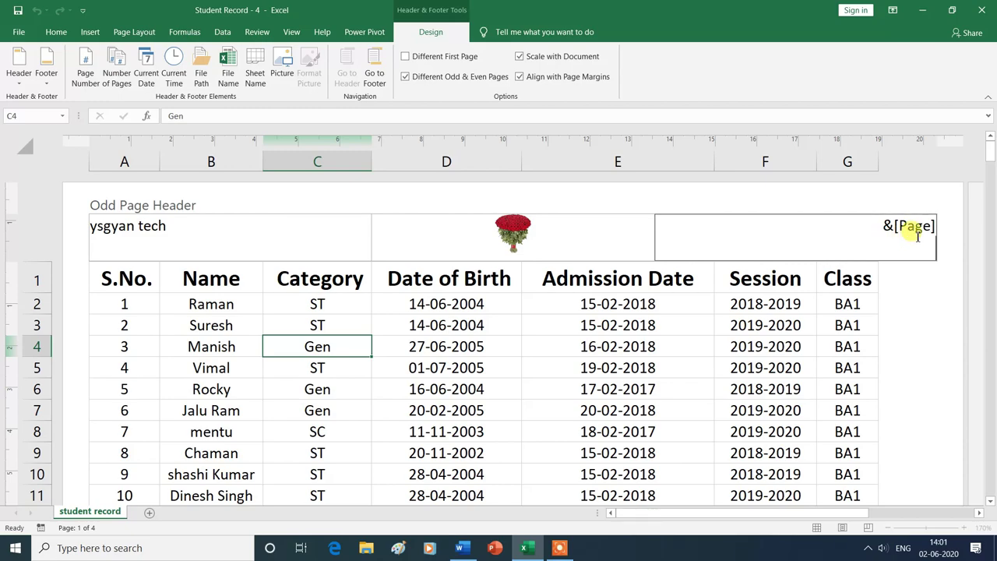
click(914, 285)
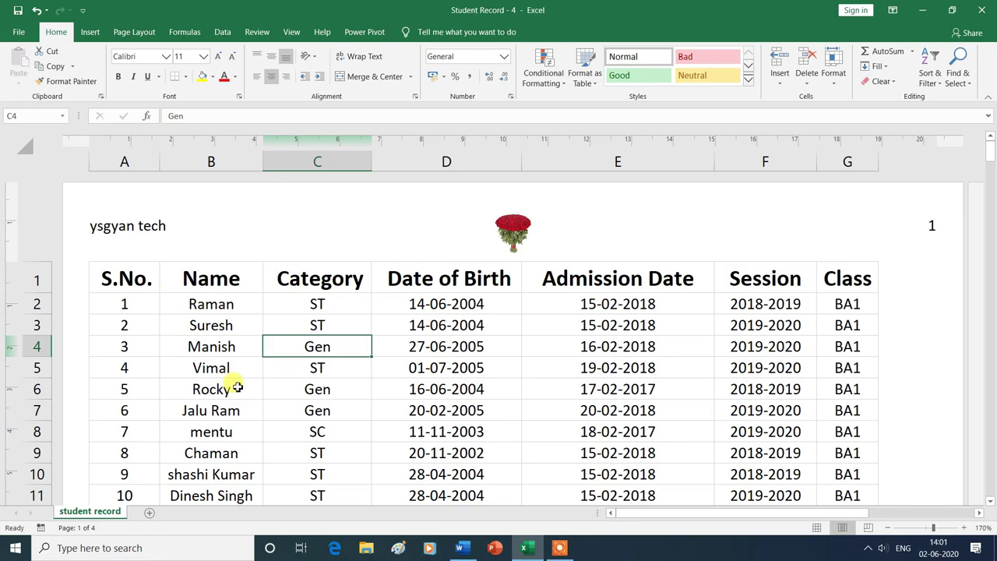
- Scroll to page 2 and start editing its empty even-page header's left section
scroll(236, 386, down, 2)
scroll(236, 386, down, 2)
scroll(236, 386, down, 2)
scroll(236, 386, down, 3)
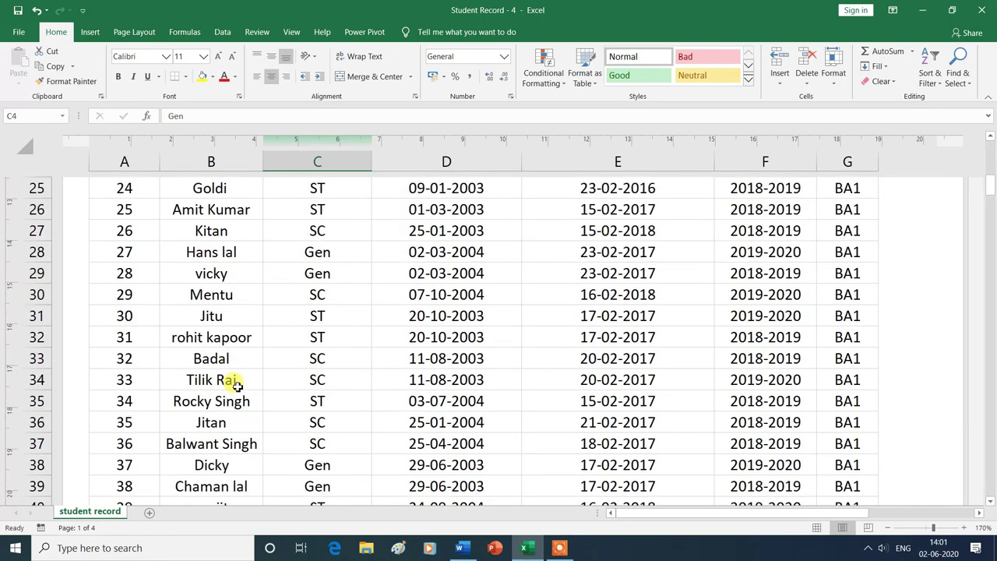
scroll(237, 384, down, 2)
scroll(238, 386, down, 3)
scroll(237, 386, down, 1)
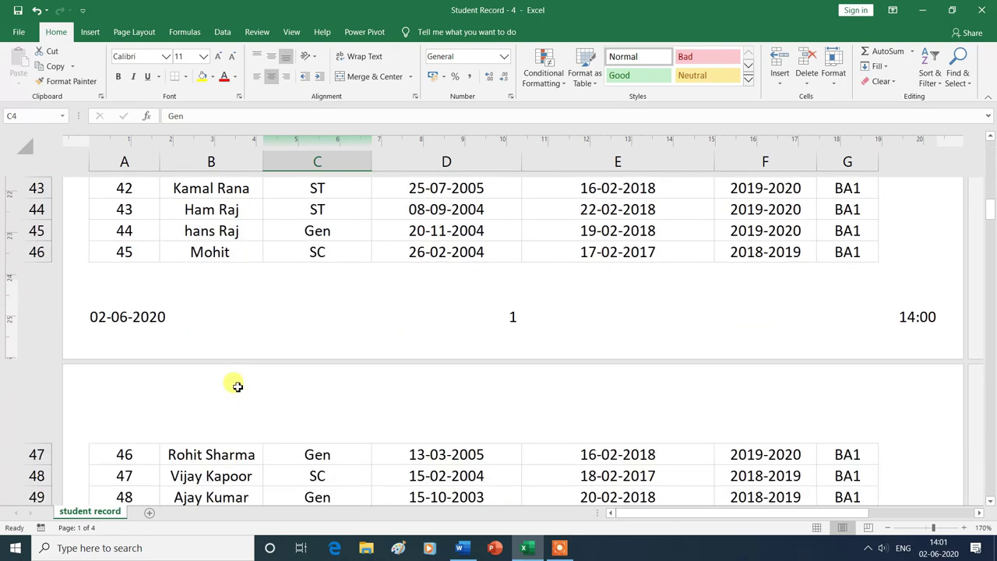
click(150, 419)
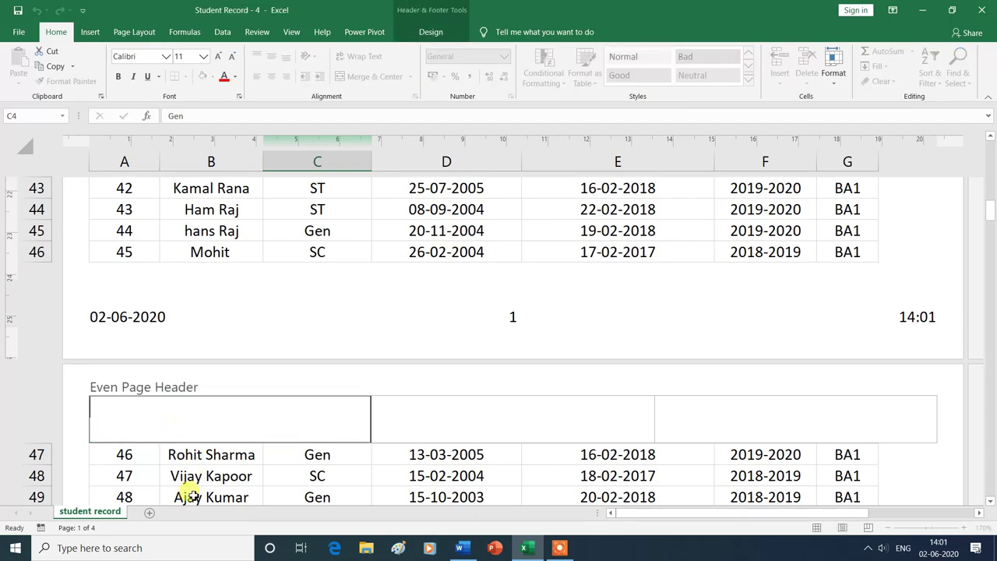
- Fill the even-page header with the author's name on the left and the page number on the right
text(Yashpal Singh)
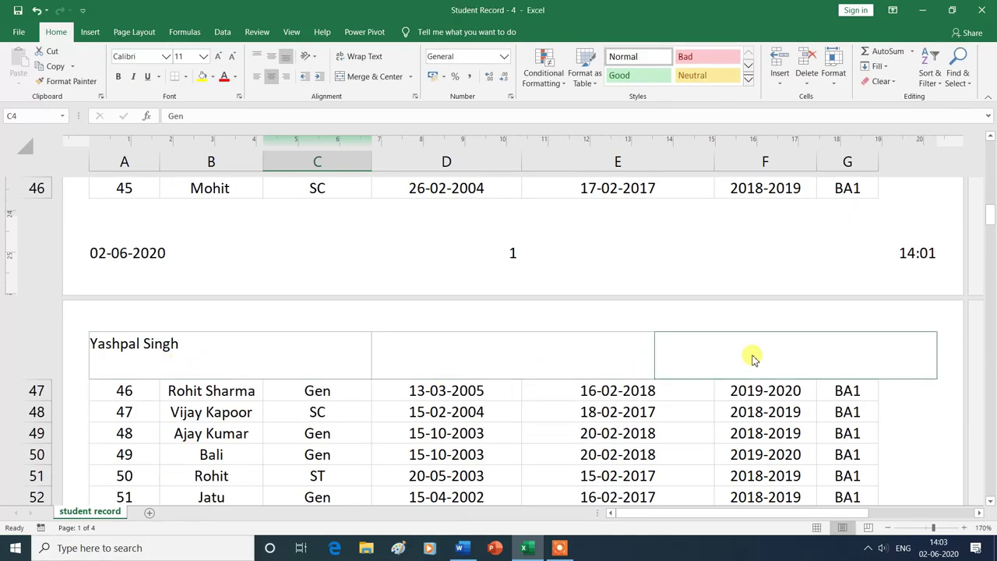
click(752, 358)
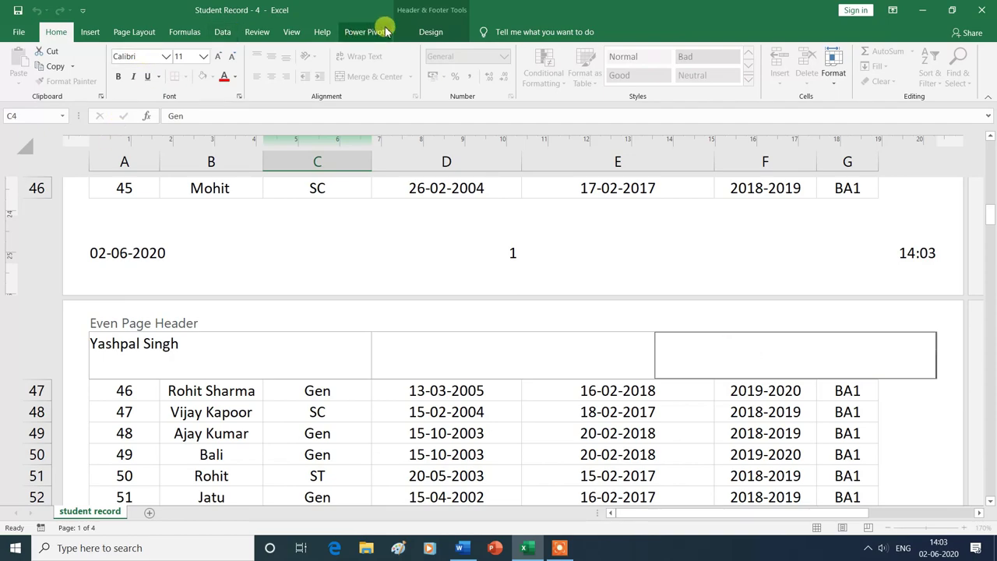
click(431, 32)
click(85, 64)
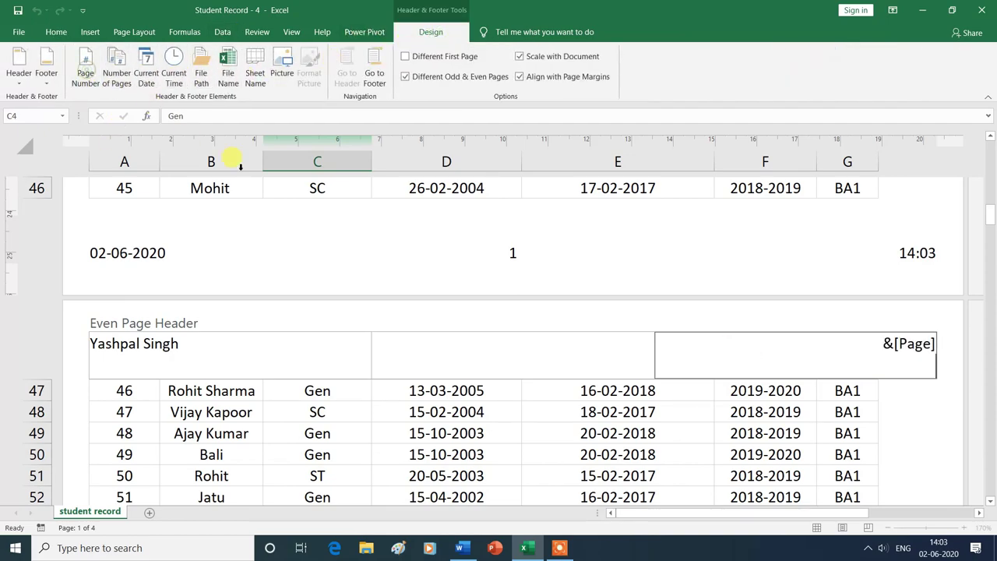
click(847, 410)
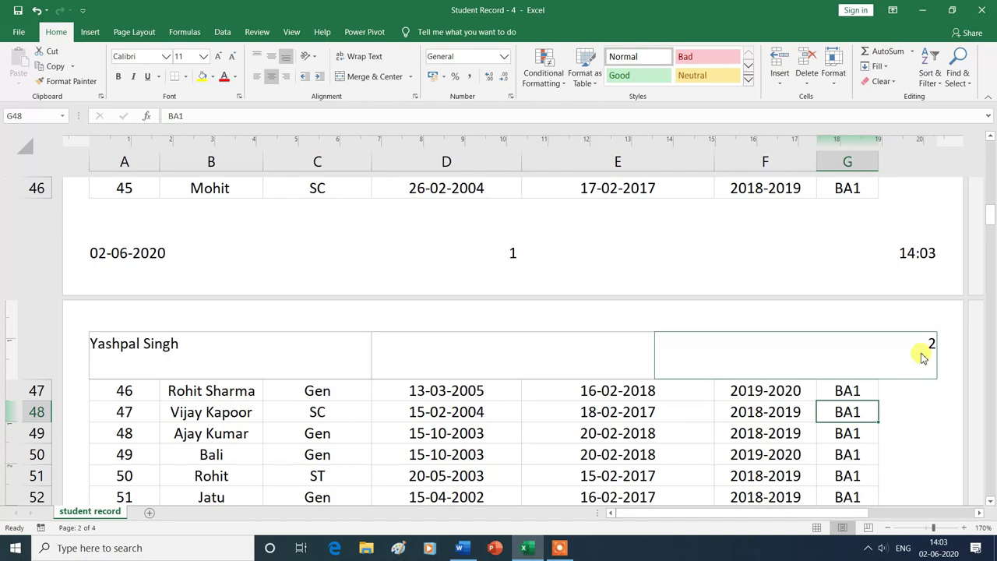
scroll(600, 356, up, 5)
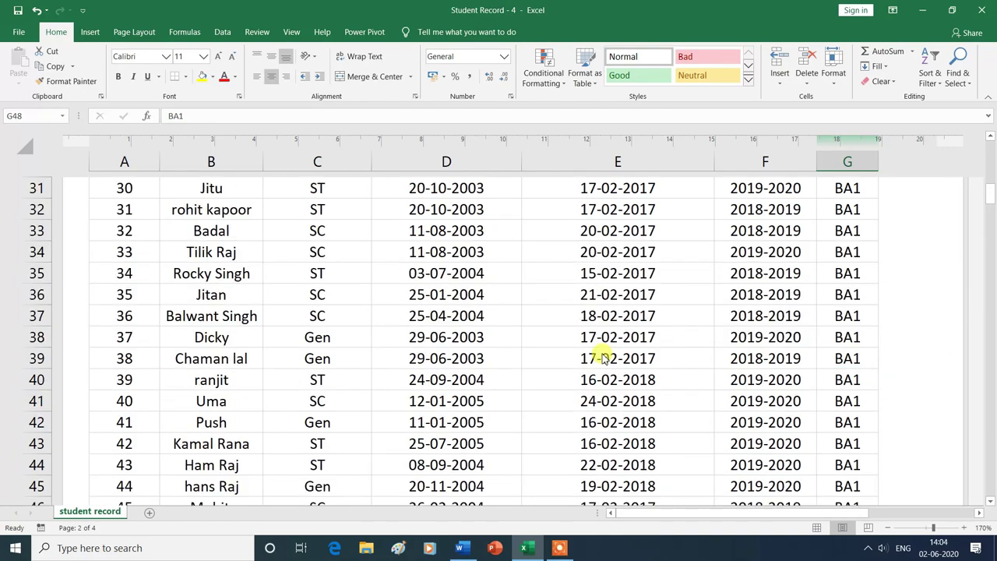
scroll(600, 356, up, 5)
scroll(602, 356, up, 5)
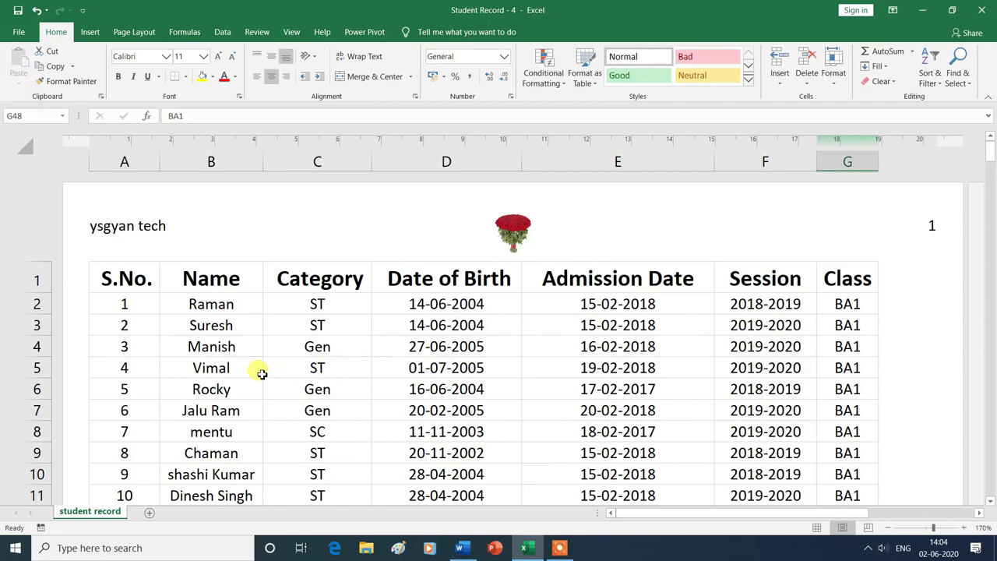
scroll(262, 373, down, 2)
scroll(262, 373, down, 1)
scroll(262, 373, down, 3)
scroll(261, 373, down, 3)
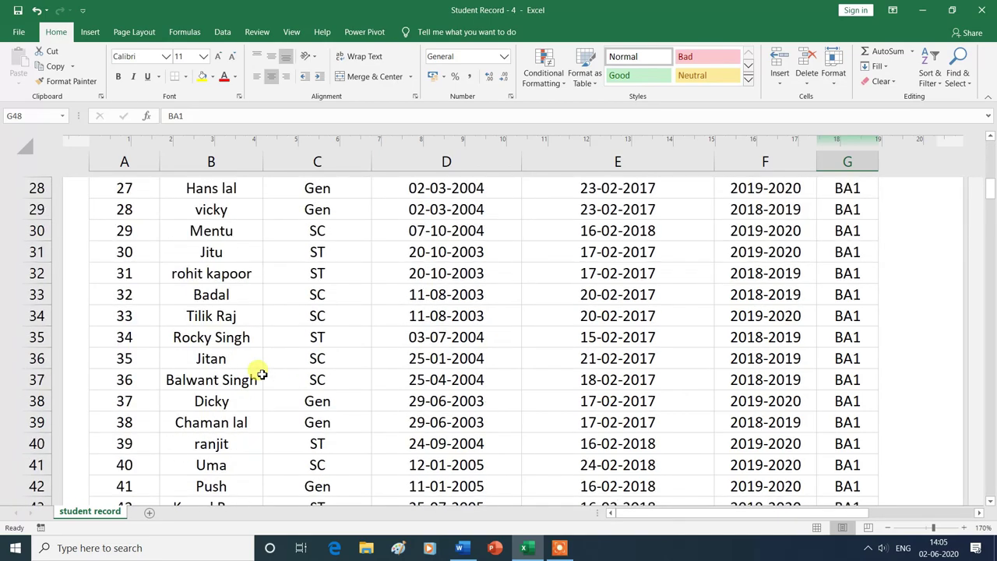
scroll(262, 374, down, 2)
scroll(262, 373, down, 1)
scroll(261, 374, down, 2)
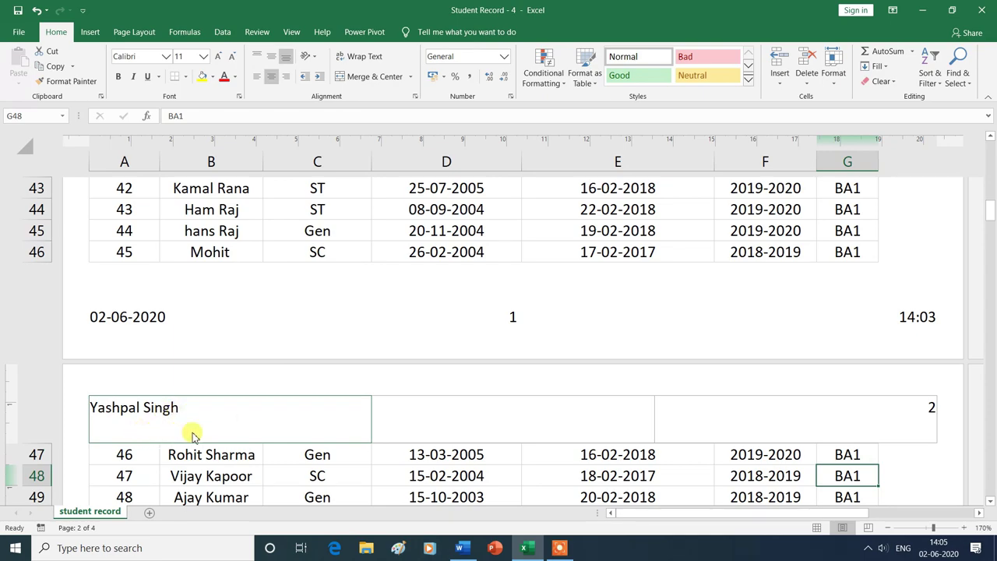
scroll(244, 429, down, 2)
scroll(245, 427, down, 3)
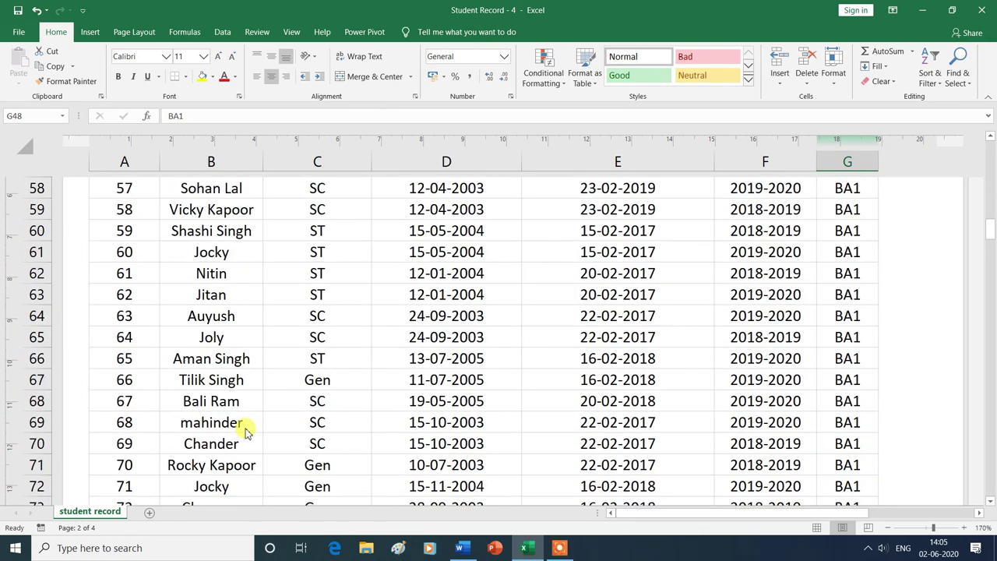
scroll(244, 427, down, 10)
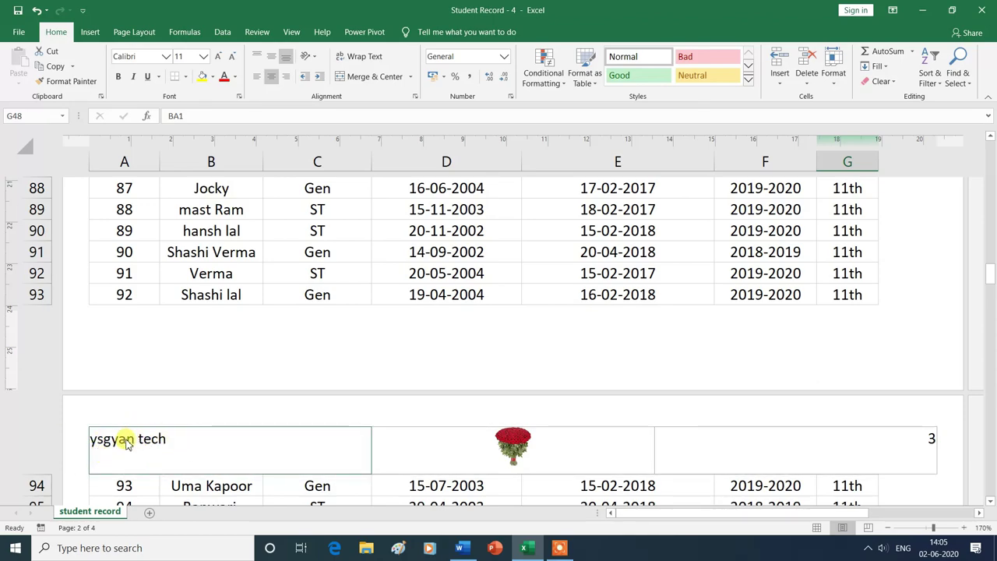
scroll(129, 452, down, 3)
scroll(128, 452, down, 1)
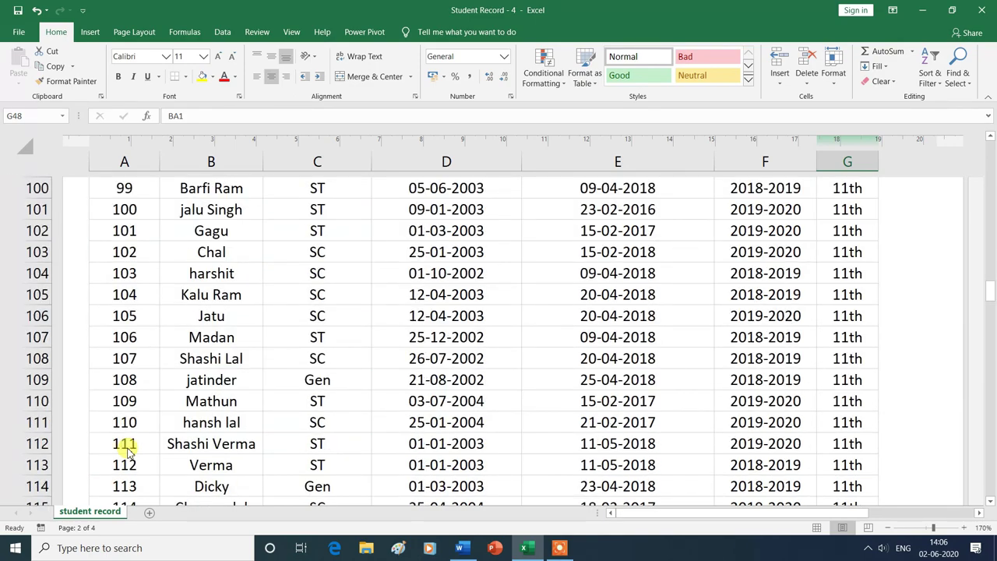
scroll(128, 452, down, 2)
scroll(129, 452, down, 4)
scroll(128, 451, down, 3)
scroll(128, 452, down, 1)
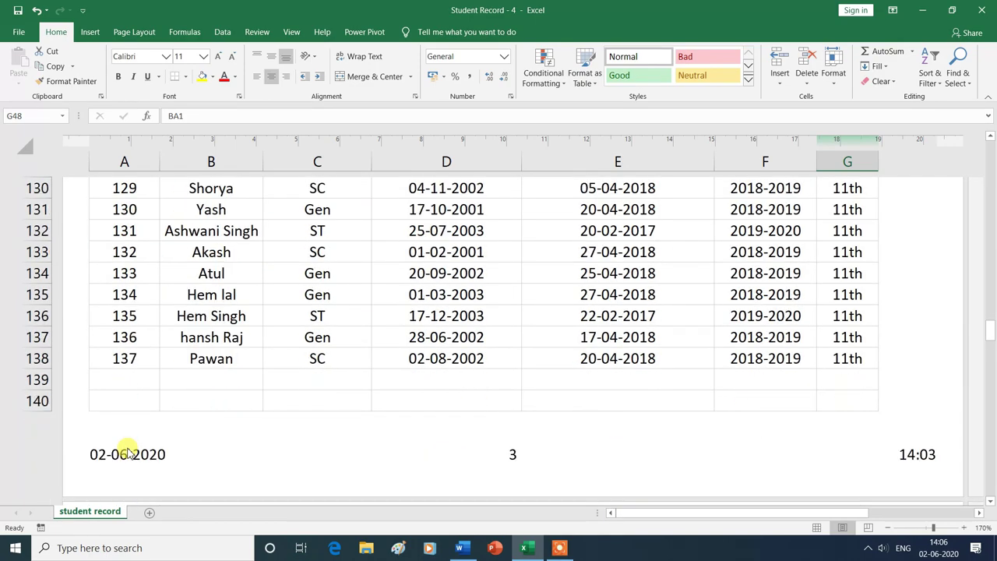
scroll(127, 449, down, 3)
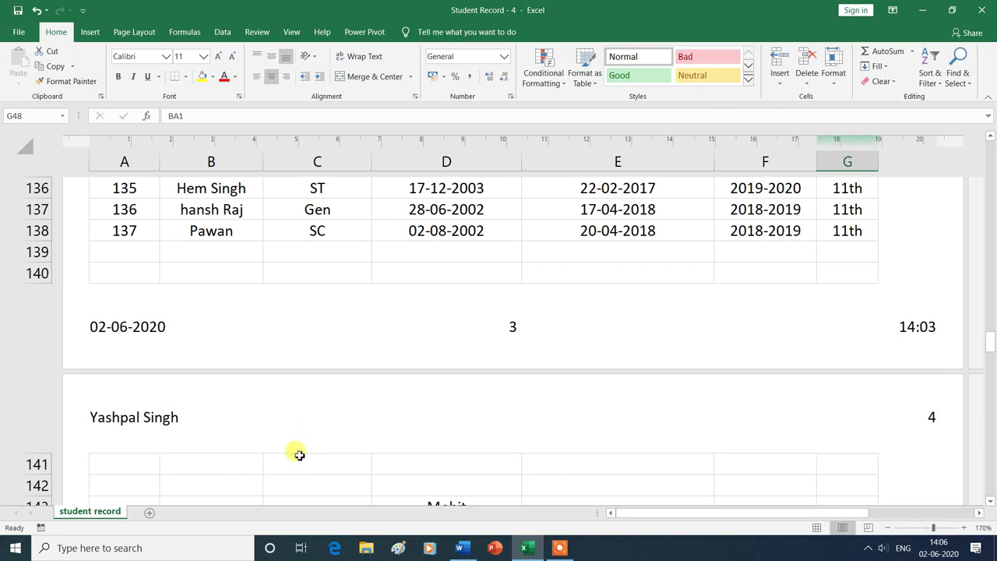
scroll(299, 455, down, 3)
scroll(299, 455, down, 3)
scroll(299, 455, down, 3)
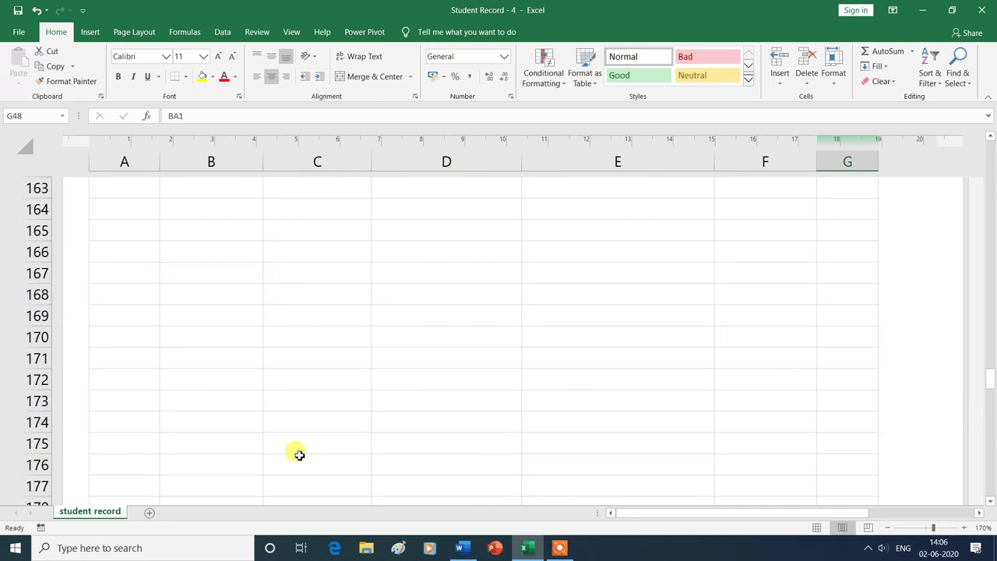
scroll(299, 455, down, 4)
scroll(299, 454, down, 2)
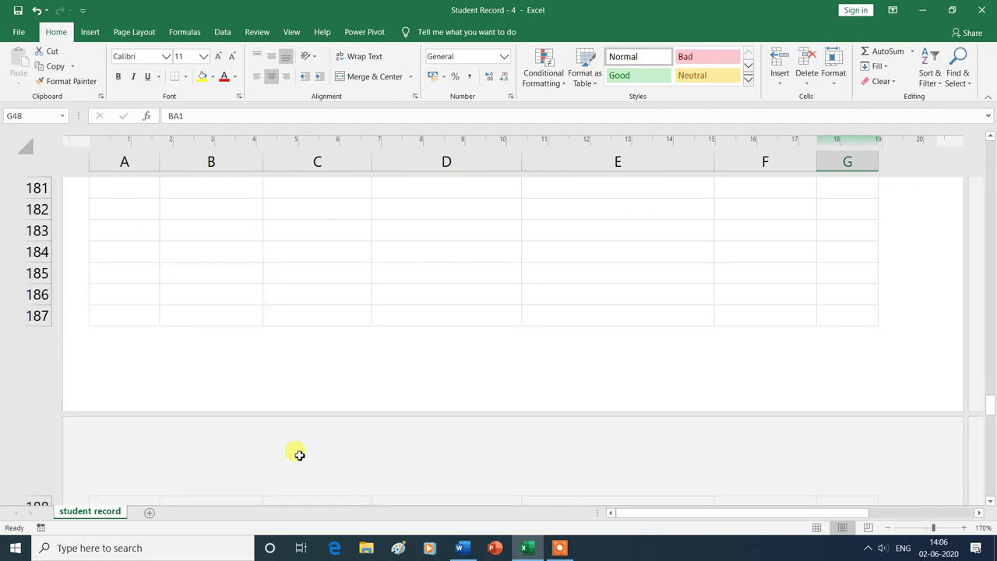
scroll(299, 455, down, 1)
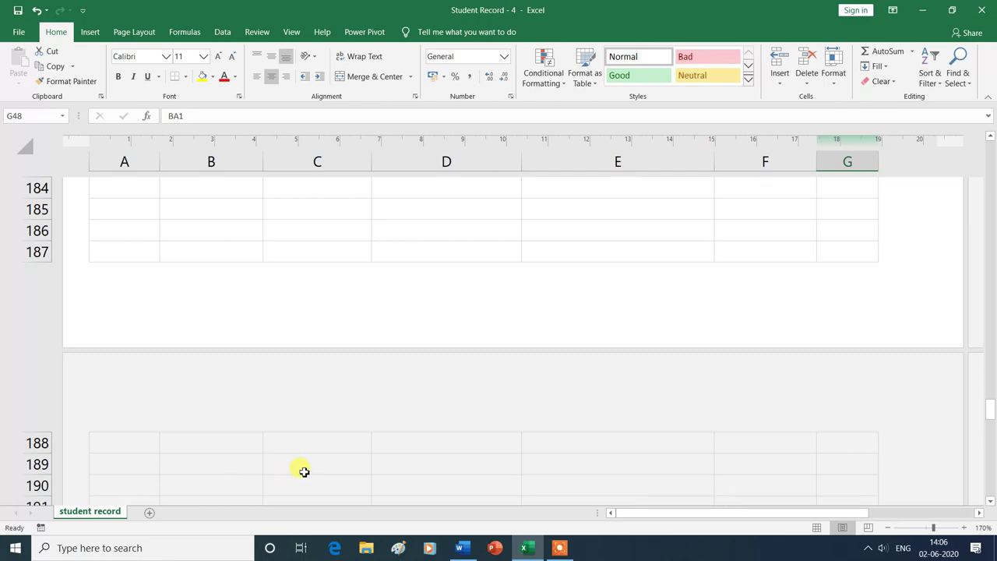
- Enter a name in cell C189 to create a fifth printed page
click(310, 467)
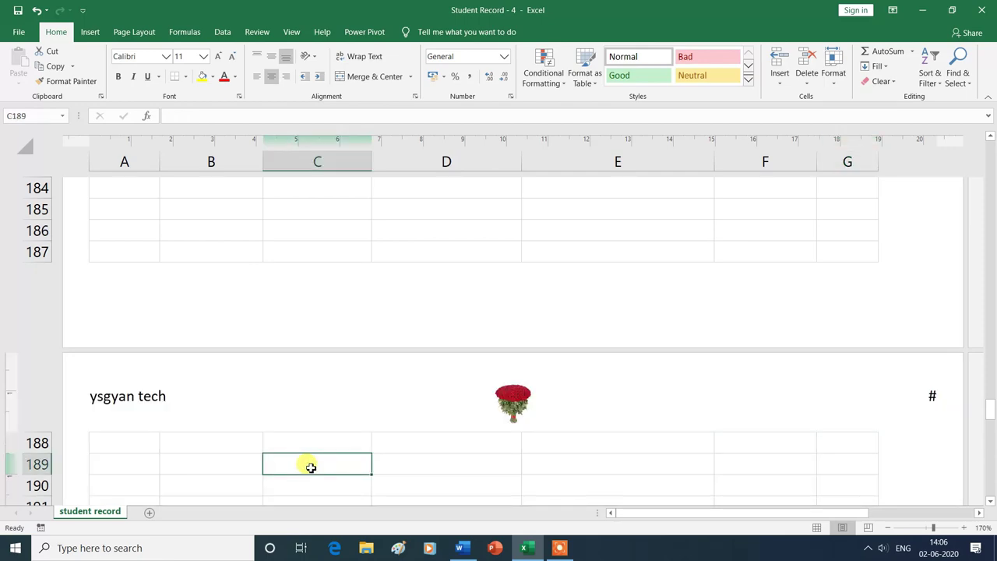
text(Amit)
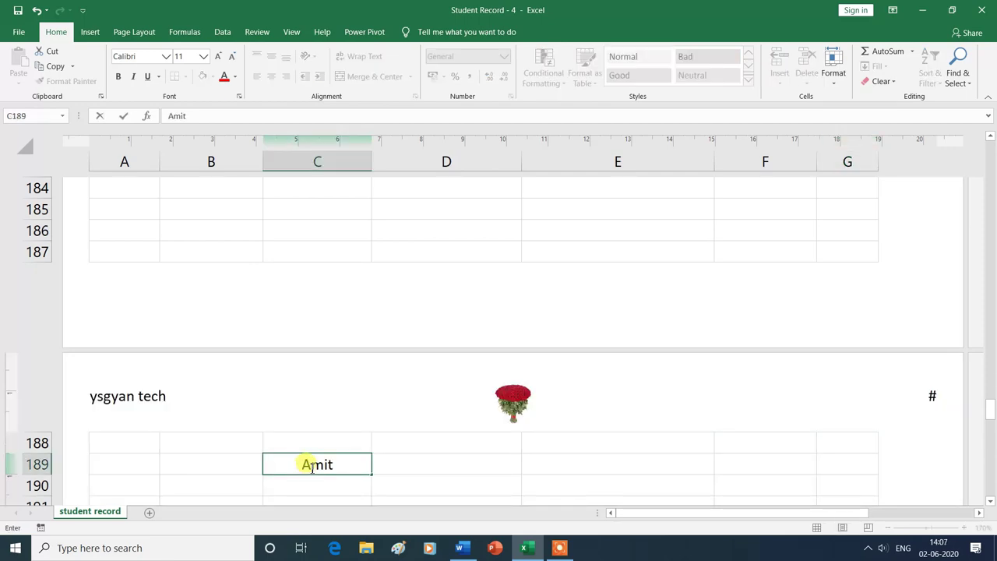
click(600, 490)
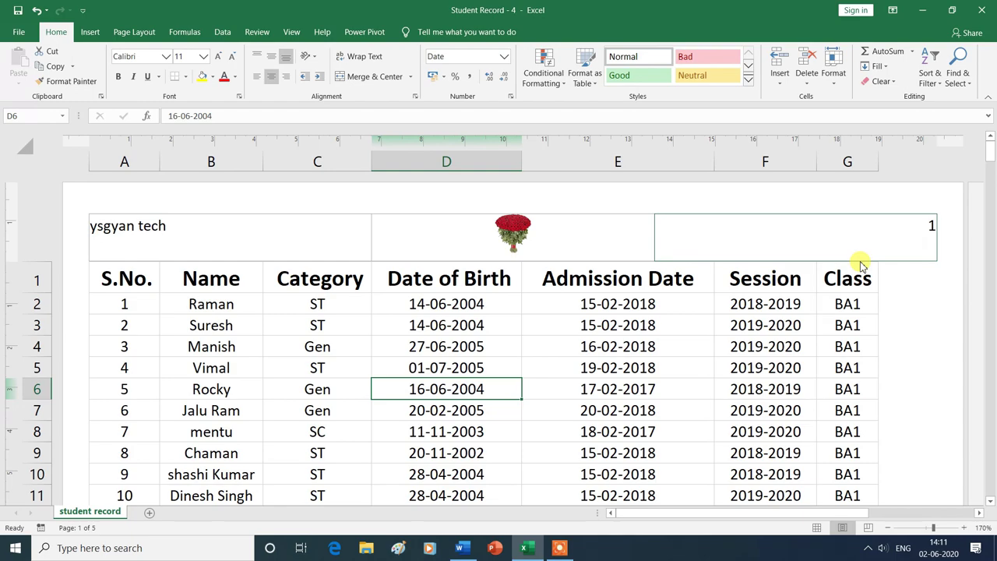
- Uncheck Different Odd & Even Pages so every page shows the ysgyan tech header with its page number
click(205, 255)
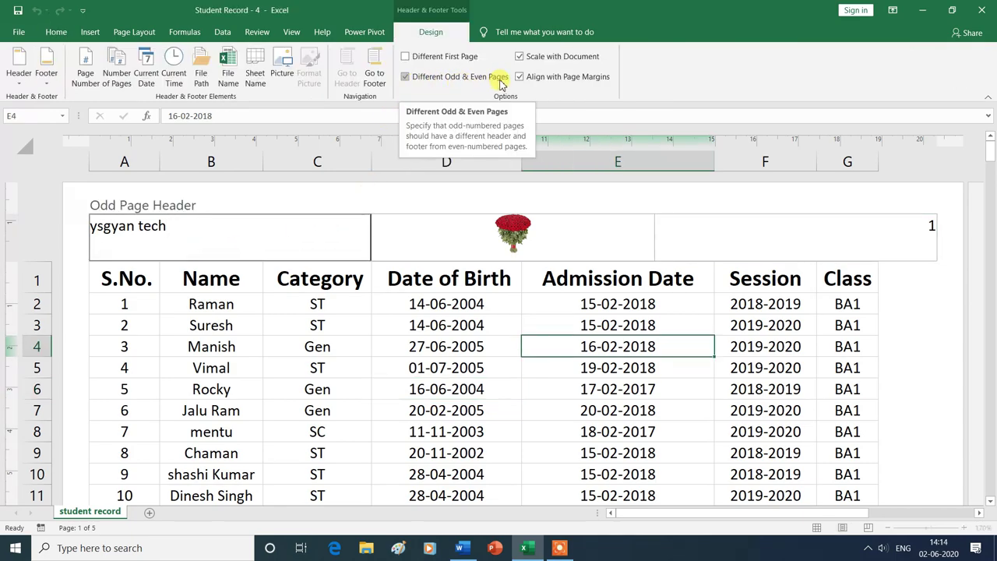
click(406, 78)
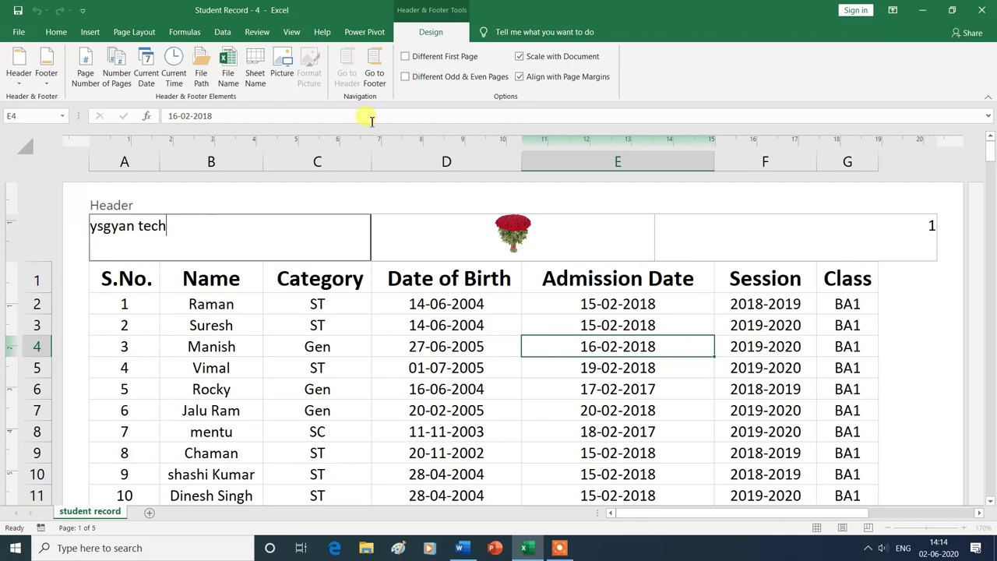
click(144, 236)
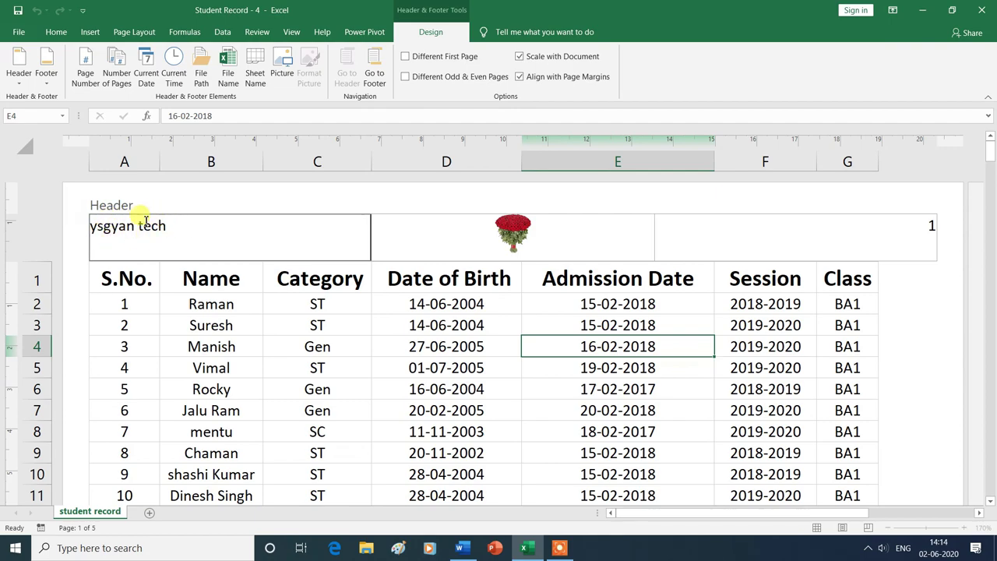
click(506, 388)
scroll(518, 392, down, 12)
scroll(312, 405, down, 2)
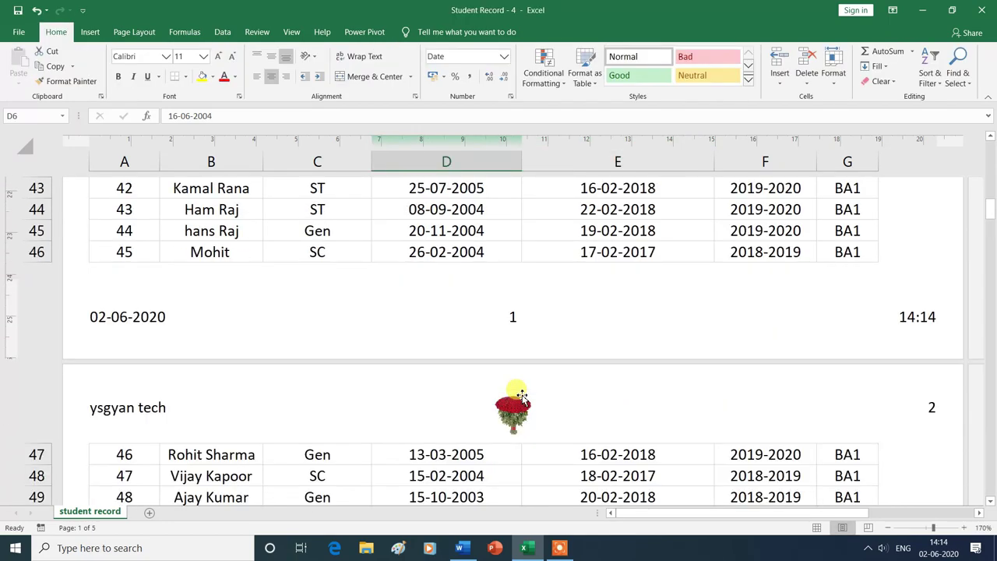
scroll(260, 413, down, 1)
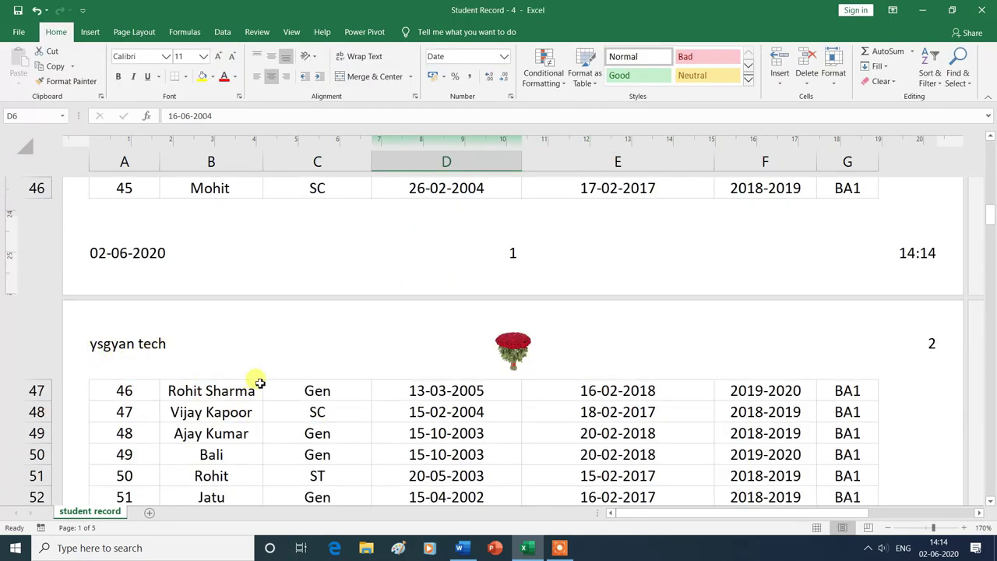
scroll(256, 380, down, 4)
scroll(260, 381, down, 4)
scroll(260, 382, down, 4)
scroll(259, 382, down, 3)
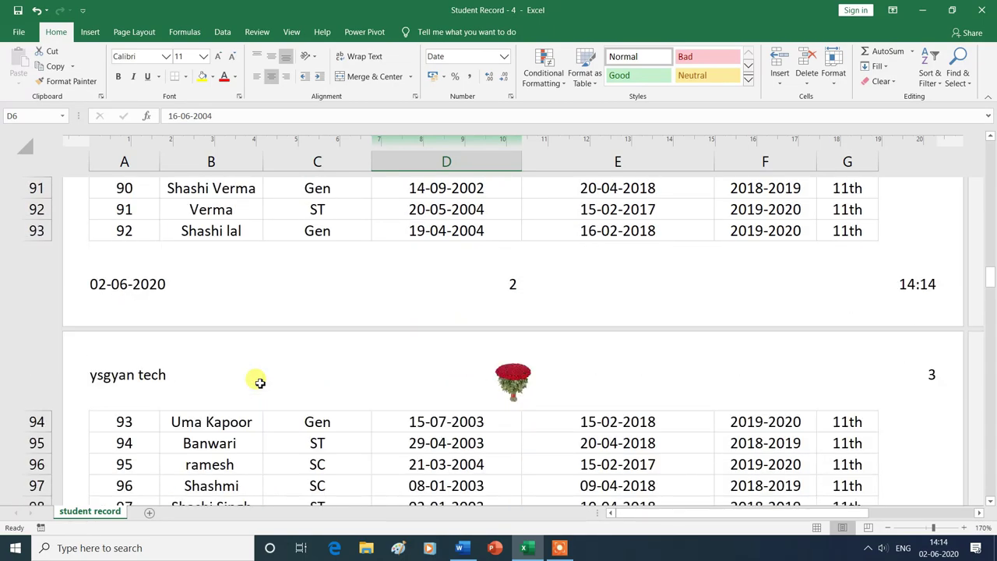
scroll(260, 381, down, 2)
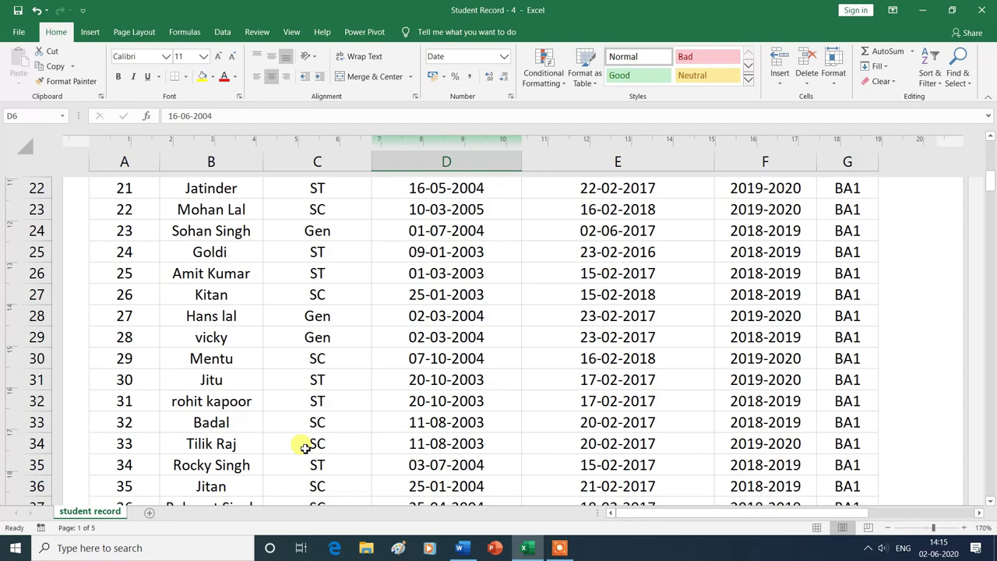
scroll(304, 445, up, 8)
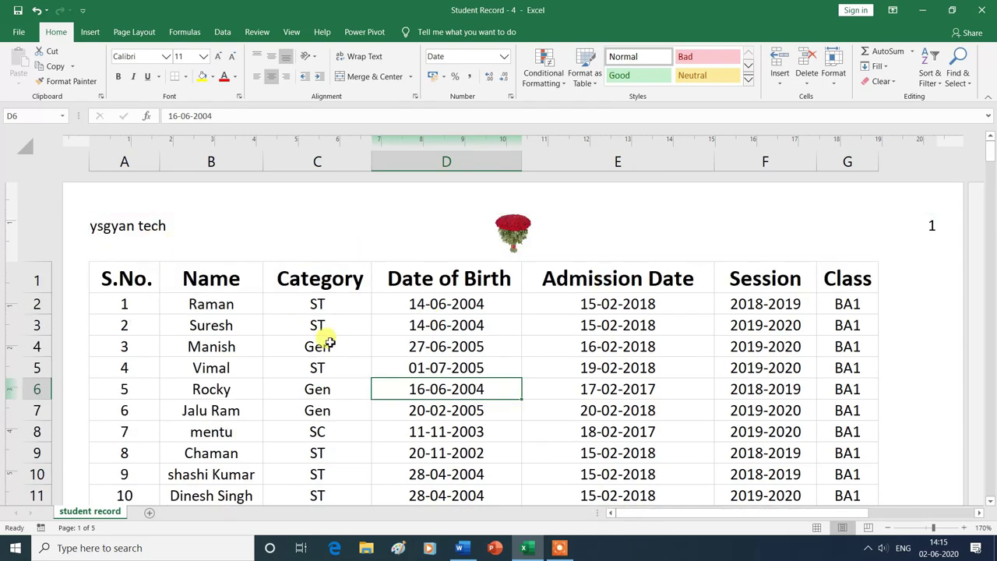
scroll(330, 341, down, 3)
scroll(330, 342, down, 4)
scroll(330, 342, down, 4)
scroll(330, 342, down, 5)
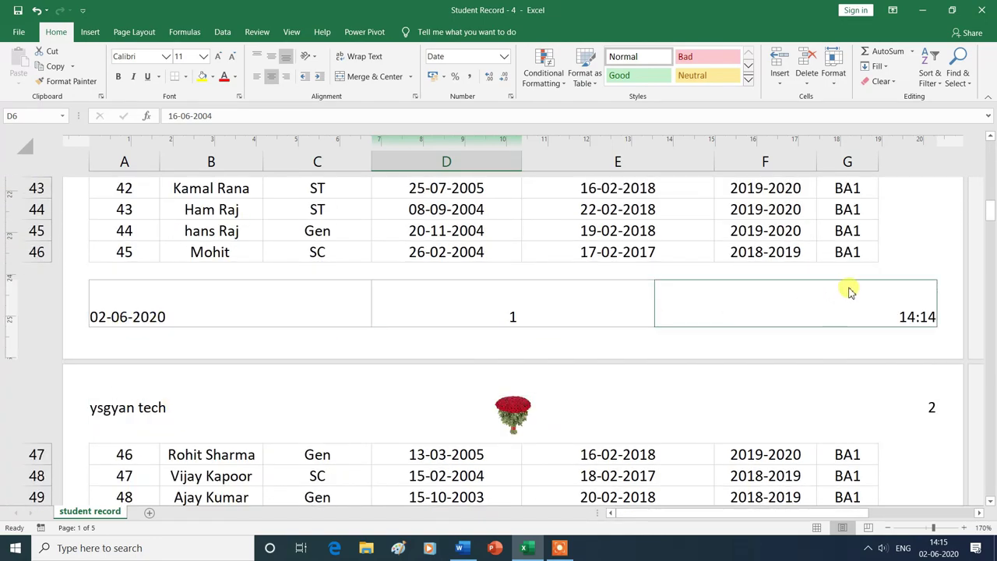
scroll(516, 314, up, 1)
scroll(516, 313, up, 5)
scroll(516, 316, up, 6)
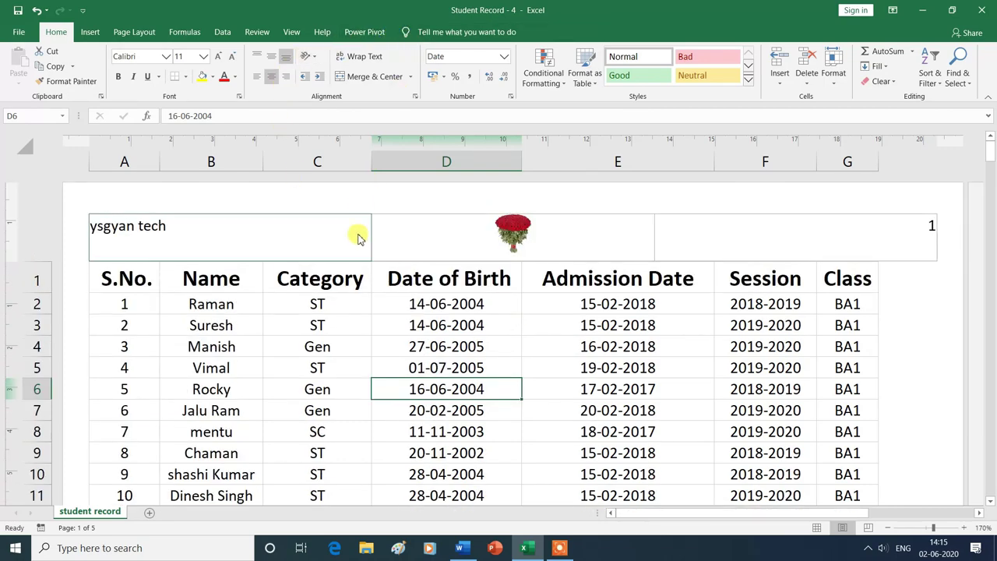
- Set the page header preset to (none), removing its text, picture and page number
click(261, 244)
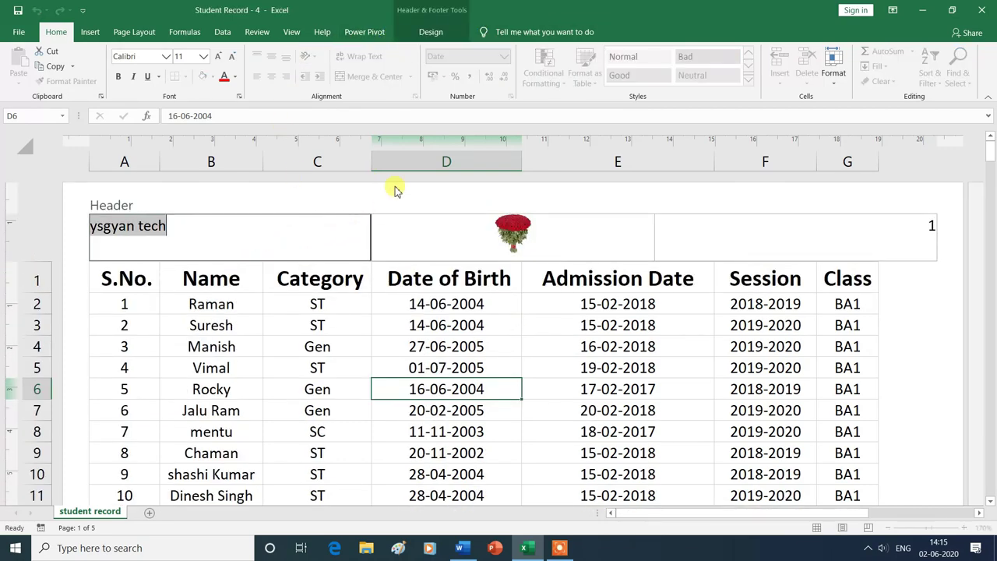
click(435, 34)
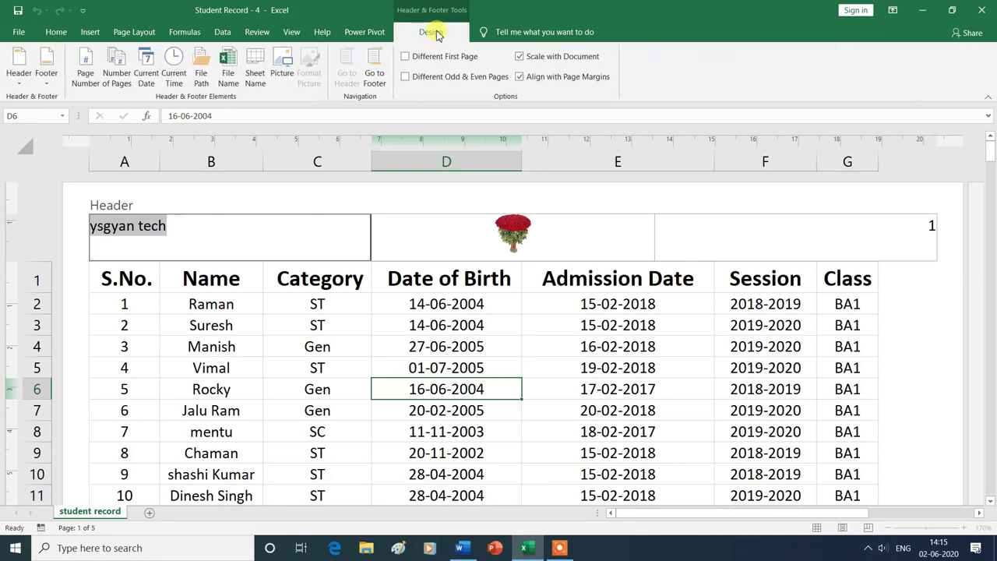
click(21, 78)
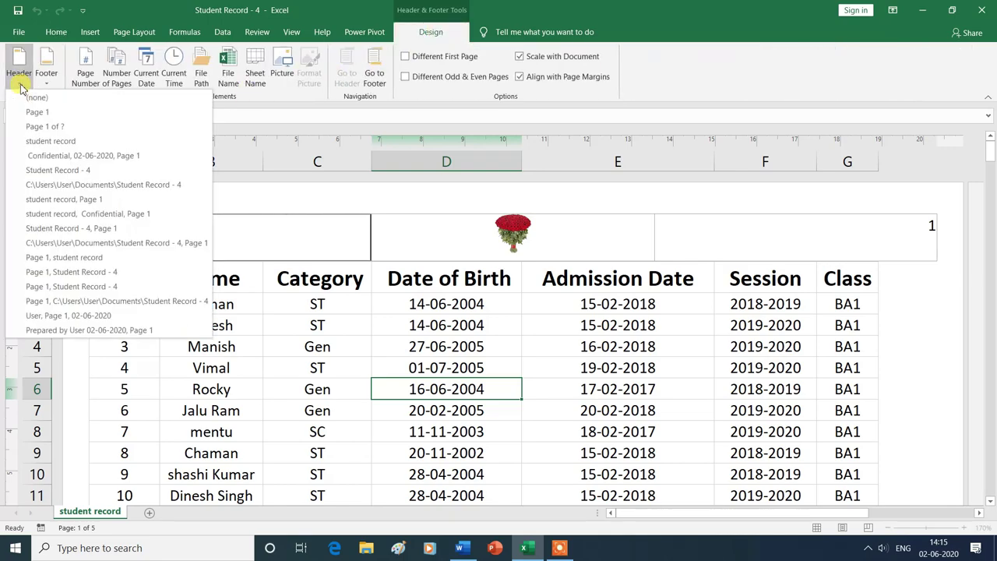
click(31, 98)
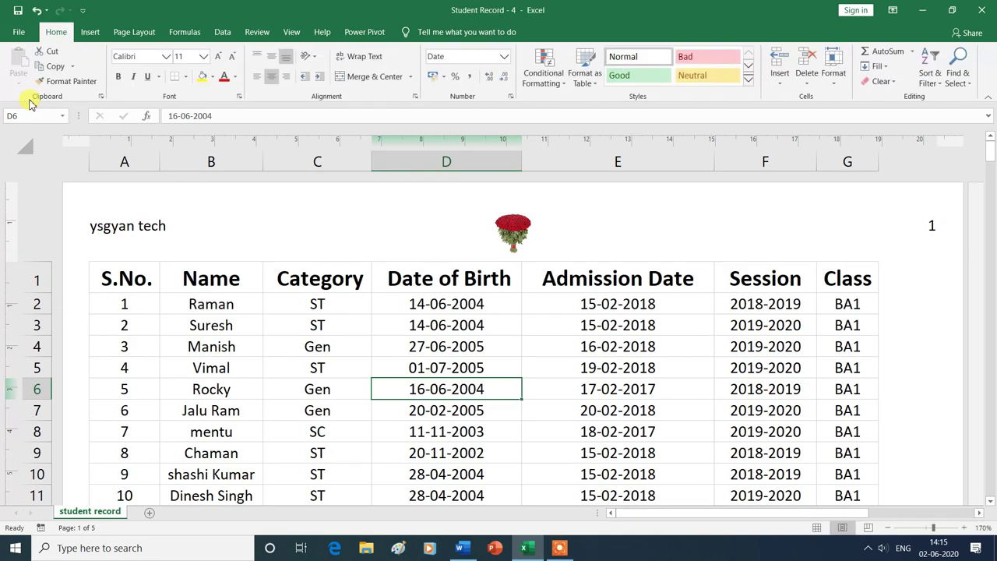
click(291, 376)
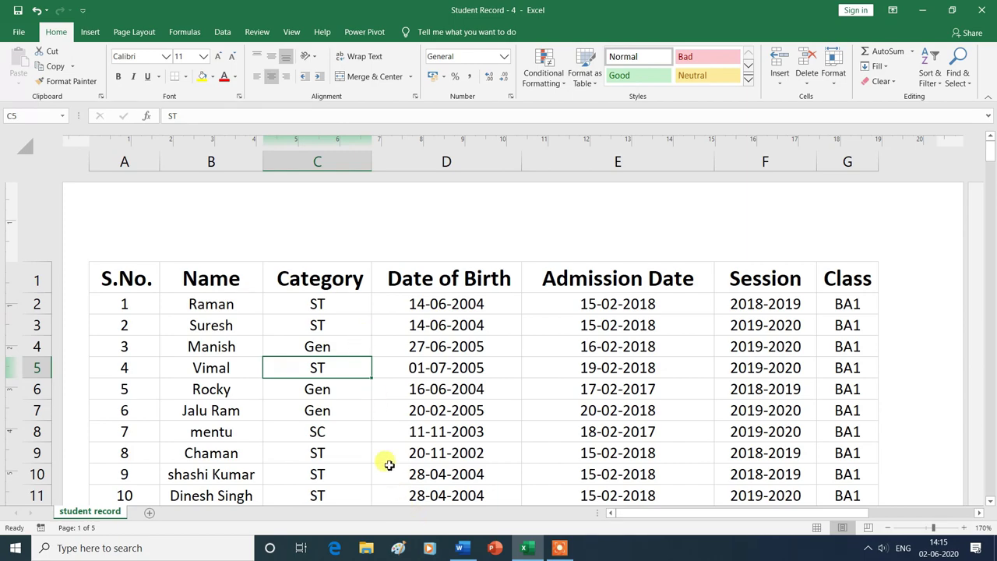
scroll(388, 465, down, 3)
scroll(389, 464, down, 3)
scroll(388, 464, down, 4)
scroll(386, 465, down, 4)
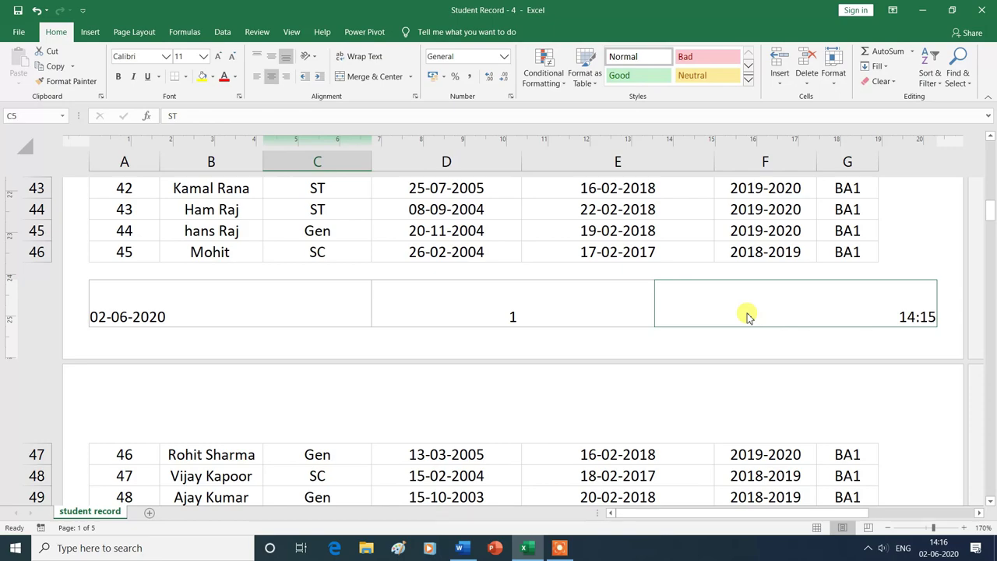
click(263, 303)
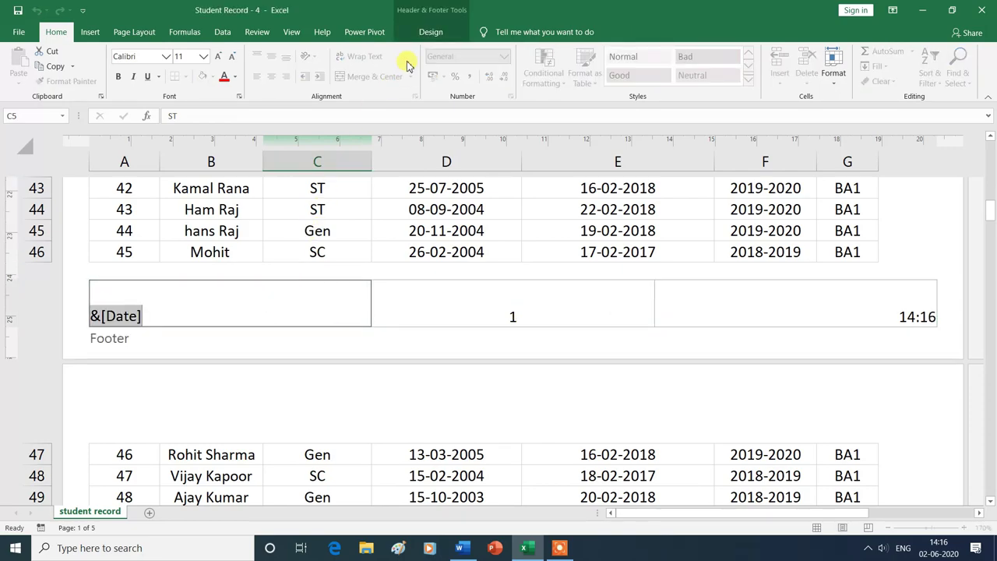
click(430, 32)
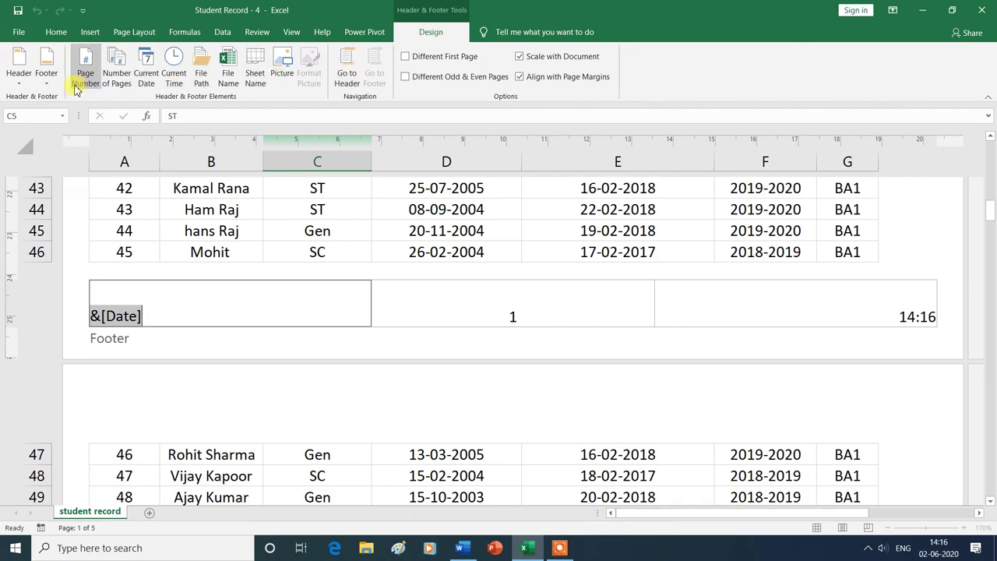
click(48, 85)
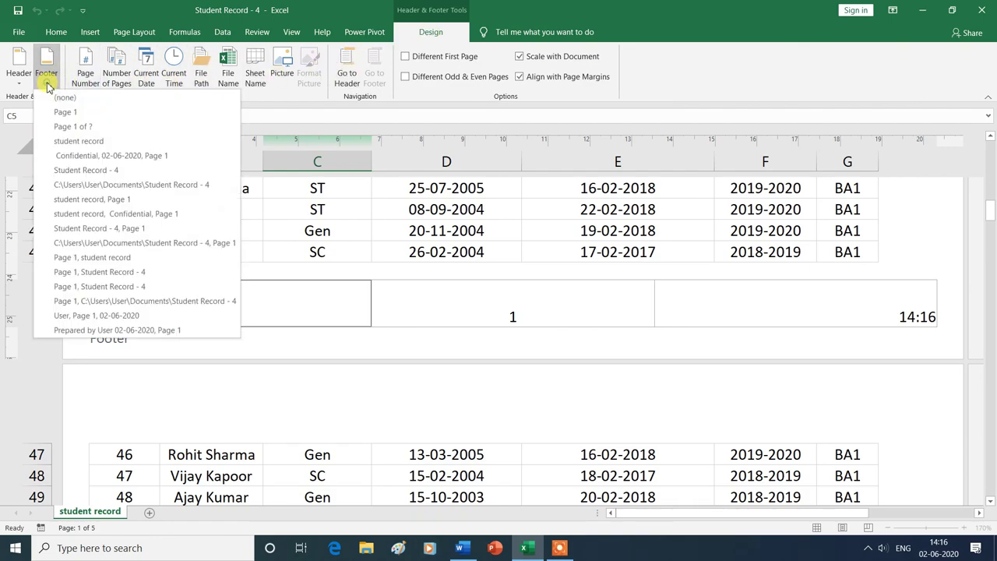
click(46, 99)
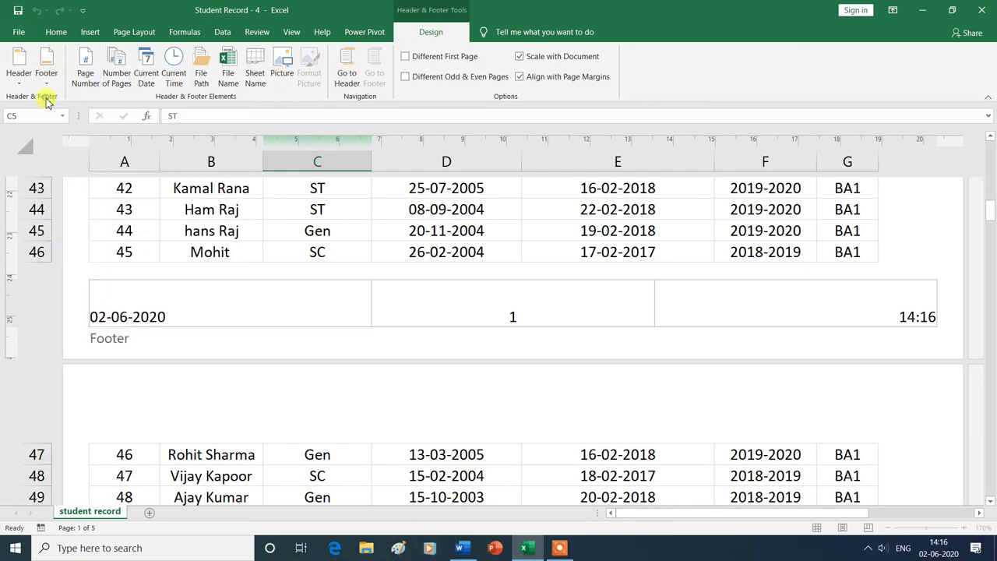